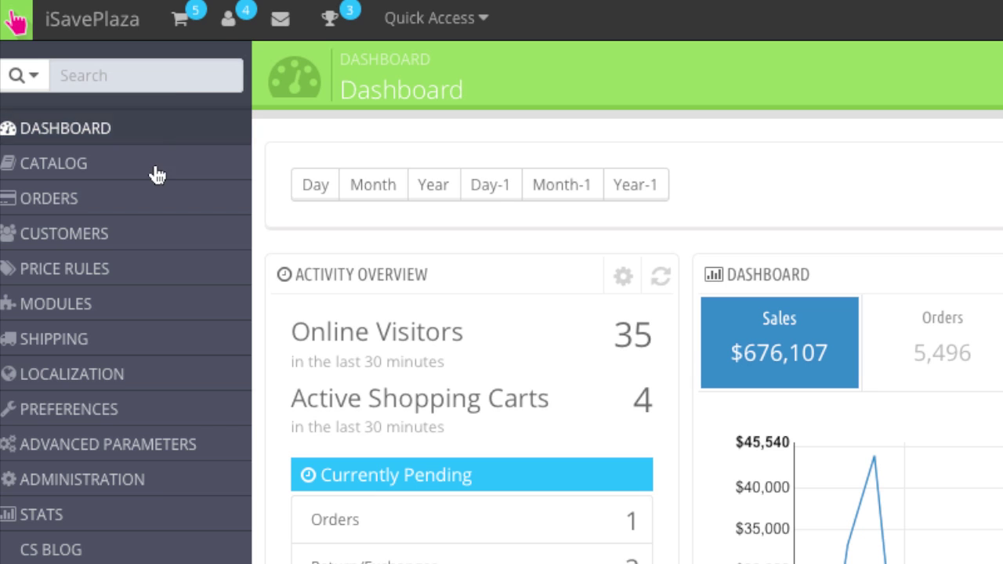
# - Start a new catalog product and name it "Nine West Women's Lucero Pump", copied from the sample_items_desc file in TextEdit
pyautogui.click(291, 177)
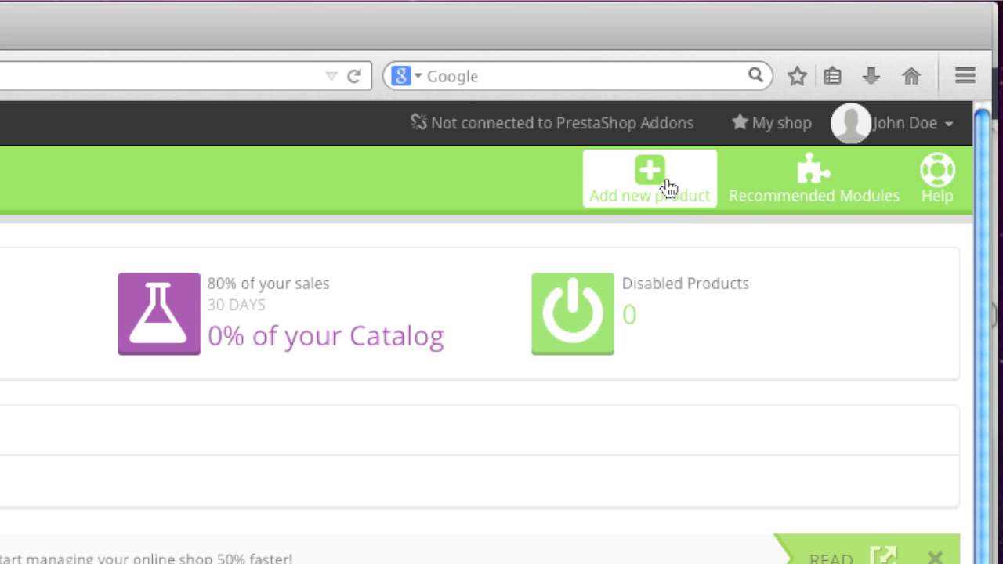
pyautogui.click(810, 105)
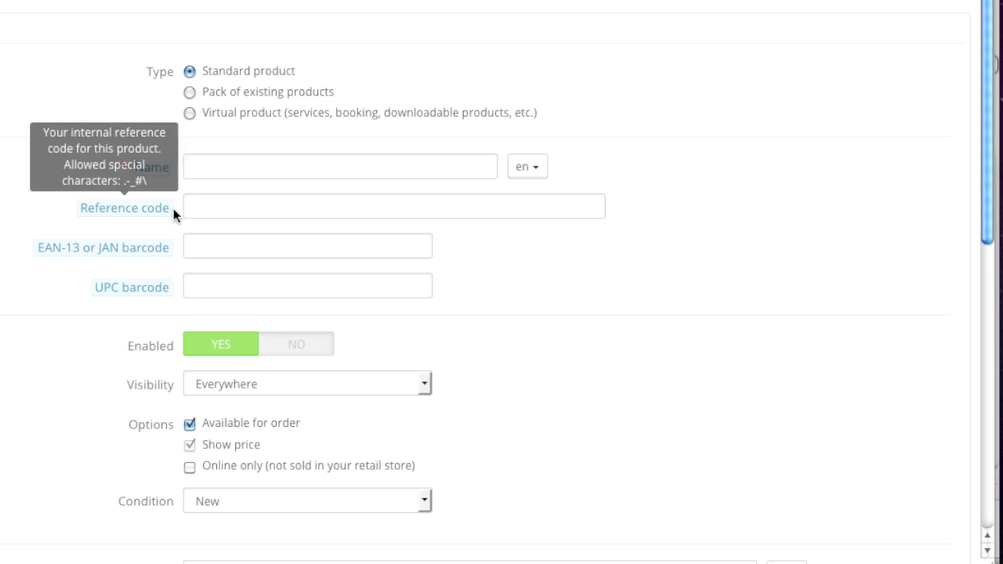
pyautogui.click(217, 173)
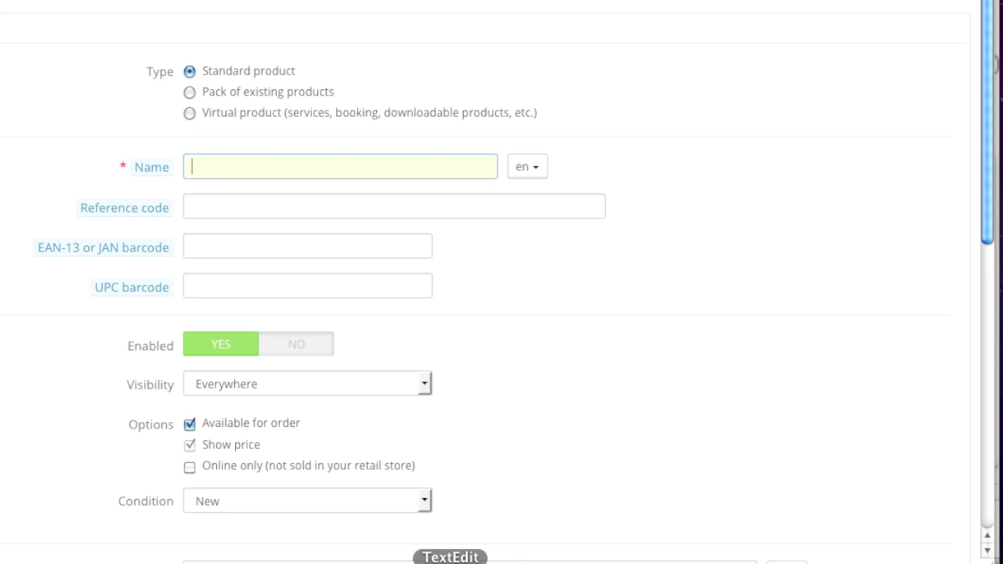
pyautogui.click(451, 560)
pyautogui.moveTo(719, 188); pyautogui.dragTo(543, 188)
pyautogui.press('super+c')
pyautogui.click(345, 182)
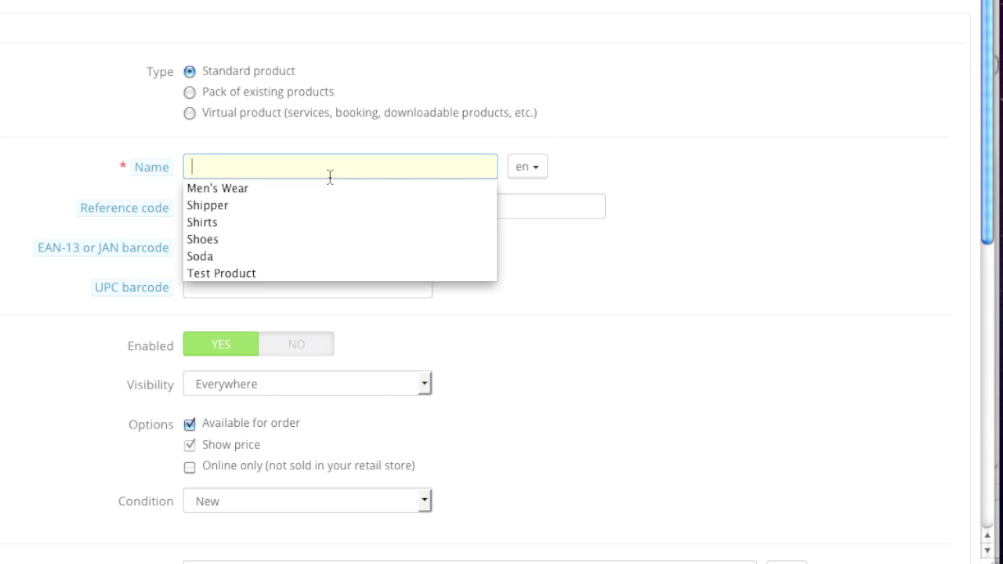
pyautogui.press('super+v')
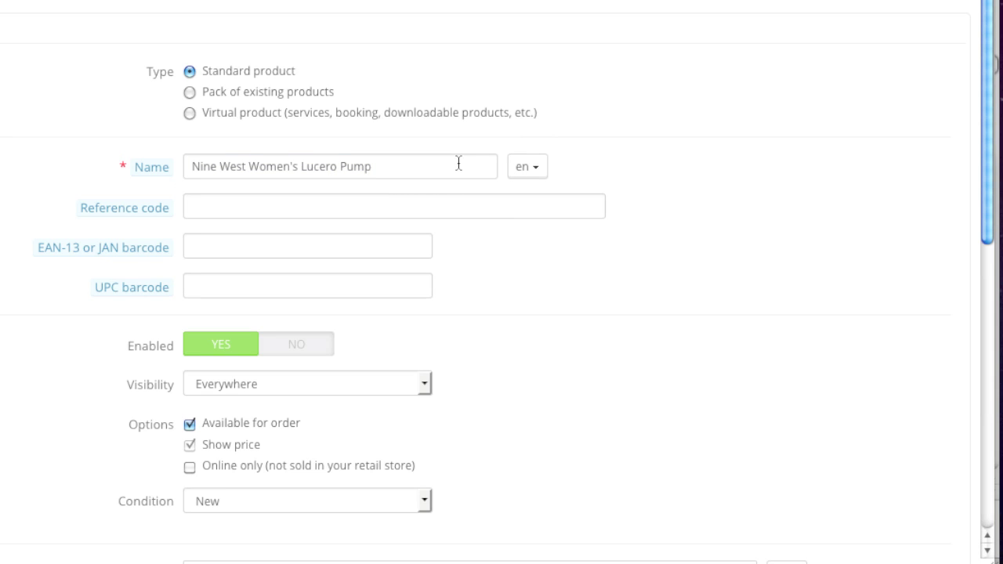
# - Check the new product's Portuguese-Brazil text fields, including the descriptions, and return the form to English
pyautogui.click(528, 168)
pyautogui.click(537, 226)
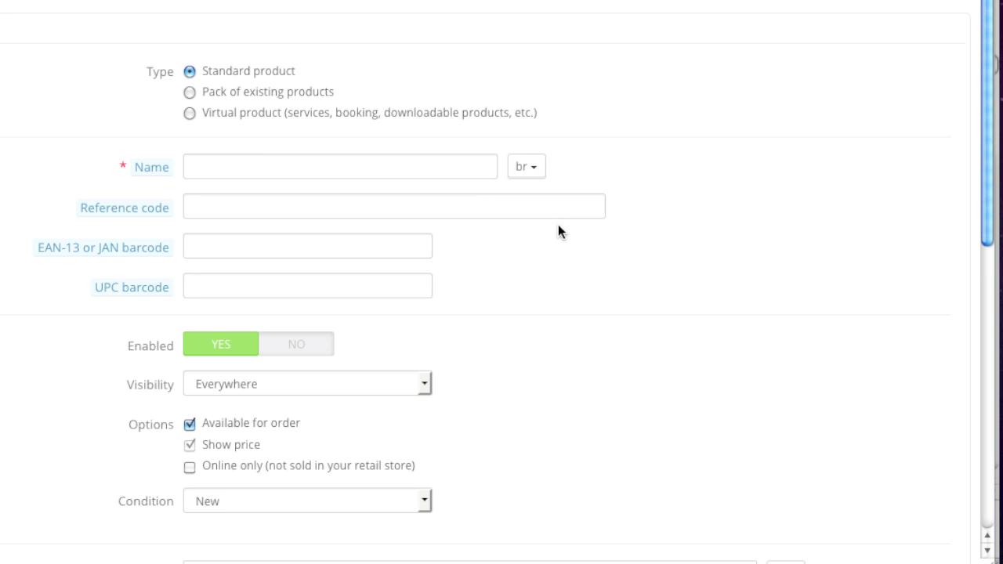
pyautogui.scroll(-5, 560, 227)
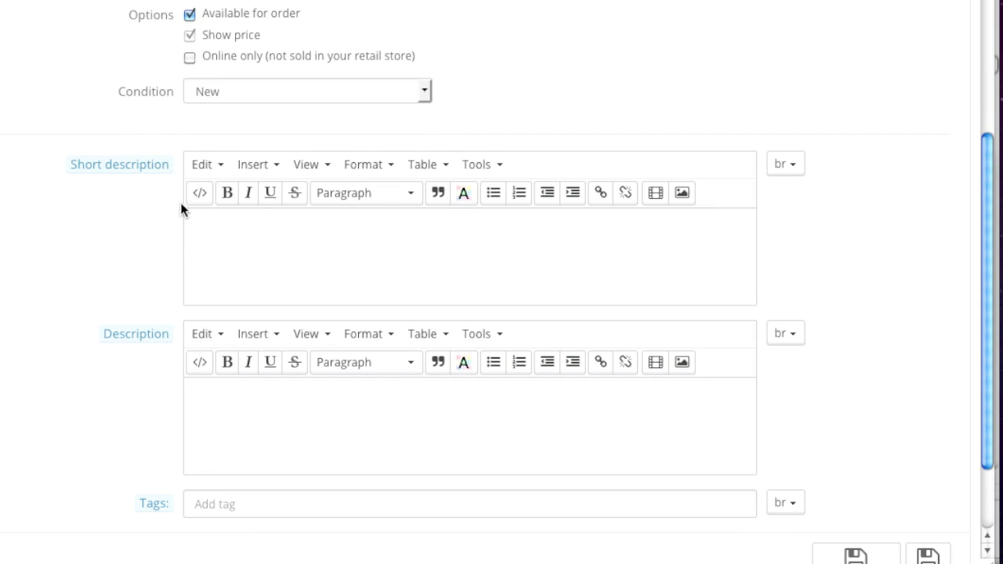
pyautogui.scroll(5, 282, 285)
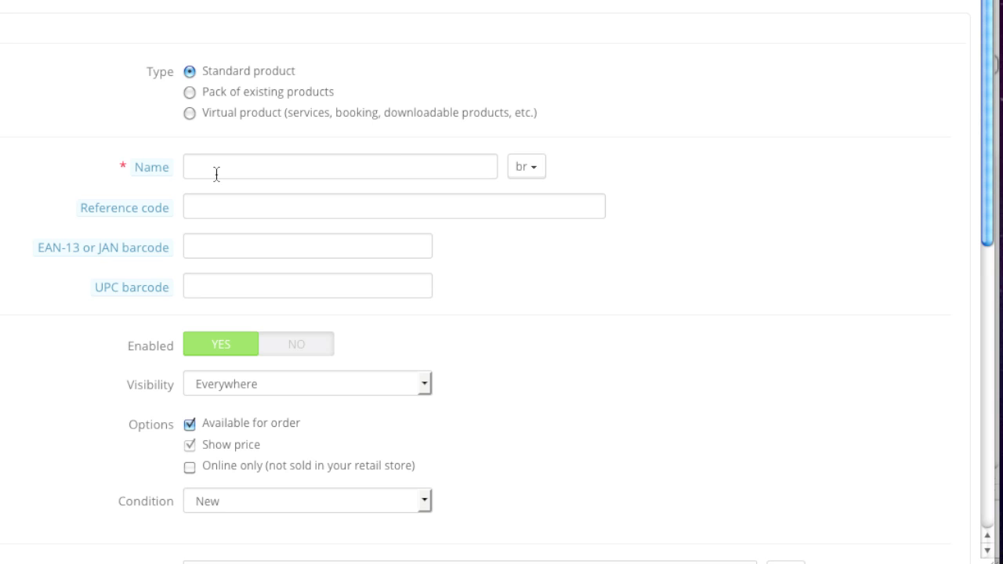
pyautogui.click(523, 166)
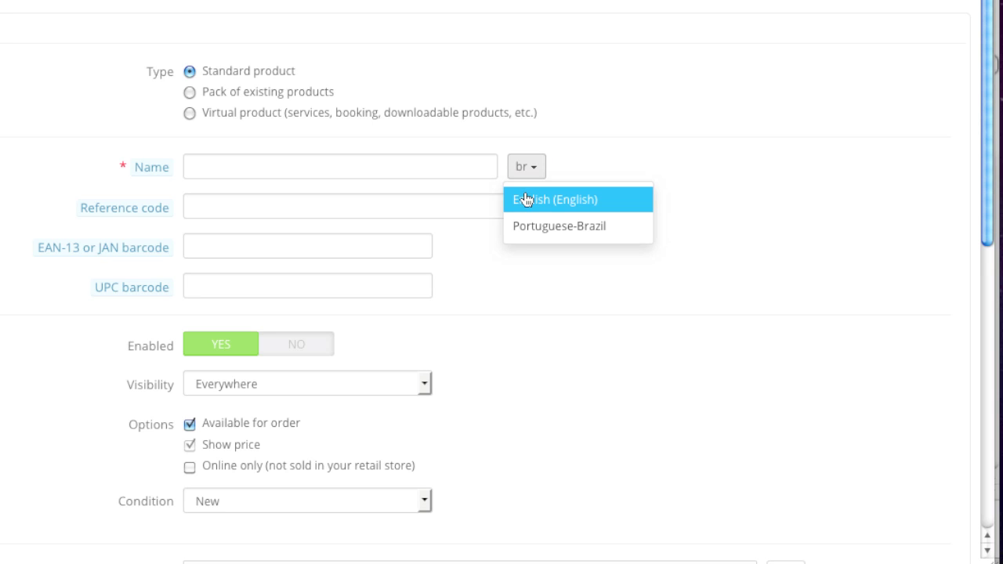
pyautogui.click(523, 199)
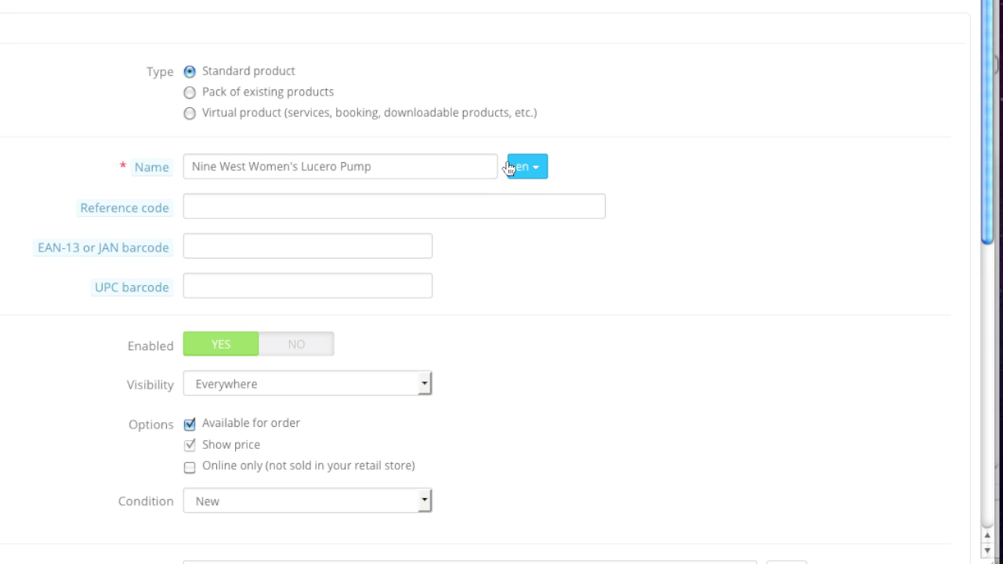
# - Enter "redshoes" as the product's reference code
pyautogui.scroll(-2, 457, 226)
pyautogui.moveTo(139, 113)
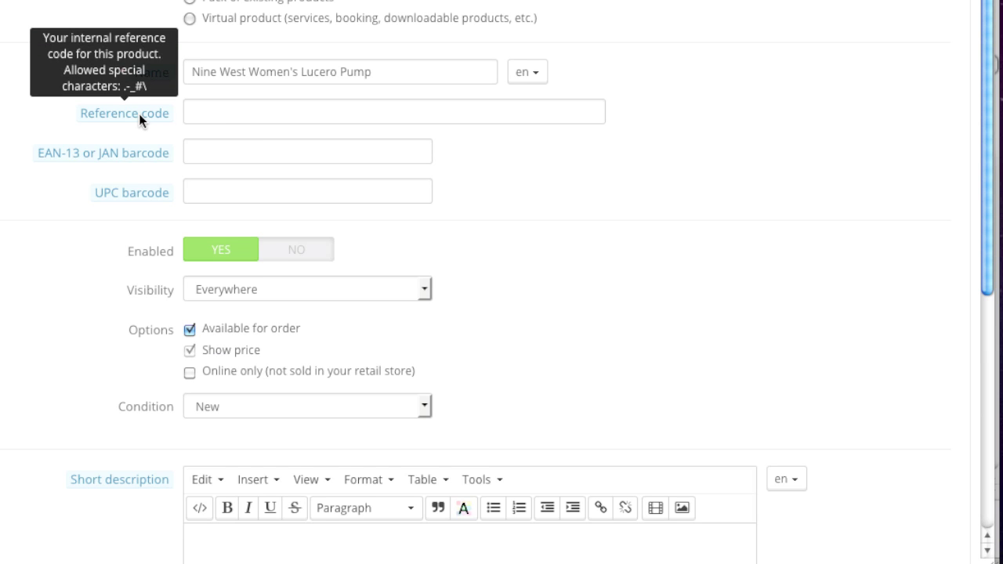
pyautogui.click(212, 117)
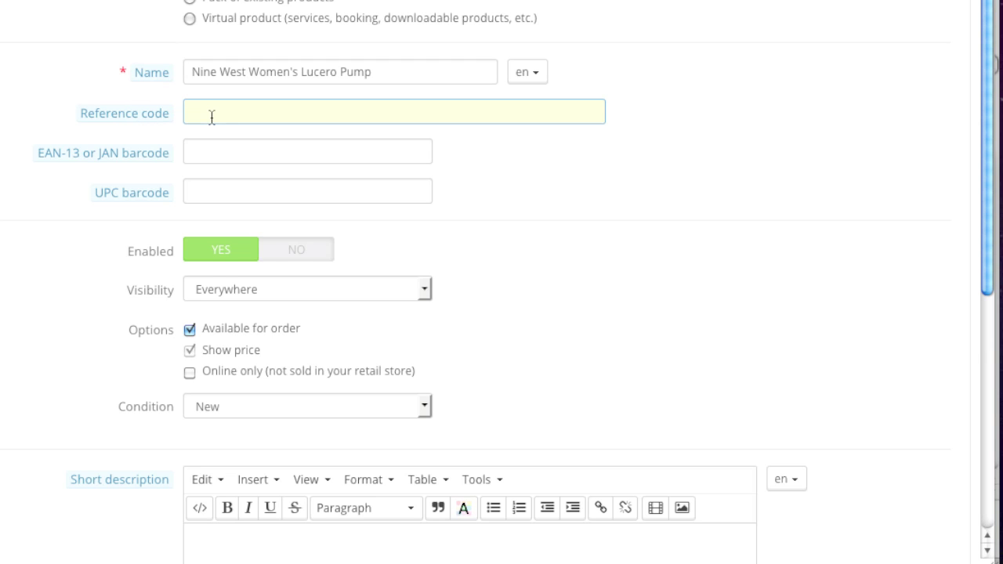
pyautogui.write('re')
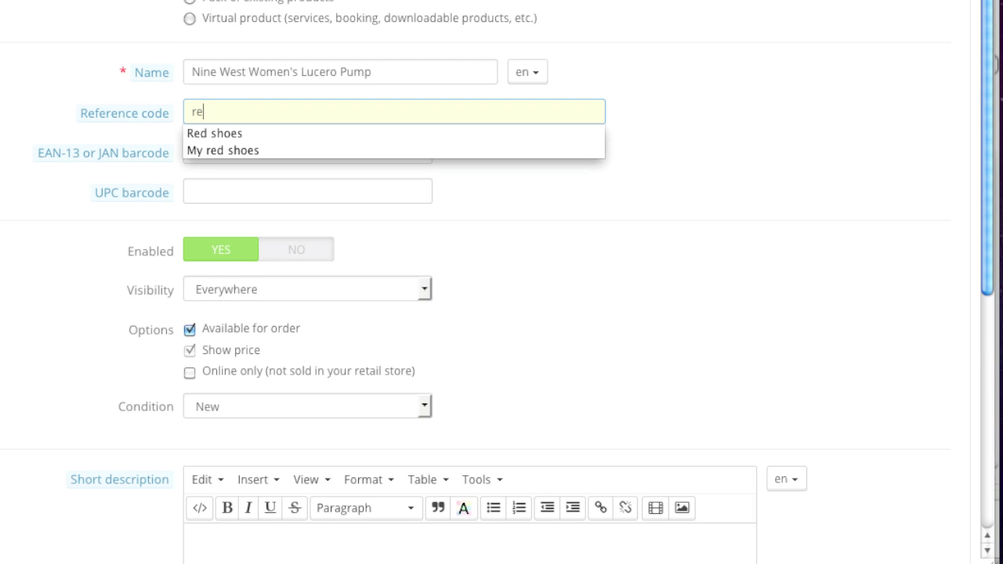
pyautogui.write('dshoes')
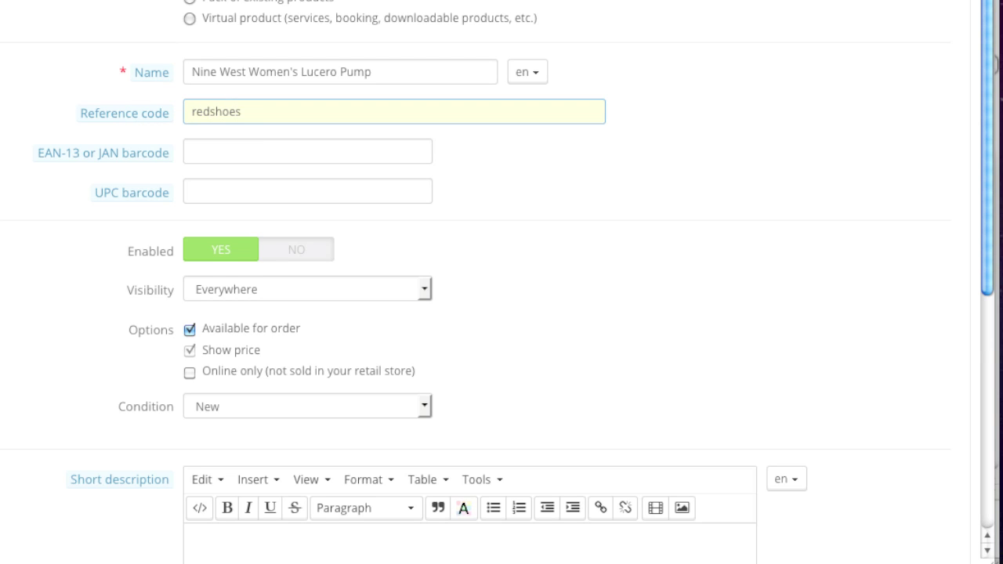
# - Set the product's visibility to Everywhere and make it available for order
pyautogui.moveTo(165, 156)
pyautogui.scroll(-1, 244, 208)
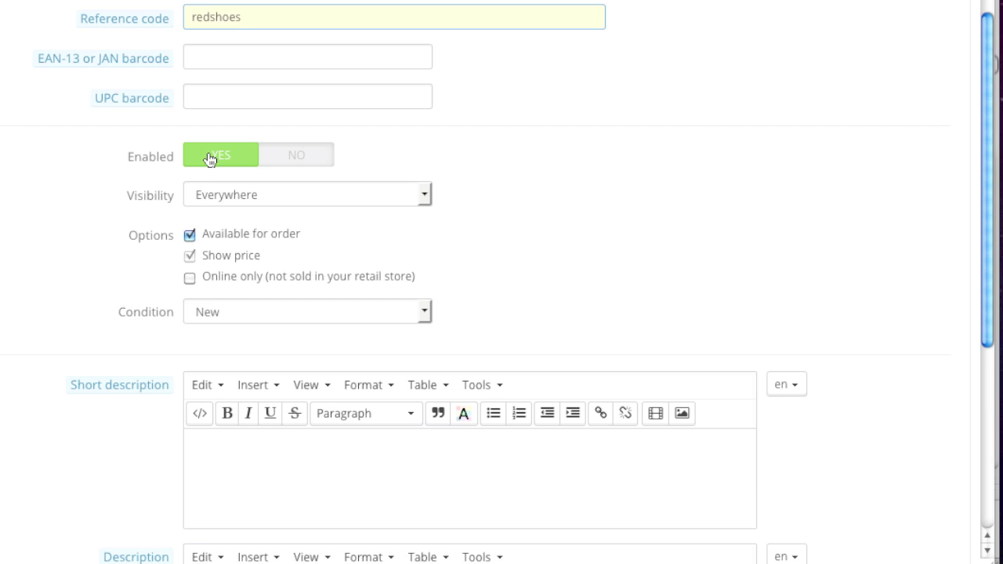
pyautogui.click(233, 196)
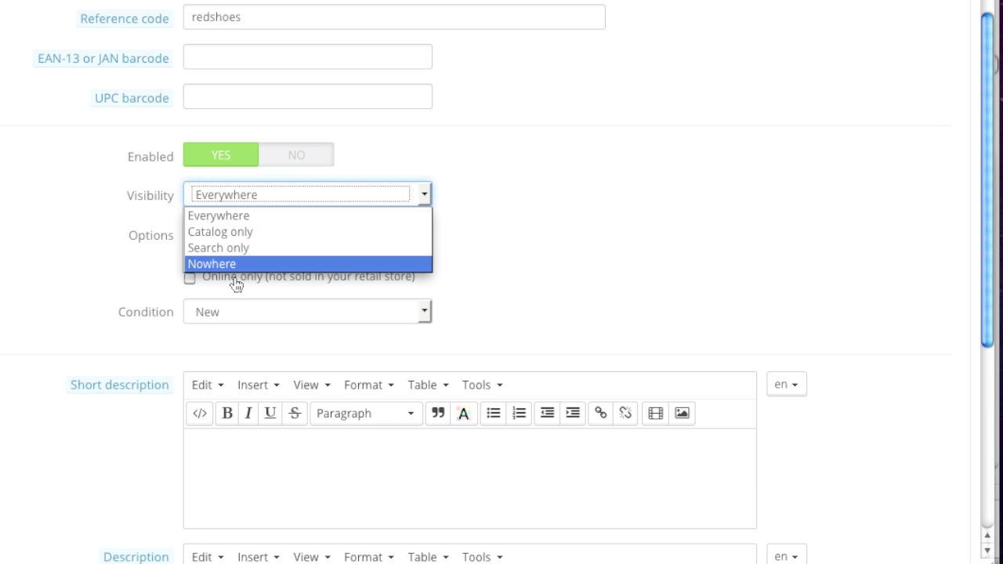
pyautogui.click(224, 212)
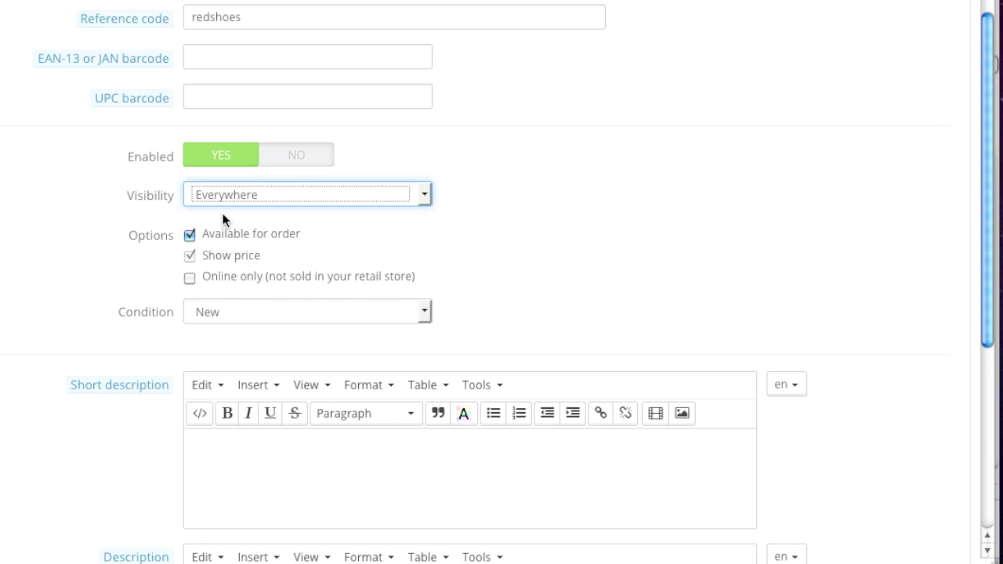
pyautogui.scroll(-2, 165, 220)
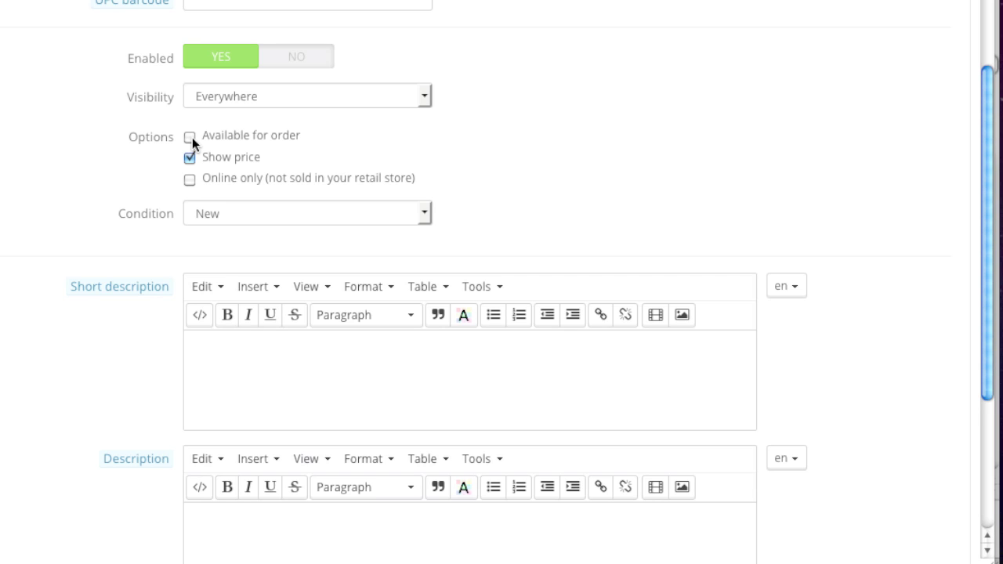
pyautogui.click(189, 138)
pyautogui.scroll(-1, 246, 188)
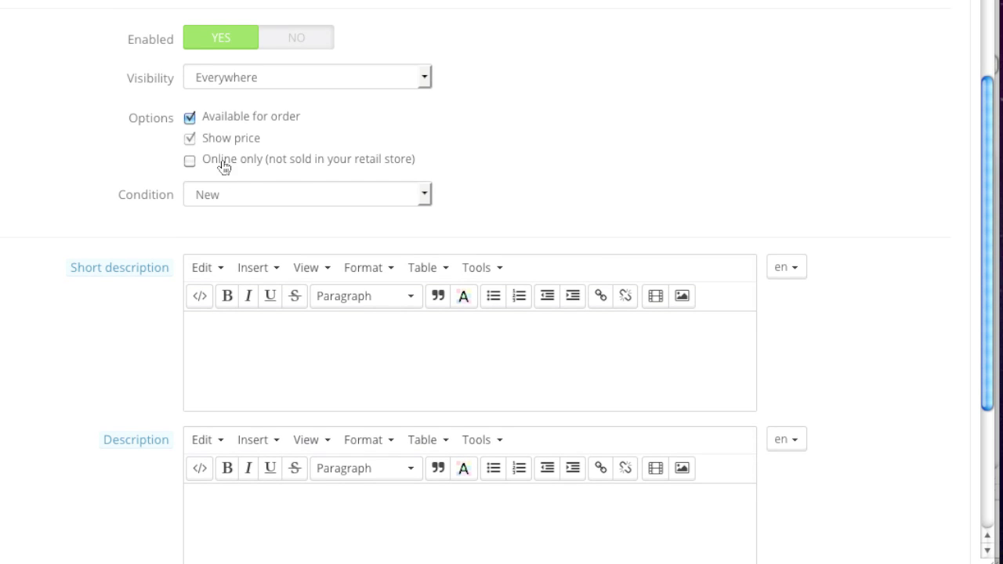
# - Choose New as the product's condition
pyautogui.scroll(-1, 262, 171)
pyautogui.scroll(-1, 262, 177)
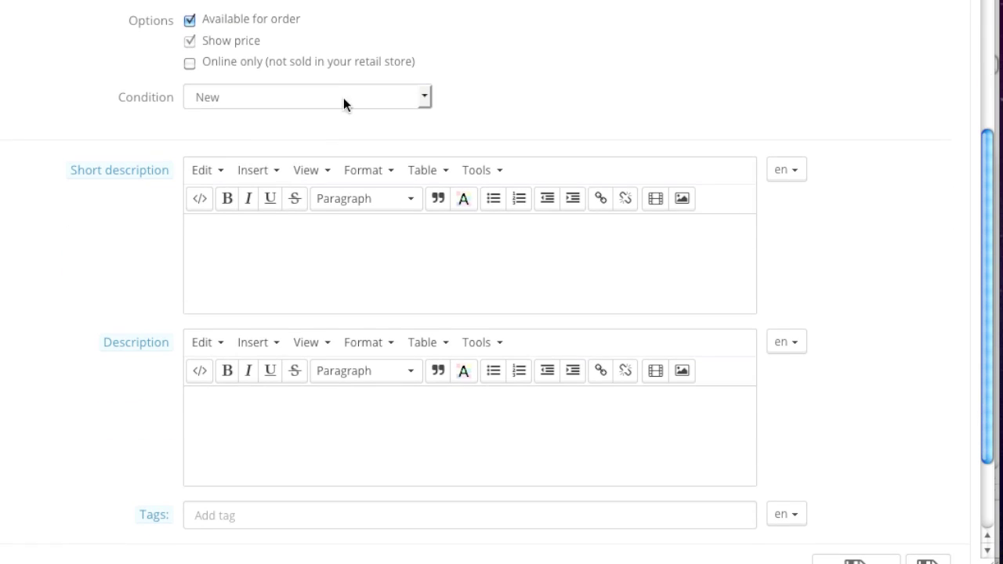
pyautogui.click(425, 98)
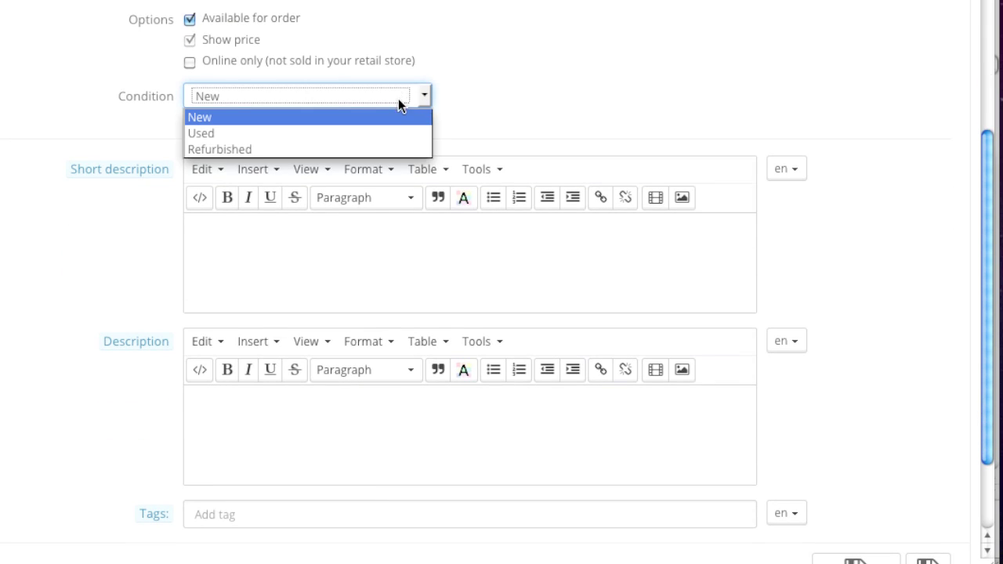
pyautogui.click(458, 117)
# - Copy the pump's summary beginning "This flirty pump has a leather upper" from TextEdit's sample_items_desc into the product's short description
pyautogui.scroll(-2, 454, 121)
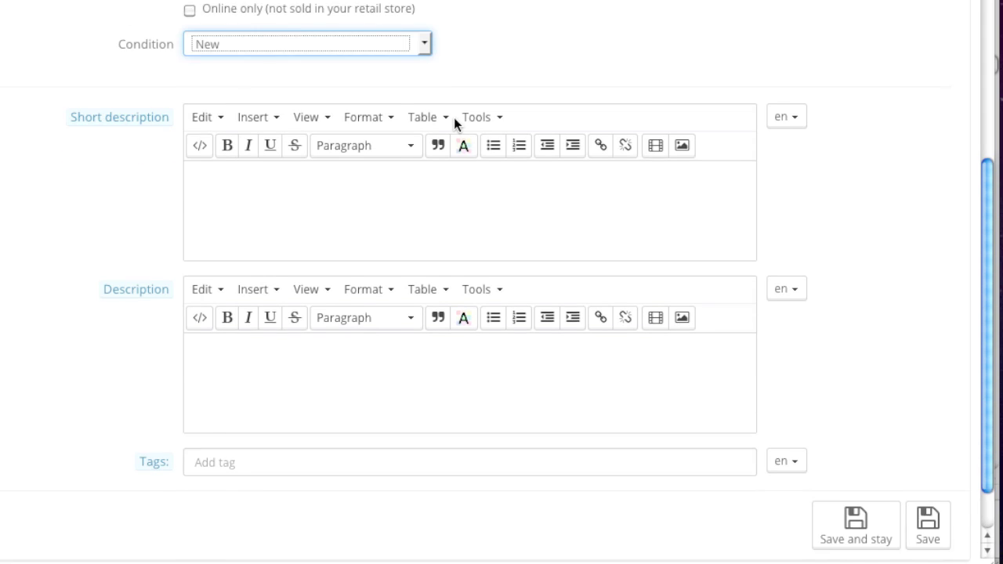
pyautogui.click(217, 186)
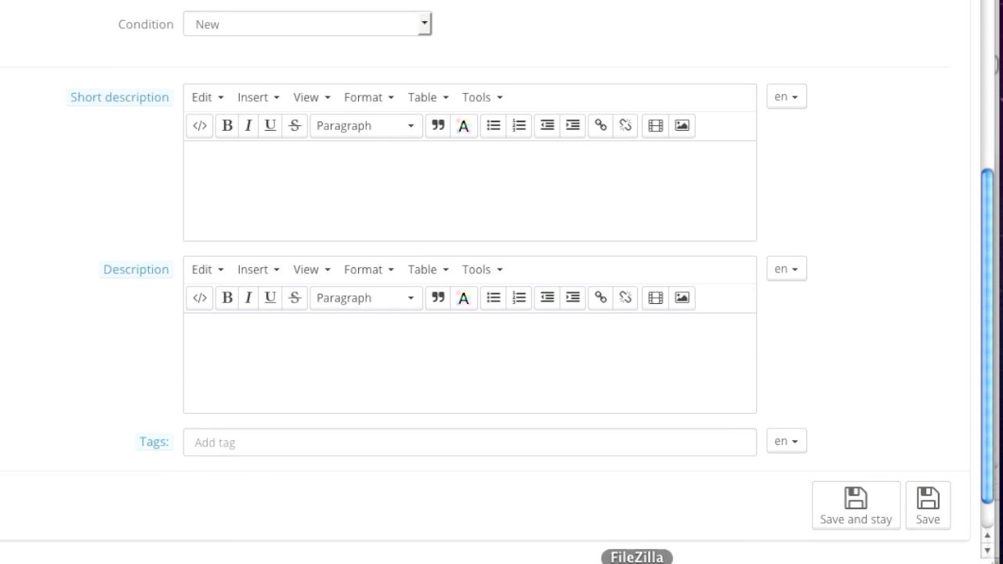
pyautogui.click(450, 562)
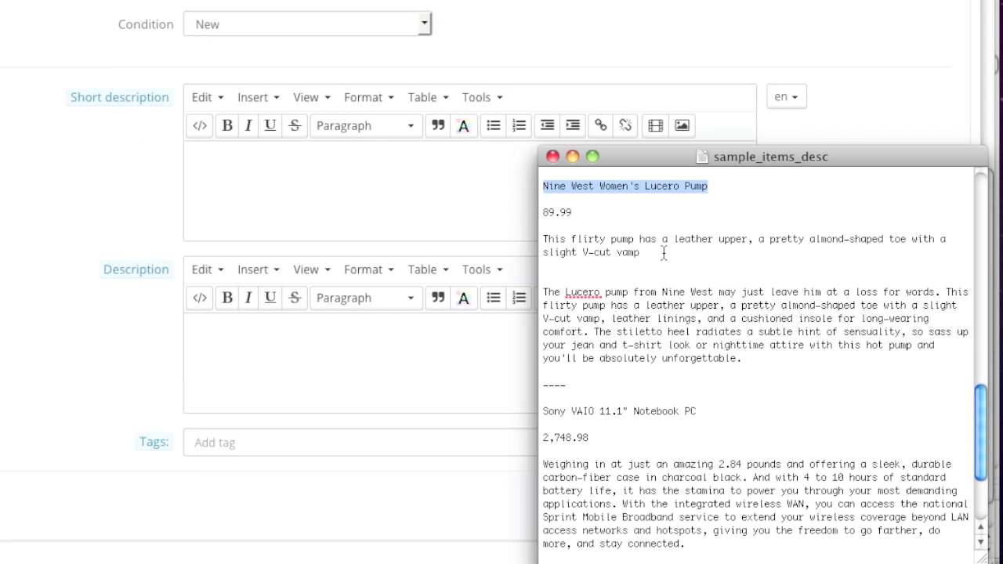
pyautogui.moveTo(664, 252); pyautogui.dragTo(524, 239)
pyautogui.press('super+c')
pyautogui.click(429, 228)
pyautogui.press('super+v')
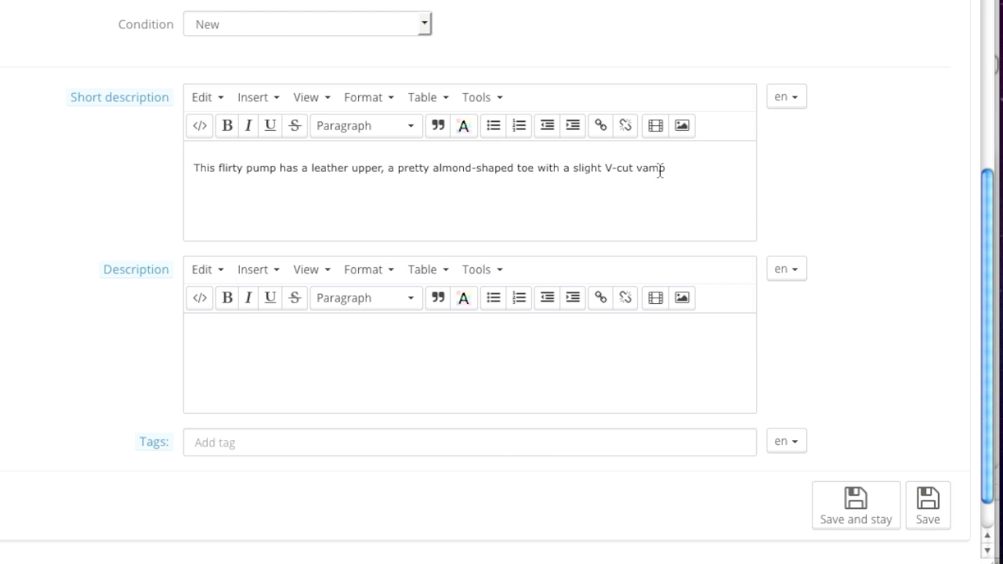
# - Try bold, italic and underline formatting on the whole short description text, removing each one again
pyautogui.moveTo(194, 167); pyautogui.dragTo(672, 164)
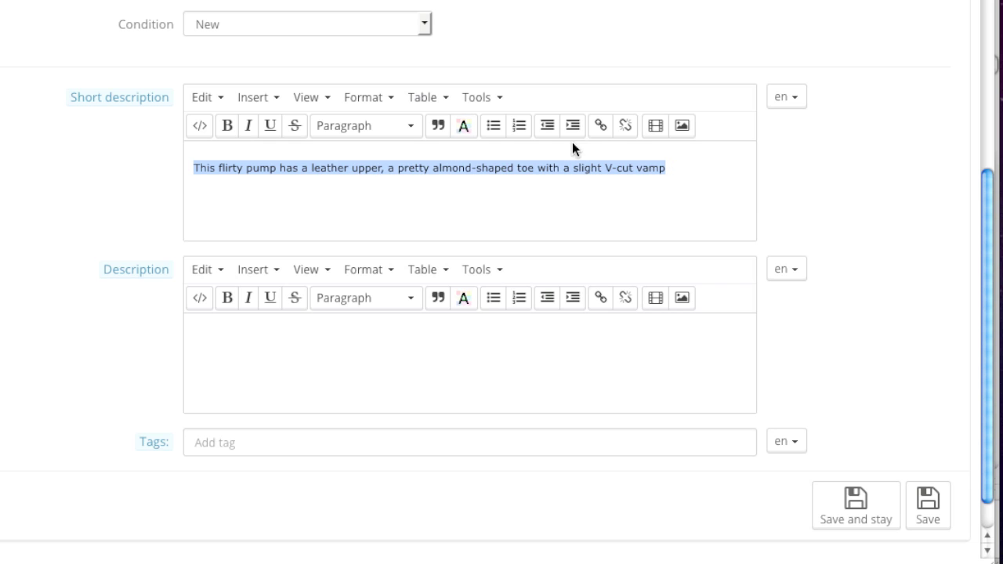
pyautogui.click(227, 127)
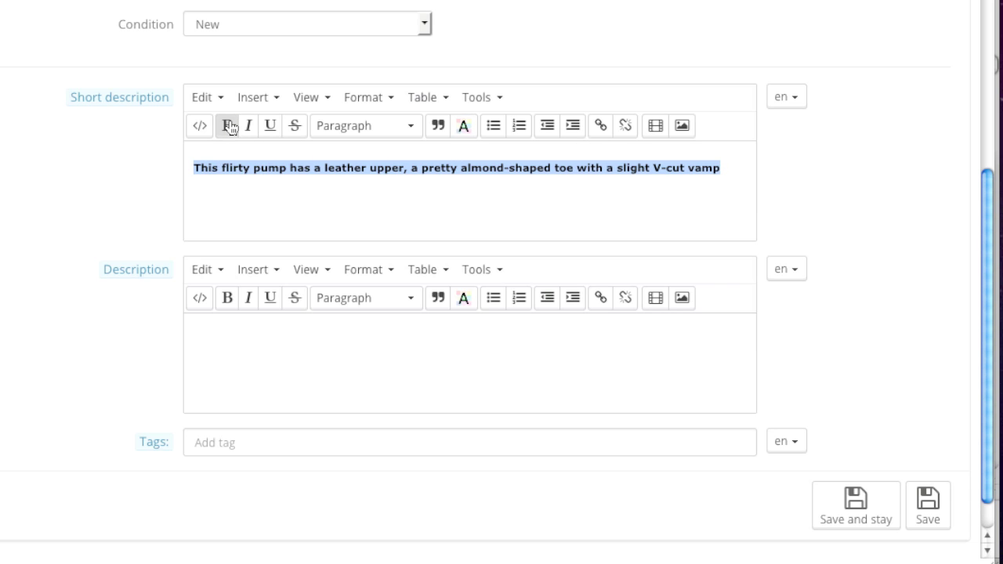
pyautogui.click(227, 126)
pyautogui.click(248, 126)
pyautogui.click(249, 128)
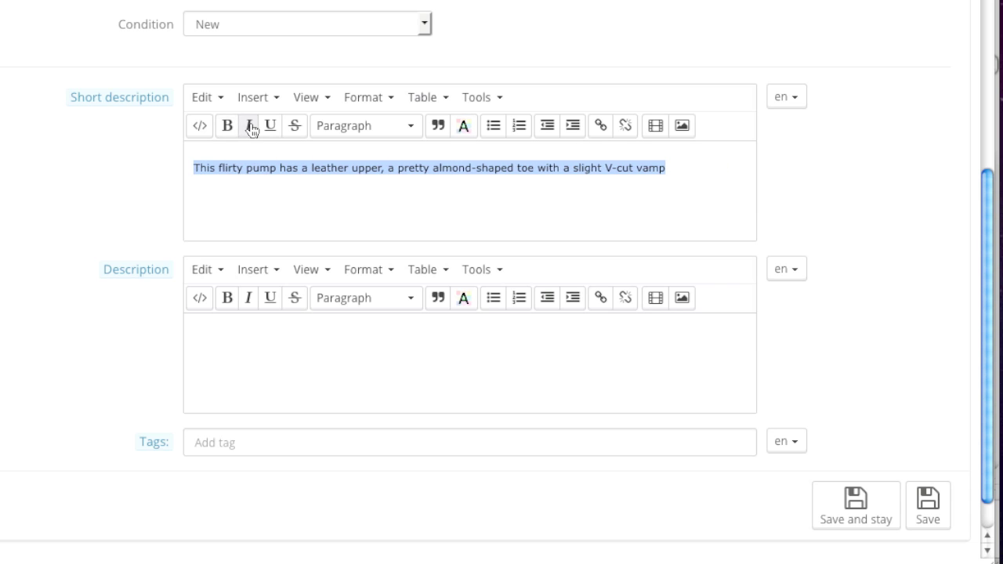
pyautogui.click(270, 127)
pyautogui.click(270, 128)
# - Try red as the text color of the short description and set it back to black
pyautogui.click(463, 129)
pyautogui.click(331, 165)
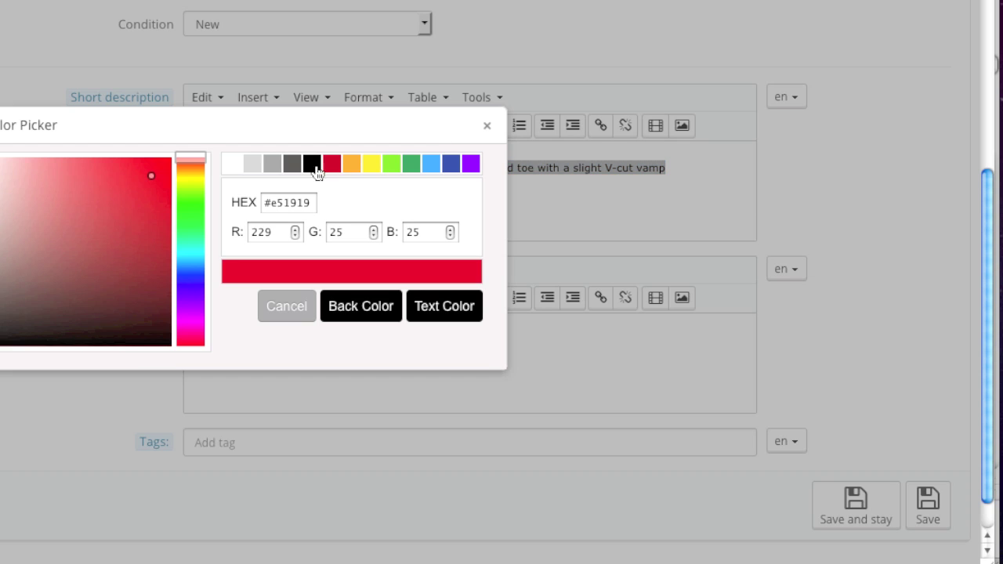
pyautogui.click(433, 310)
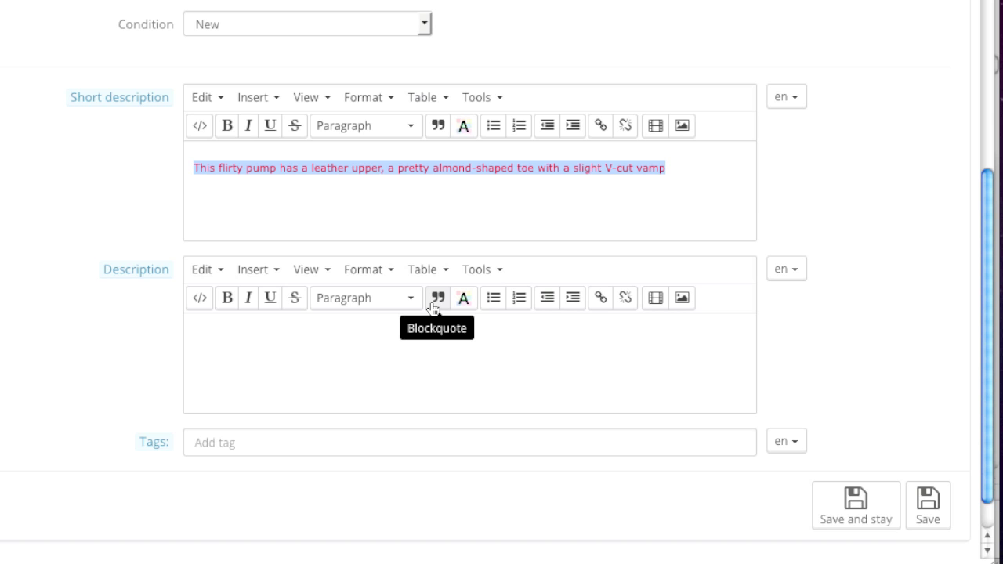
pyautogui.click(463, 126)
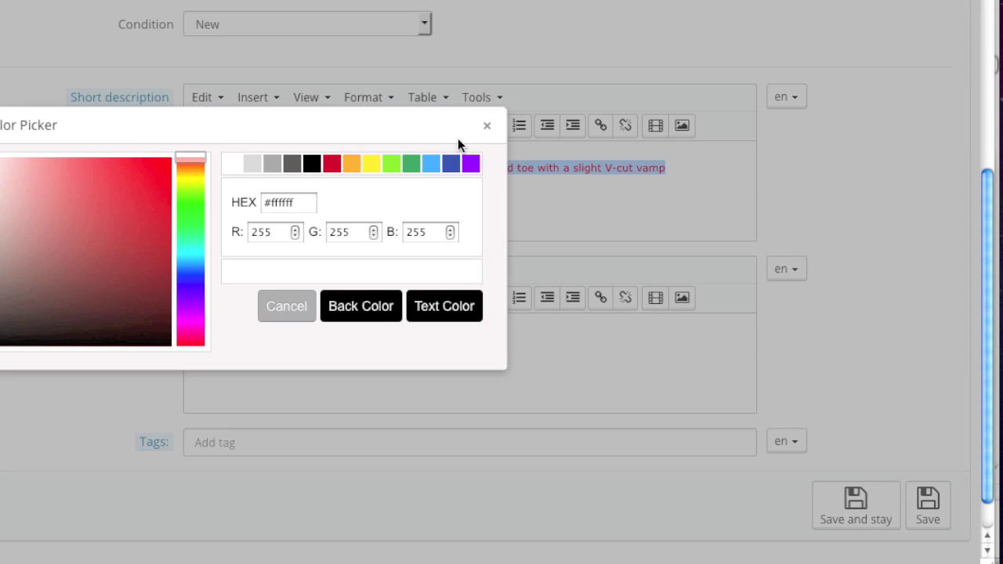
pyautogui.click(311, 164)
pyautogui.click(444, 310)
pyautogui.click(694, 227)
# - Copy the longer paragraph beginning "The Lucero pump from Nine West" from TextEdit's sample_items_desc into the product's full description
pyautogui.click(230, 336)
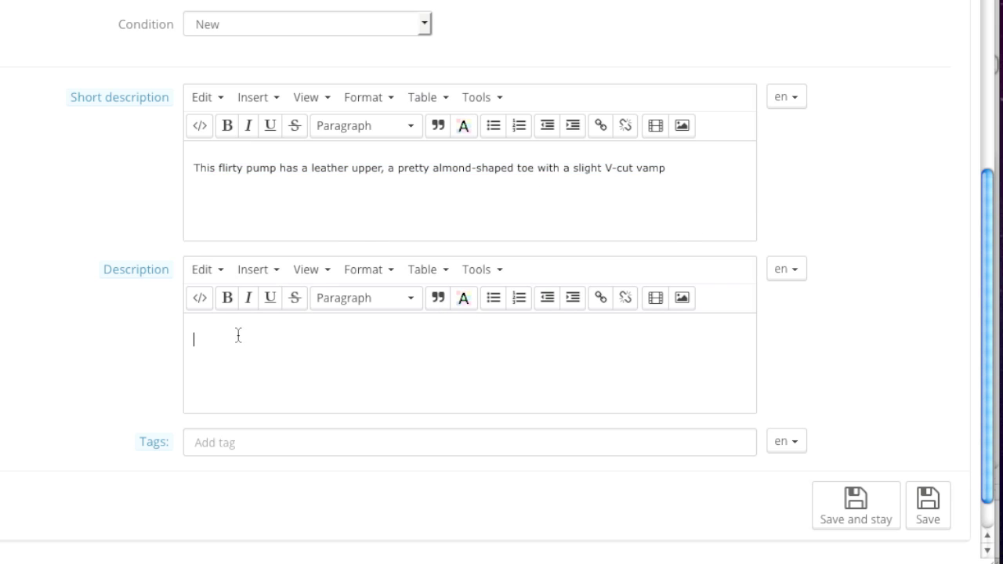
pyautogui.click(451, 562)
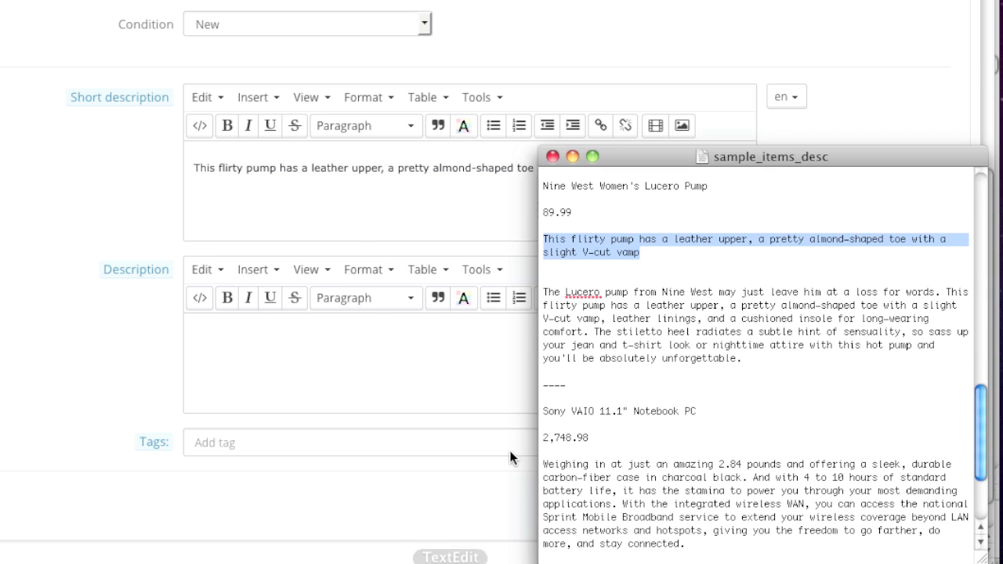
pyautogui.moveTo(743, 358); pyautogui.dragTo(495, 295)
pyautogui.press('super+c')
pyautogui.click(258, 353)
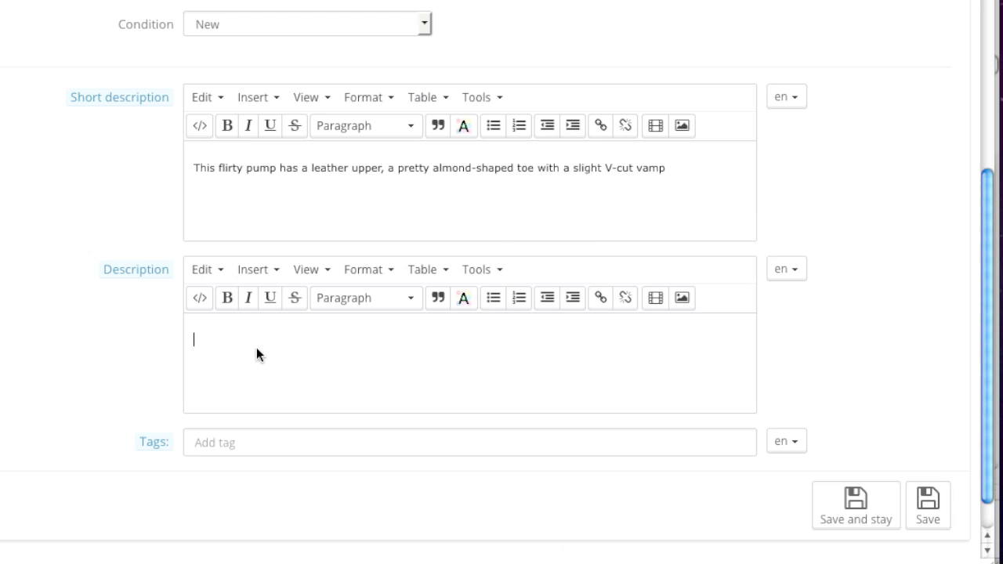
pyautogui.press('super+v')
# - Add the tags lucero pump, nine west and high heels, and save the product while keeping it open
pyautogui.click(206, 416)
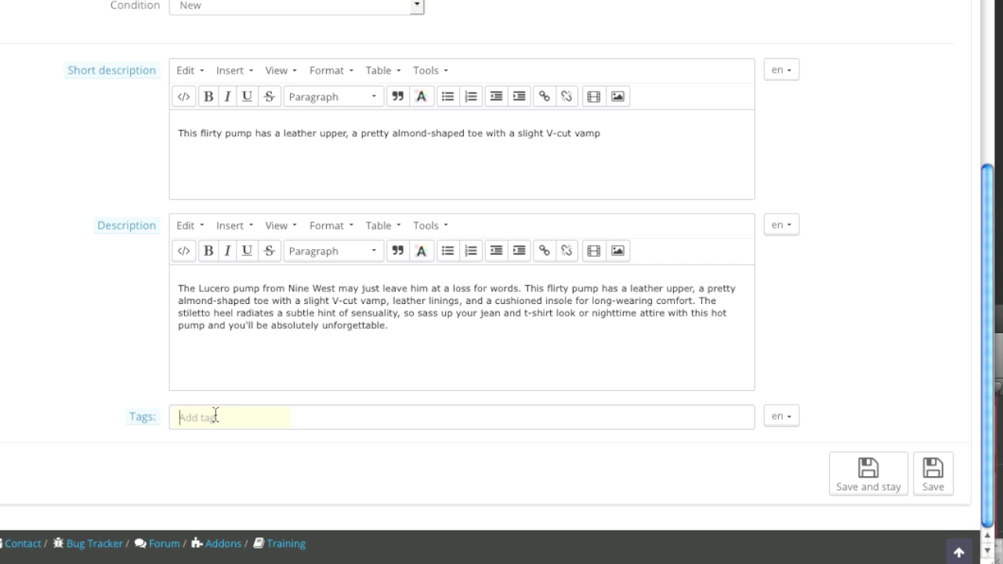
pyautogui.write('lucero pump')
pyautogui.press('Return')
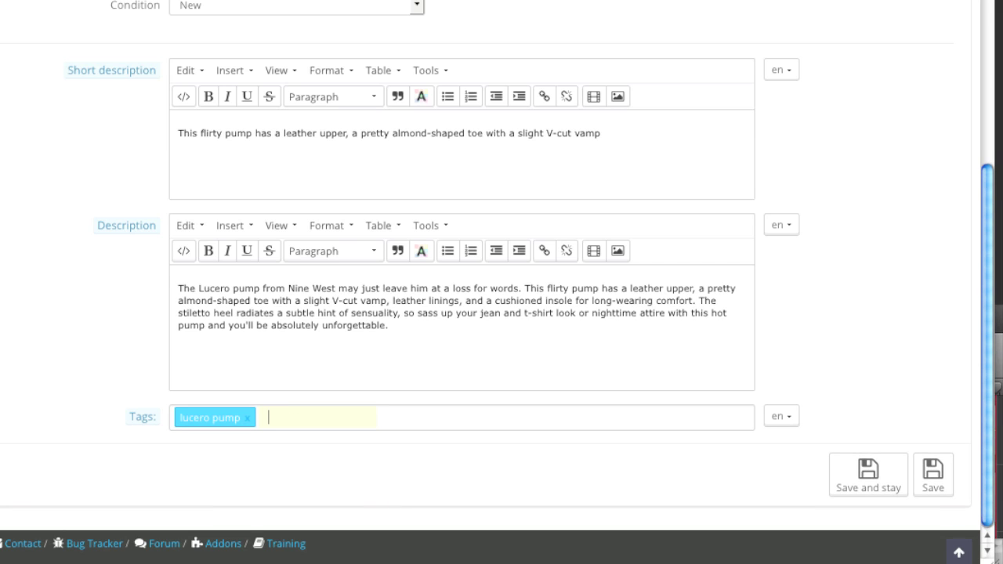
pyautogui.write('nine west')
pyautogui.press('Return')
pyautogui.write('h')
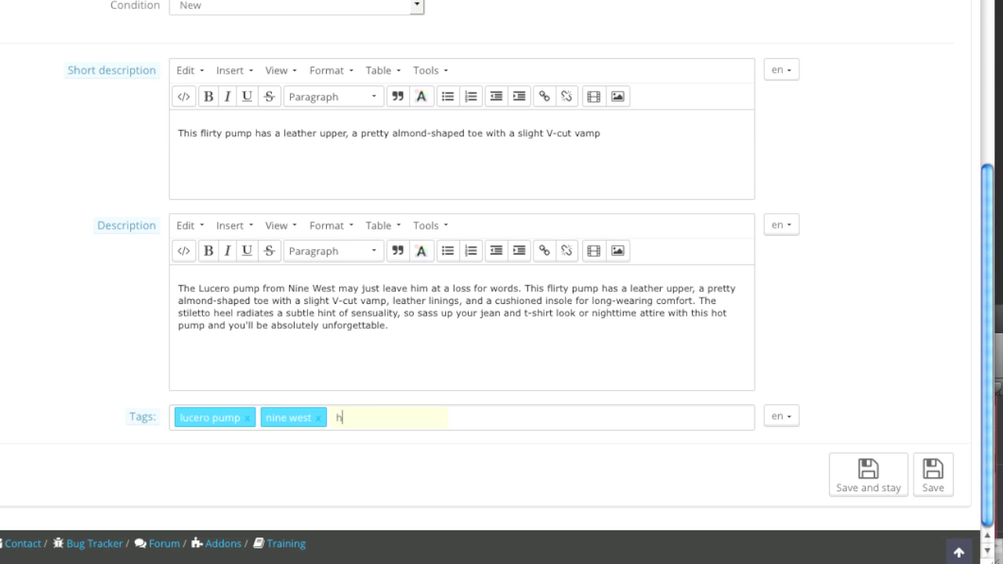
pyautogui.write('igh heels')
pyautogui.press('Return')
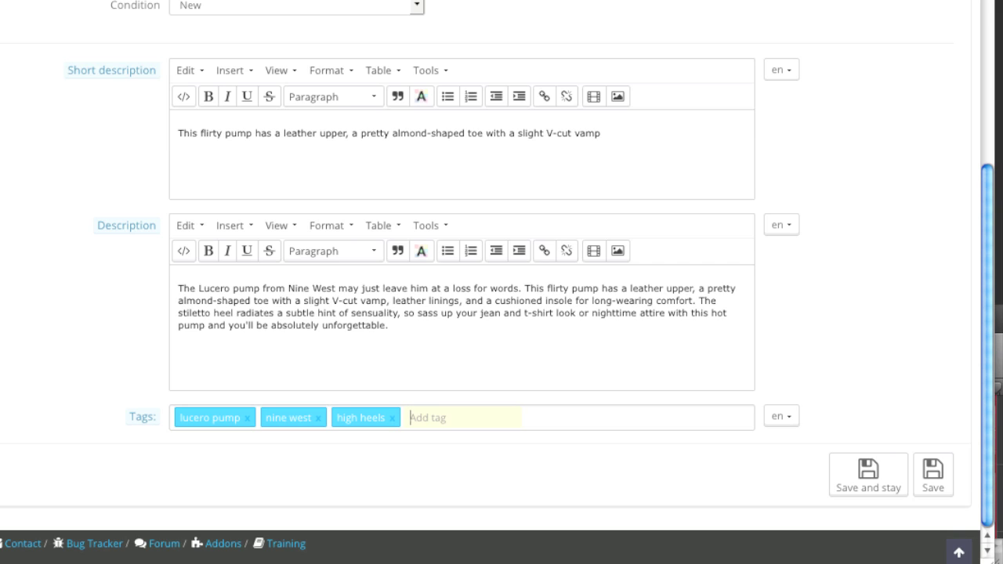
pyautogui.click(864, 489)
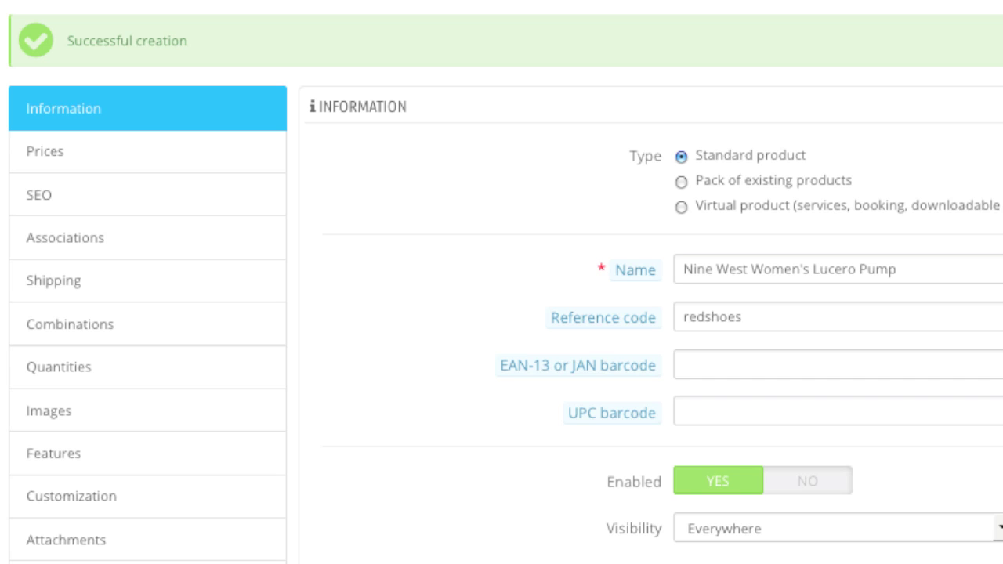
# - Set the product's retail price to $59 and its tax rule to No Tax in the price settings
pyautogui.click(254, 167)
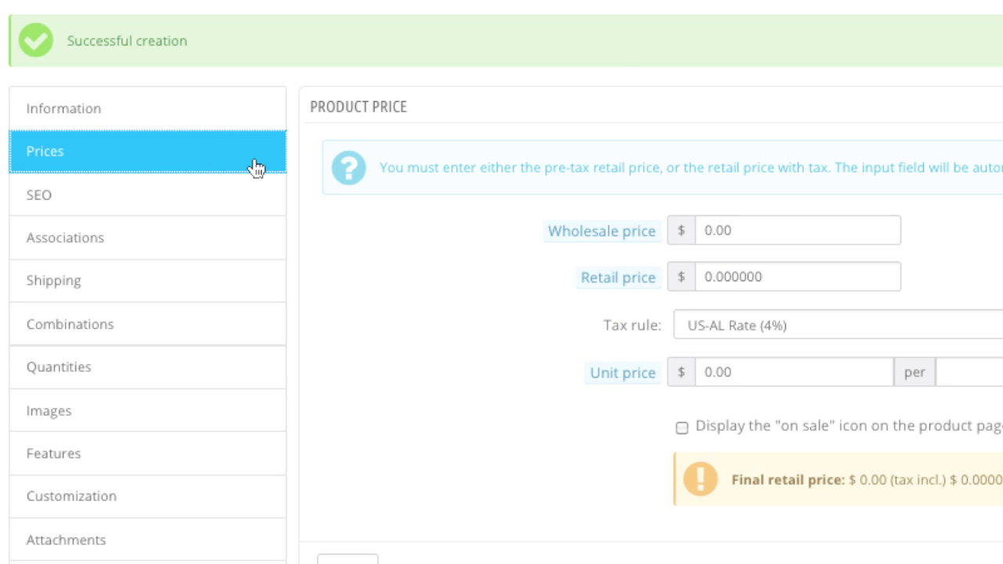
pyautogui.moveTo(556, 235)
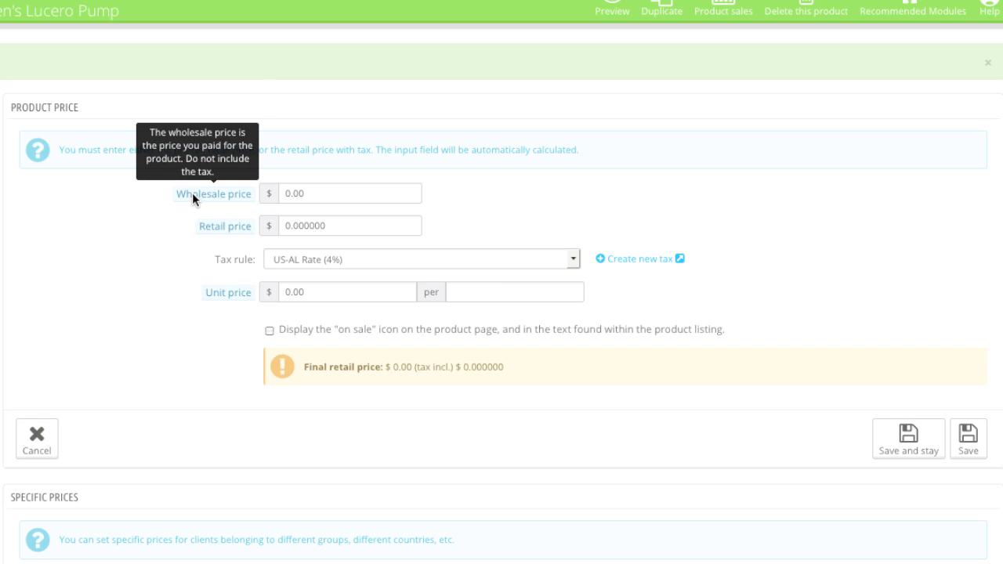
pyautogui.moveTo(223, 224)
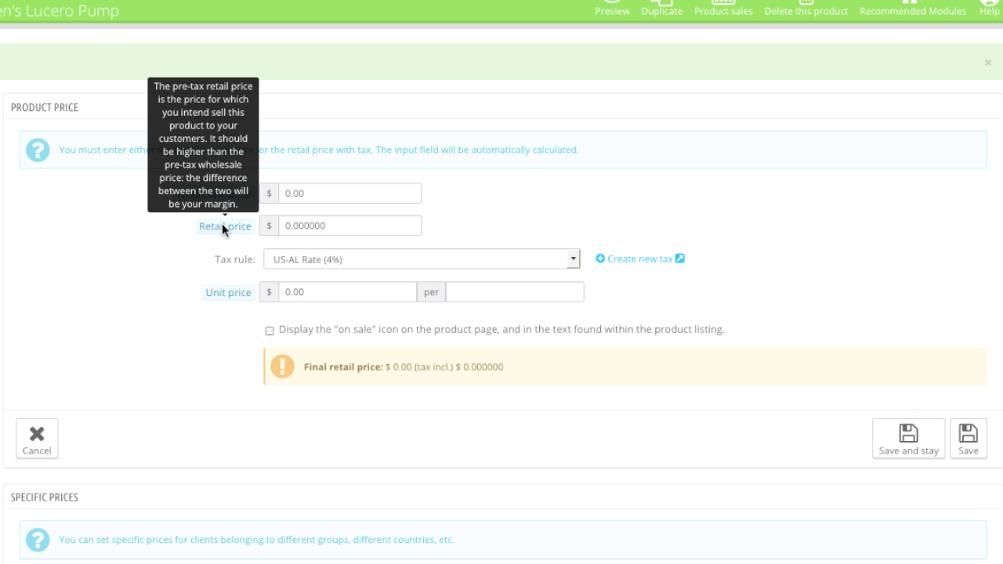
pyautogui.click(285, 226)
pyautogui.press('Delete')
pyautogui.write('59')
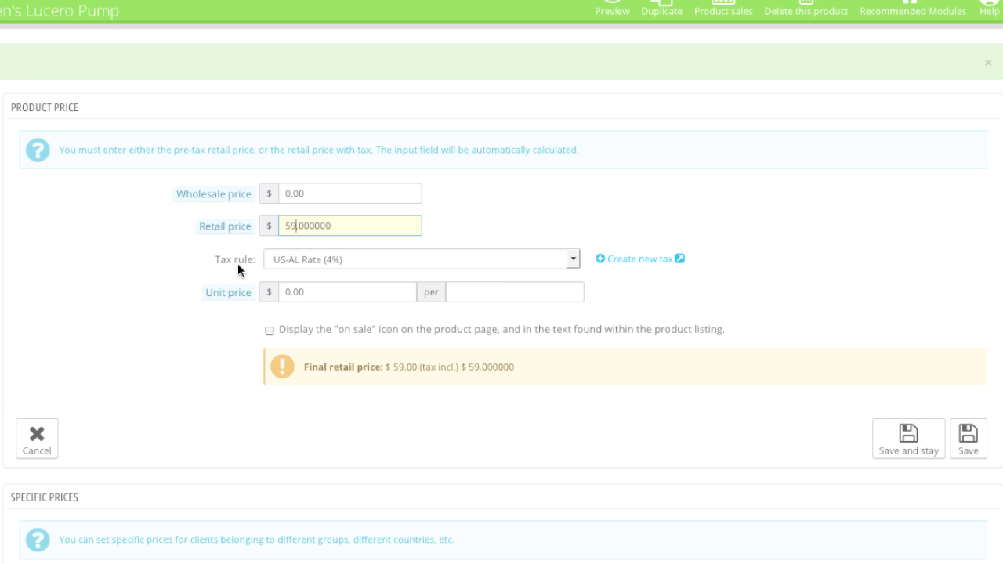
pyautogui.click(377, 261)
pyautogui.click(297, 278)
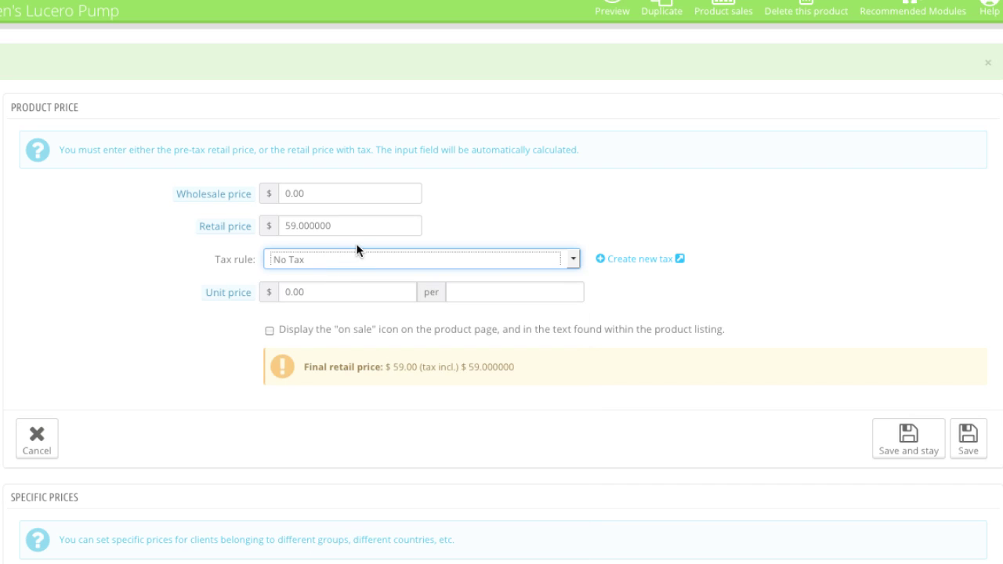
pyautogui.click(344, 260)
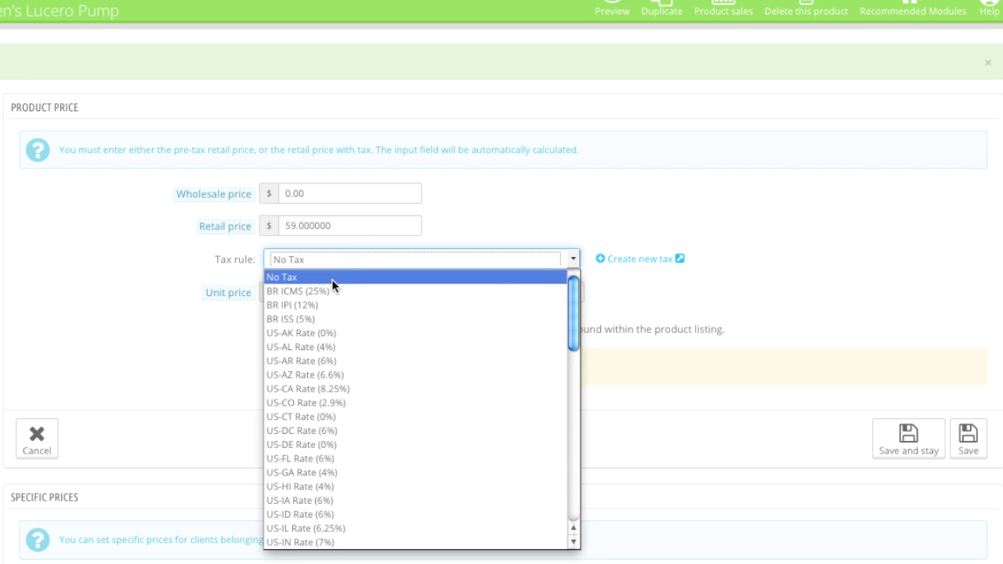
pyautogui.click(466, 226)
pyautogui.moveTo(153, 235)
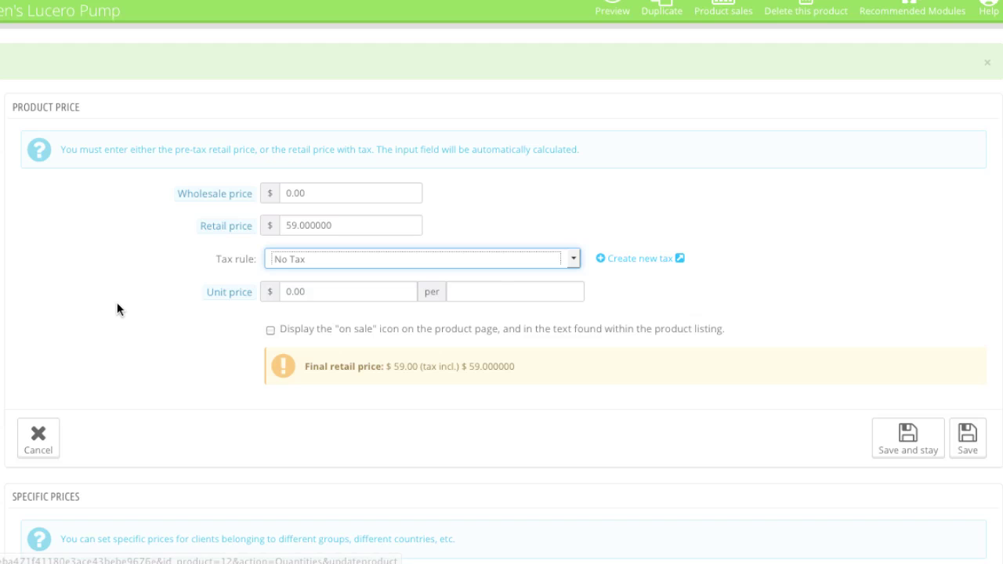
# - Try a unit price of $1.00 per ball, and clear both the amount and the unit again
pyautogui.scroll(-1, 172, 275)
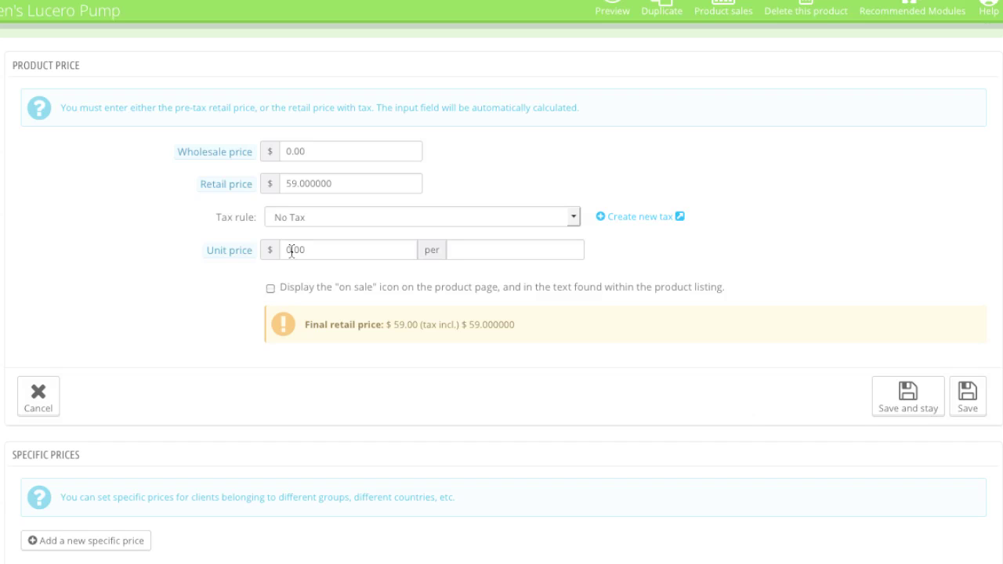
pyautogui.moveTo(292, 250); pyautogui.dragTo(285, 251)
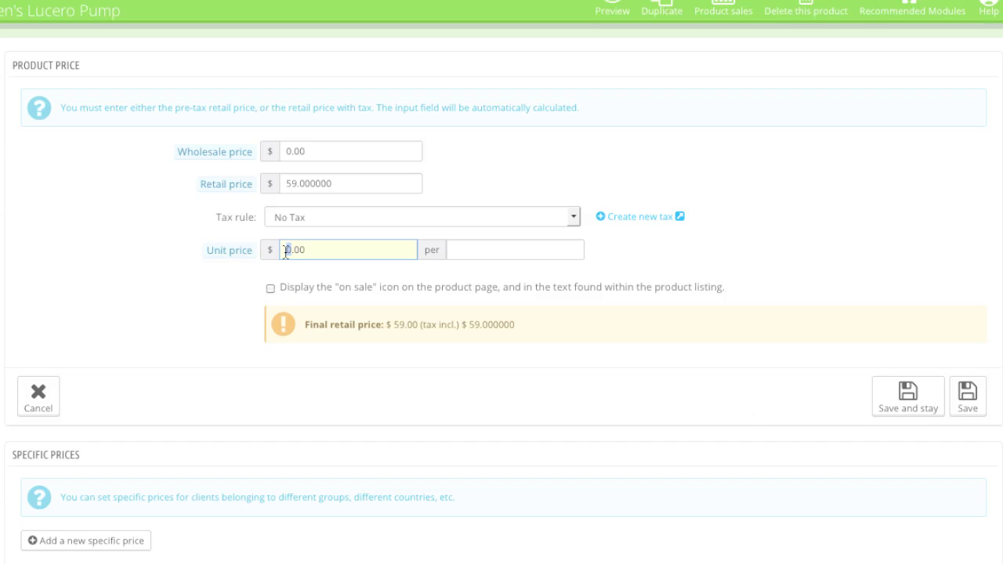
pyautogui.write('1')
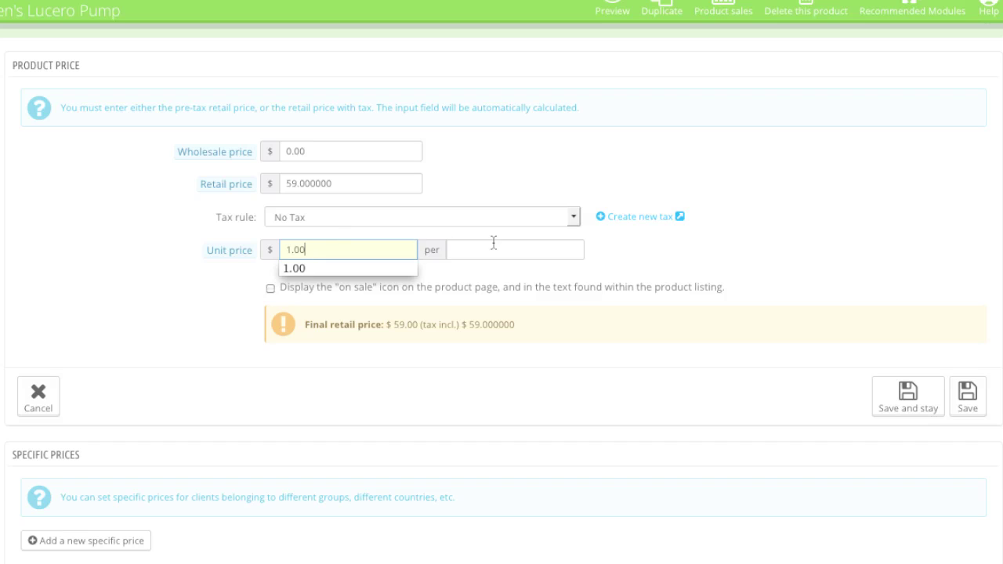
pyautogui.click(478, 255)
pyautogui.write('ball')
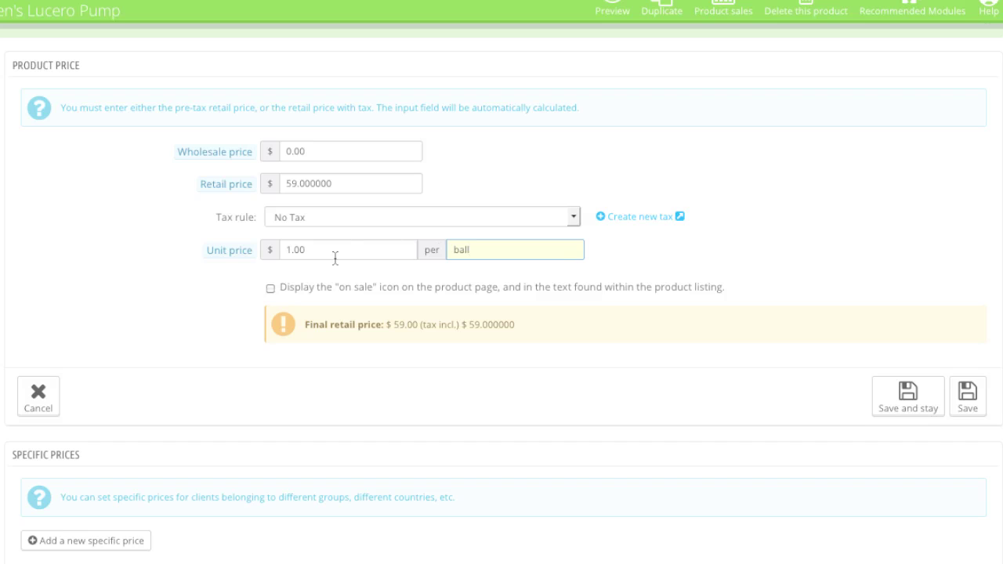
pyautogui.doubleClick(463, 250)
pyautogui.press('BackSpace')
pyautogui.doubleClick(387, 251)
pyautogui.press('BackSpace')
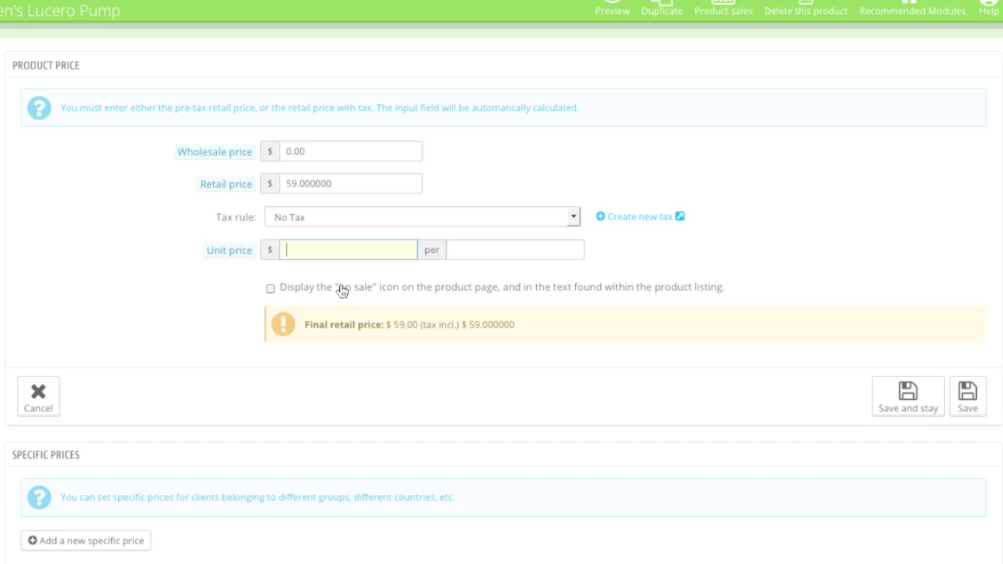
# - Save the price settings while keeping the product open, and start a new specific price
pyautogui.scroll(-1, 470, 266)
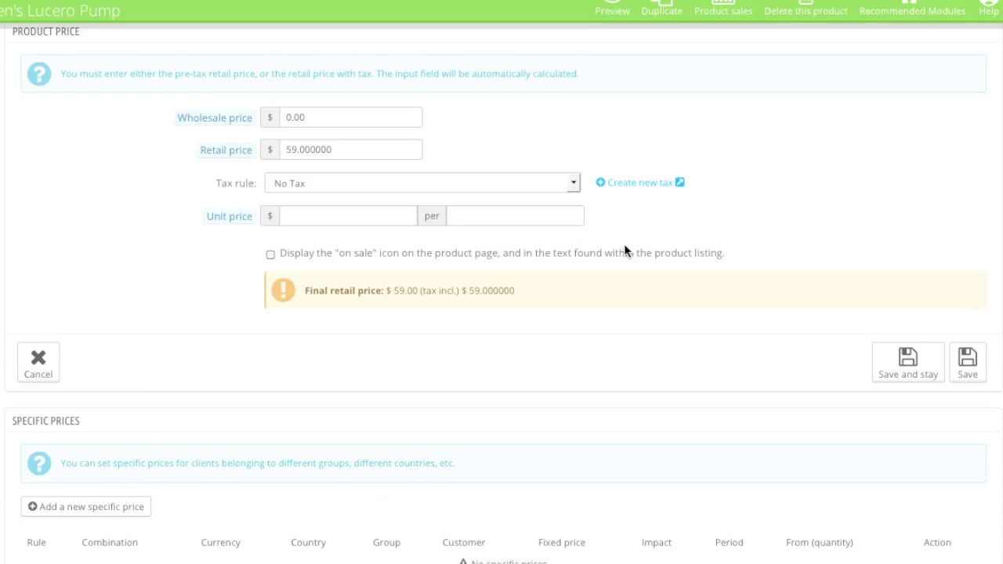
pyautogui.click(897, 356)
pyautogui.scroll(-4, 507, 301)
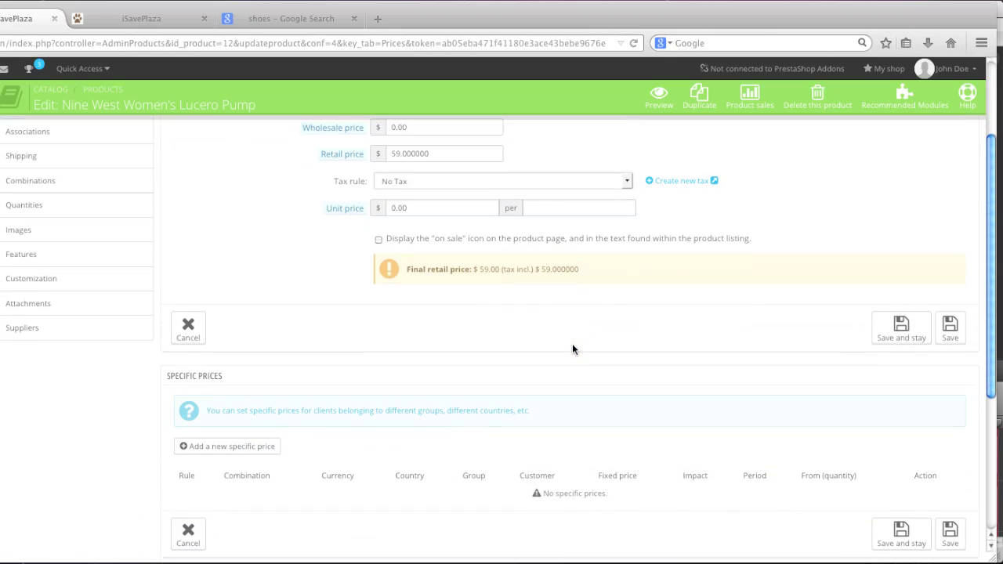
pyautogui.scroll(-1, 571, 348)
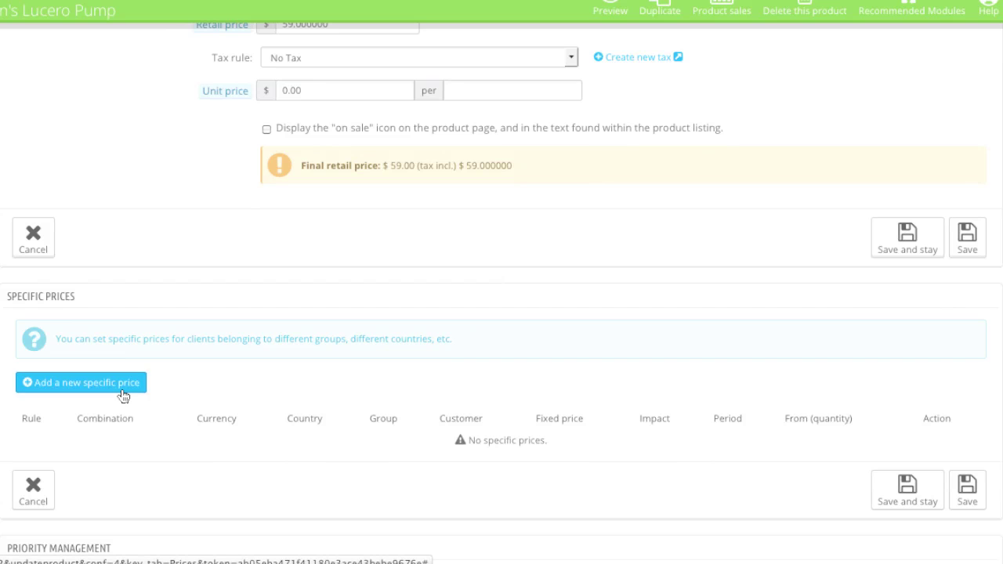
pyautogui.click(122, 391)
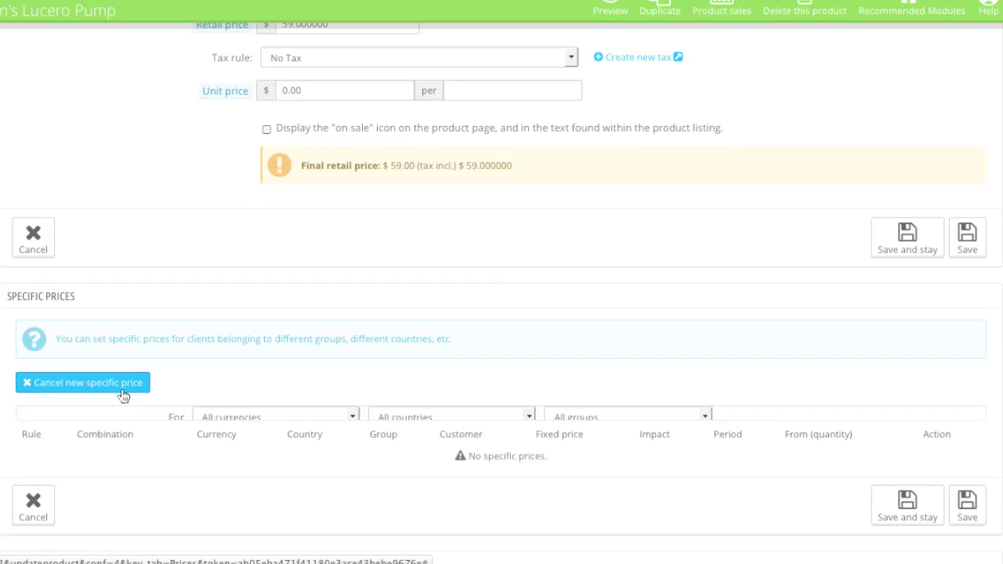
pyautogui.scroll(-1, 255, 397)
pyautogui.scroll(-1, 255, 399)
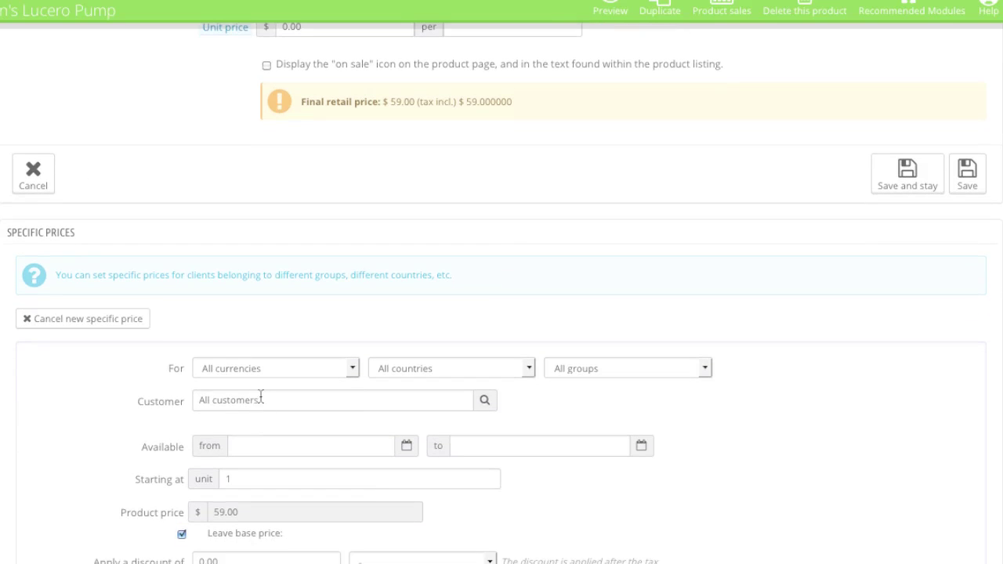
# - Examine the country and customer group choices for the new specific price, keeping all currencies, countries and groups
pyautogui.click(318, 365)
pyautogui.click(415, 369)
pyautogui.click(416, 367)
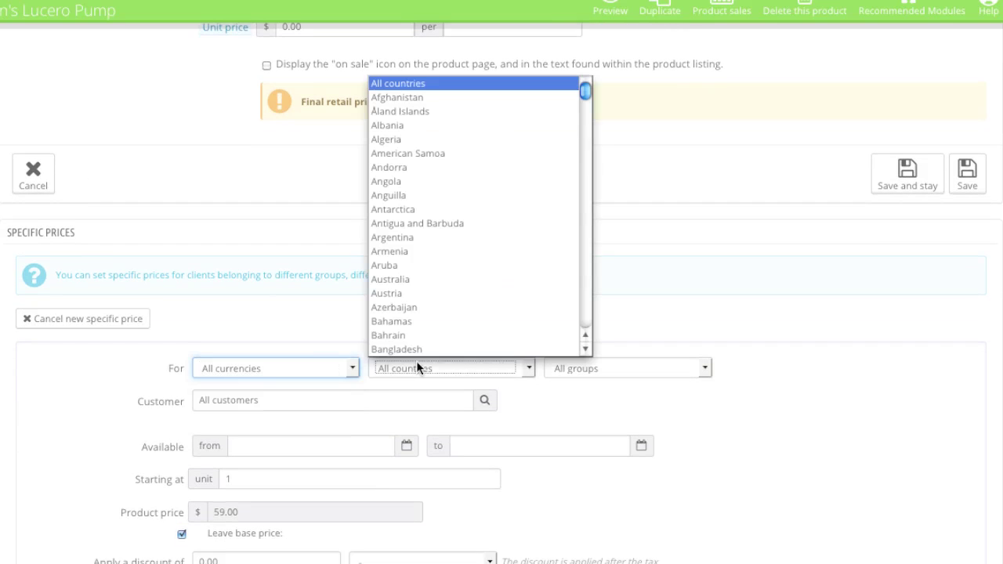
pyautogui.click(597, 377)
pyautogui.click(598, 377)
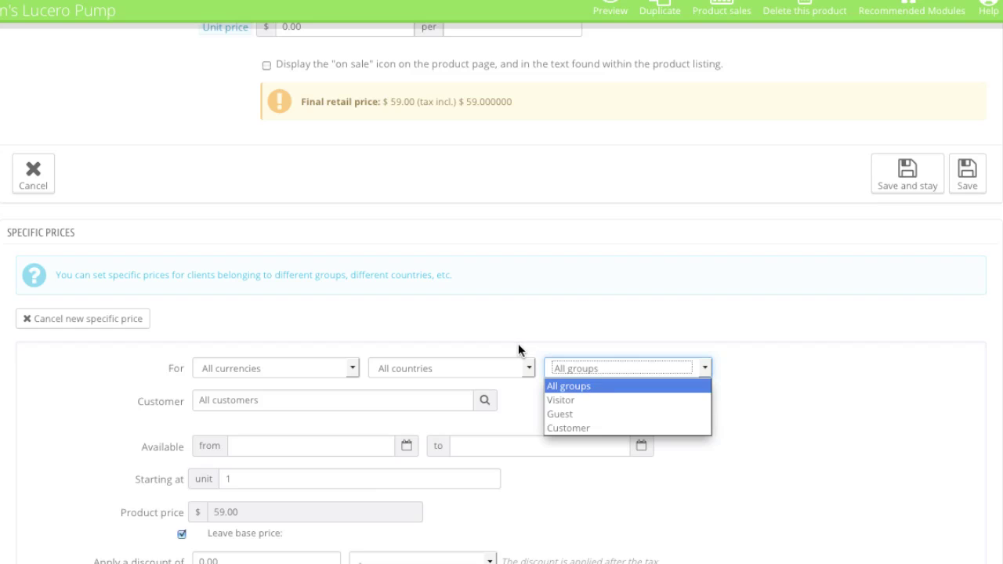
pyautogui.click(525, 365)
pyautogui.click(526, 370)
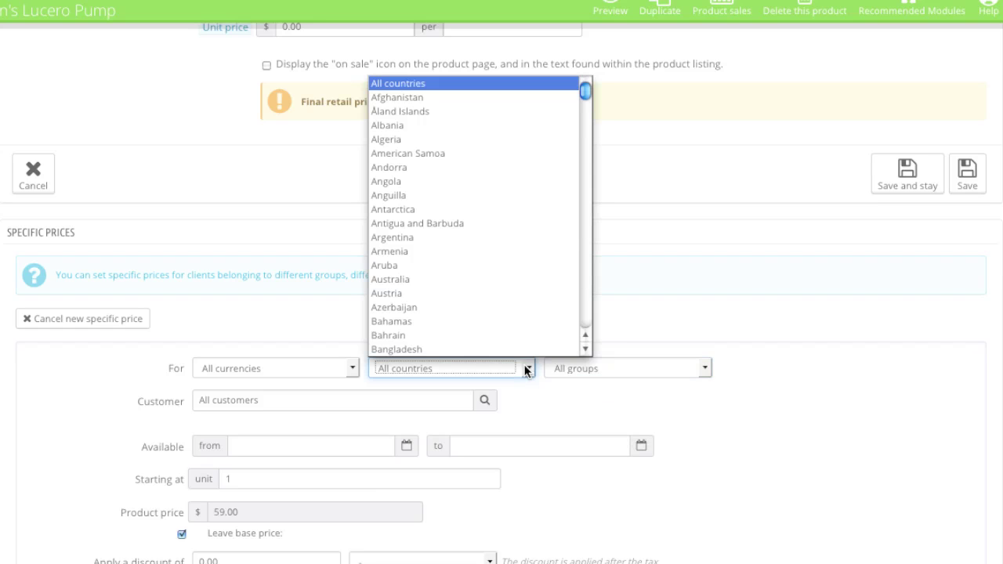
pyautogui.click(624, 370)
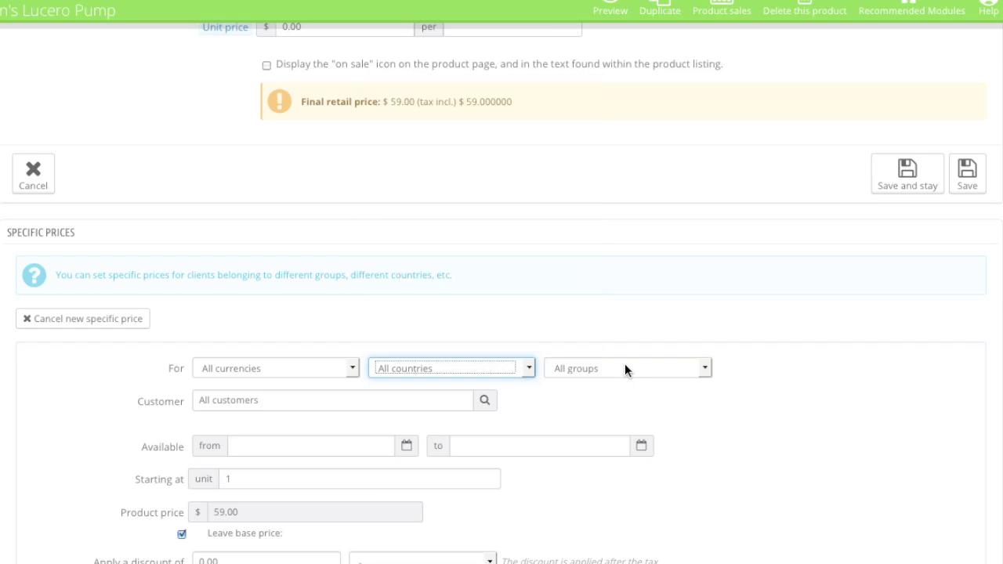
pyautogui.click(578, 370)
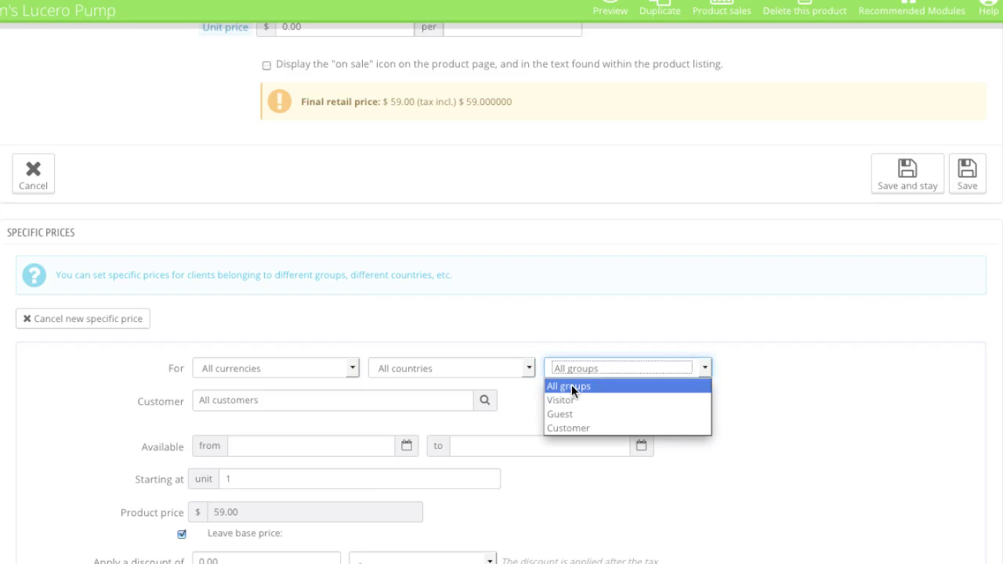
pyautogui.click(579, 428)
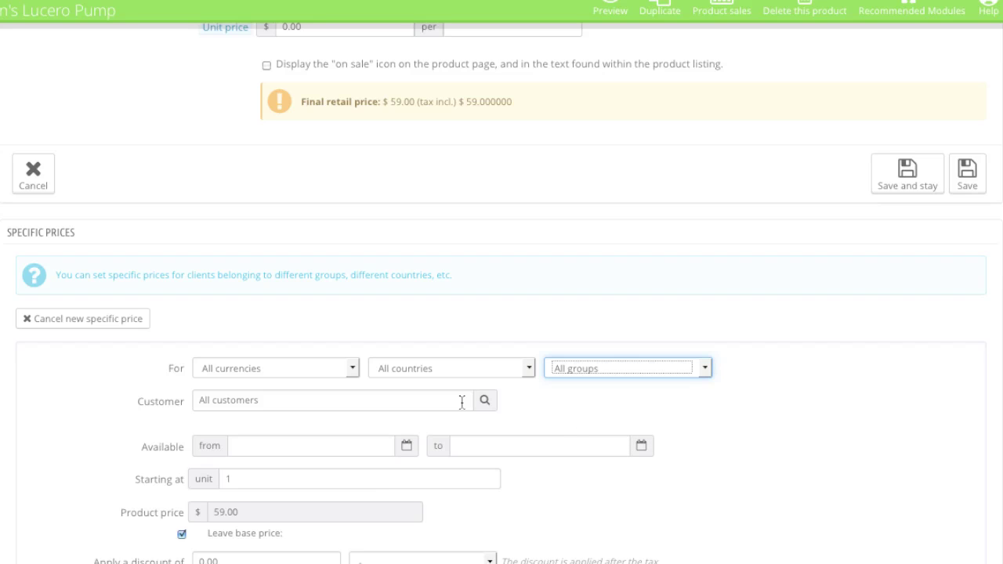
# - Try searching for a customer by first name for the specific price, and clear the search to restore all customers
pyautogui.scroll(-1, 438, 391)
pyautogui.click(301, 333)
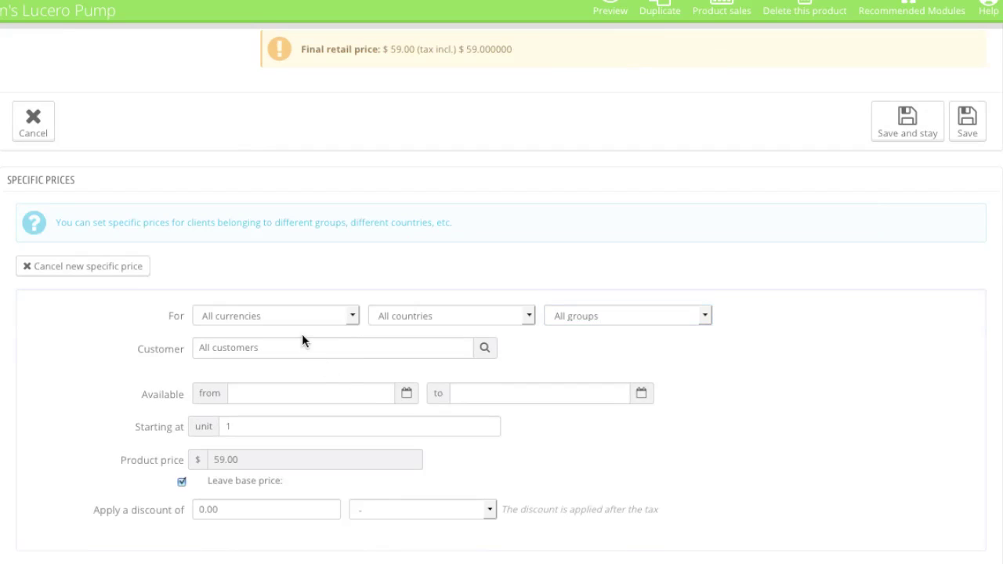
pyautogui.click(303, 345)
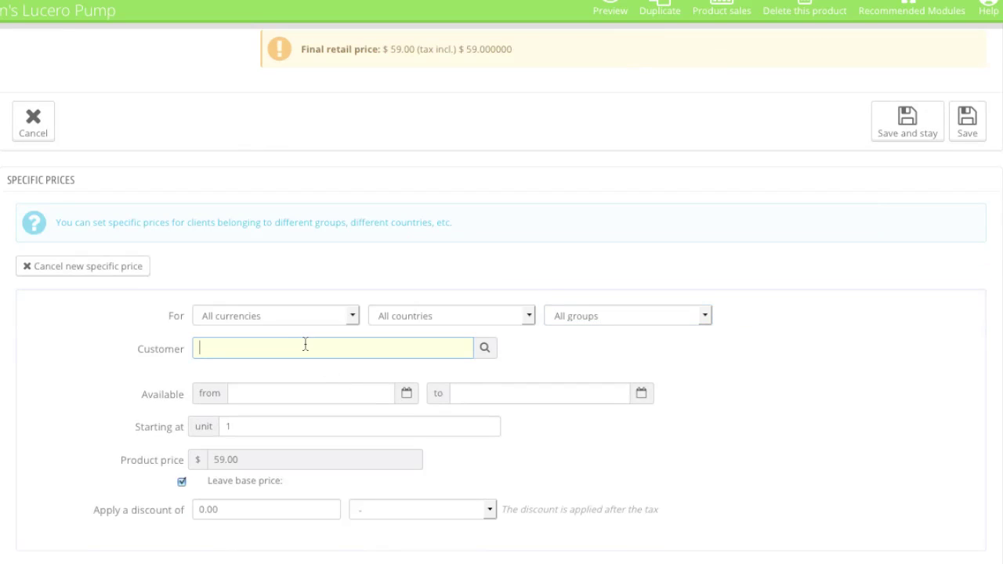
pyautogui.write('d')
pyautogui.press('BackSpace')
pyautogui.click(163, 335)
pyautogui.click(201, 342)
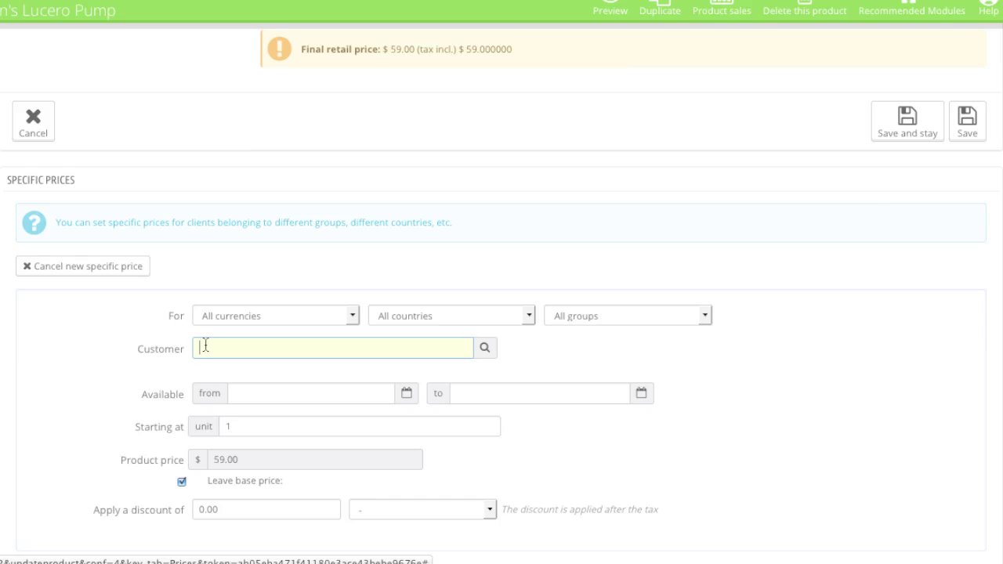
pyautogui.write('john')
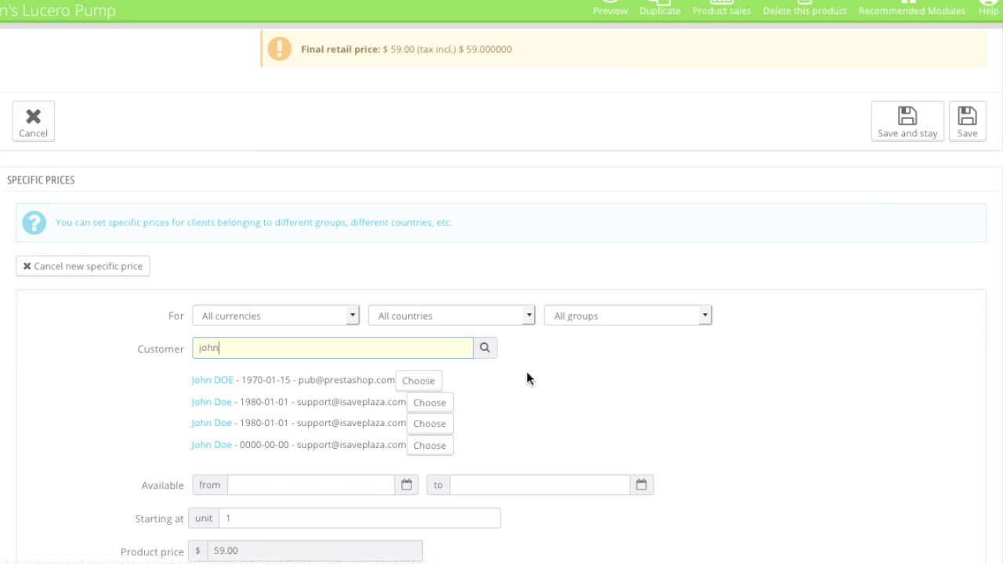
pyautogui.doubleClick(376, 353)
pyautogui.press('BackSpace')
pyautogui.click(495, 374)
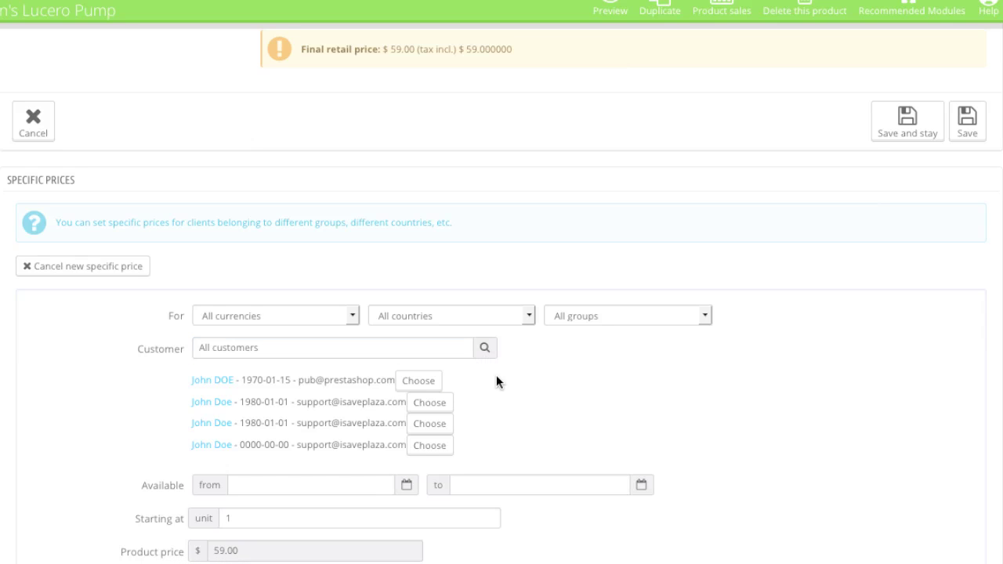
pyautogui.scroll(-3, 495, 375)
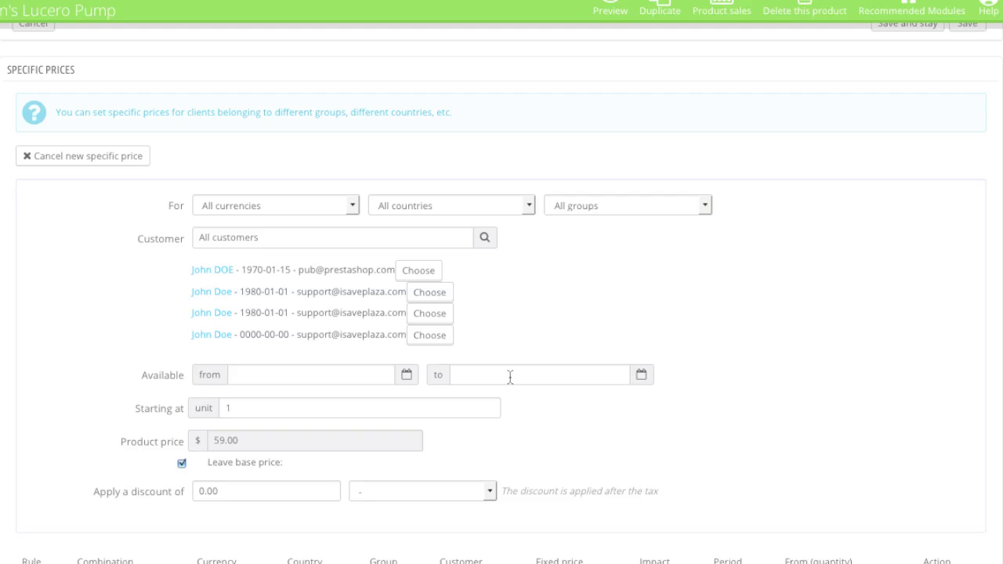
pyautogui.scroll(-1, 311, 403)
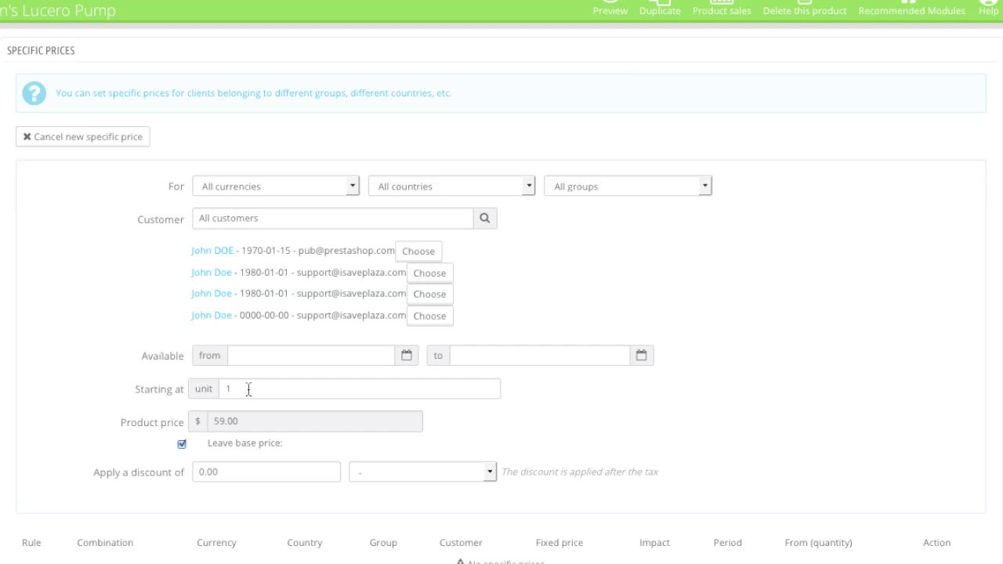
# - Try releasing the base price of the new specific price, and restore it
pyautogui.scroll(-2, 267, 390)
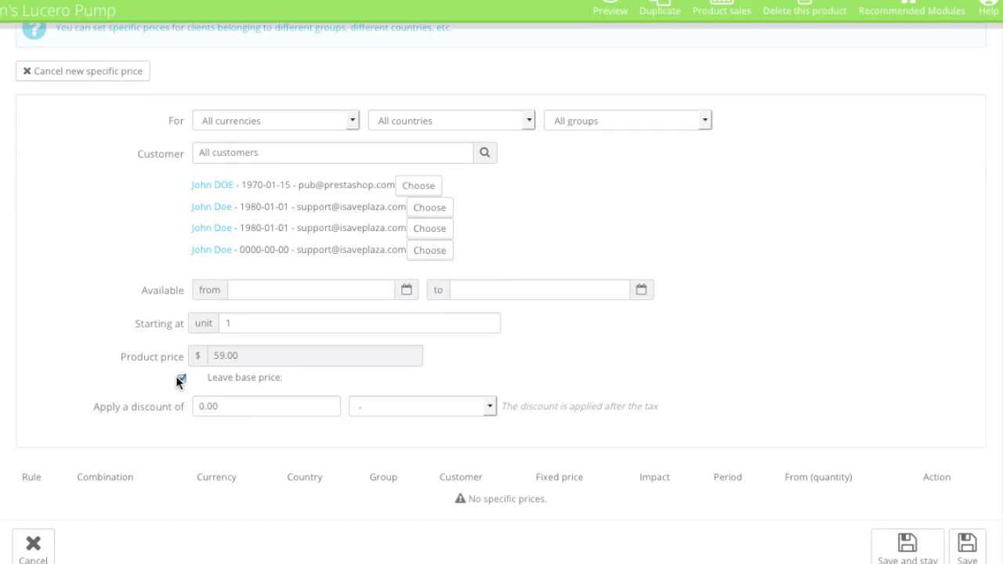
pyautogui.click(179, 379)
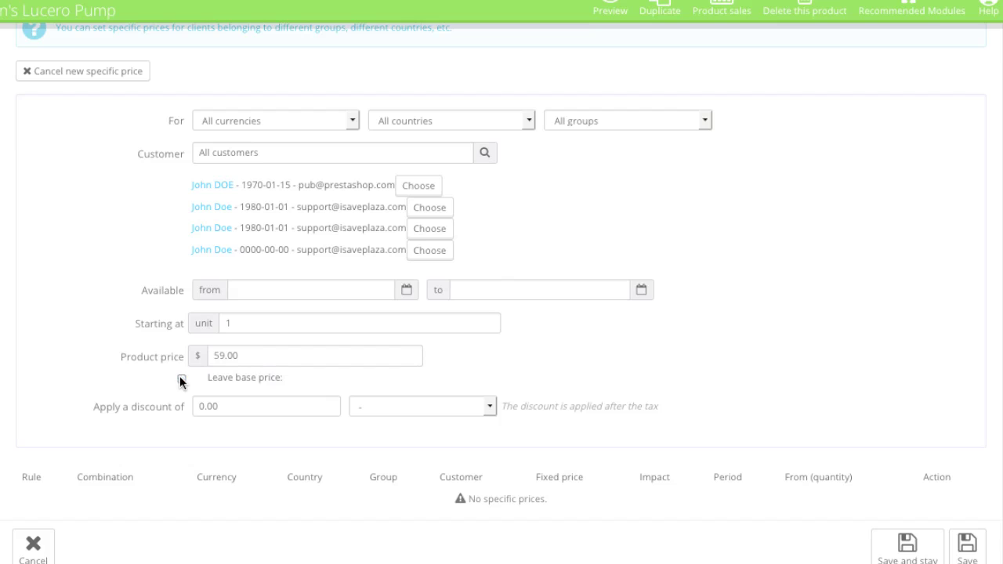
pyautogui.click(181, 379)
# - Try a discount of 1.00 percent on the new specific price
pyautogui.scroll(-2, 141, 409)
pyautogui.click(238, 356)
pyautogui.write('1')
pyautogui.click(436, 352)
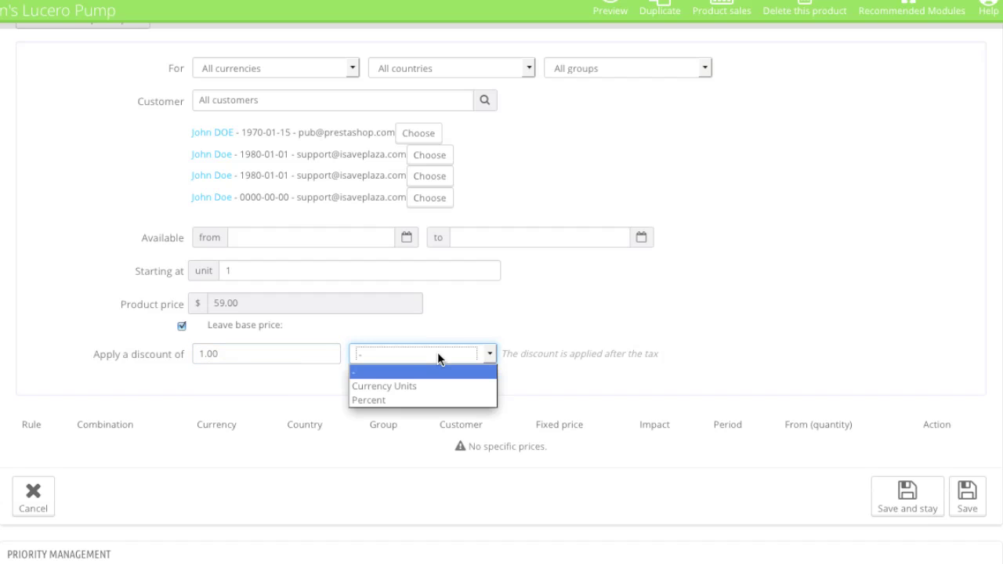
pyautogui.click(420, 399)
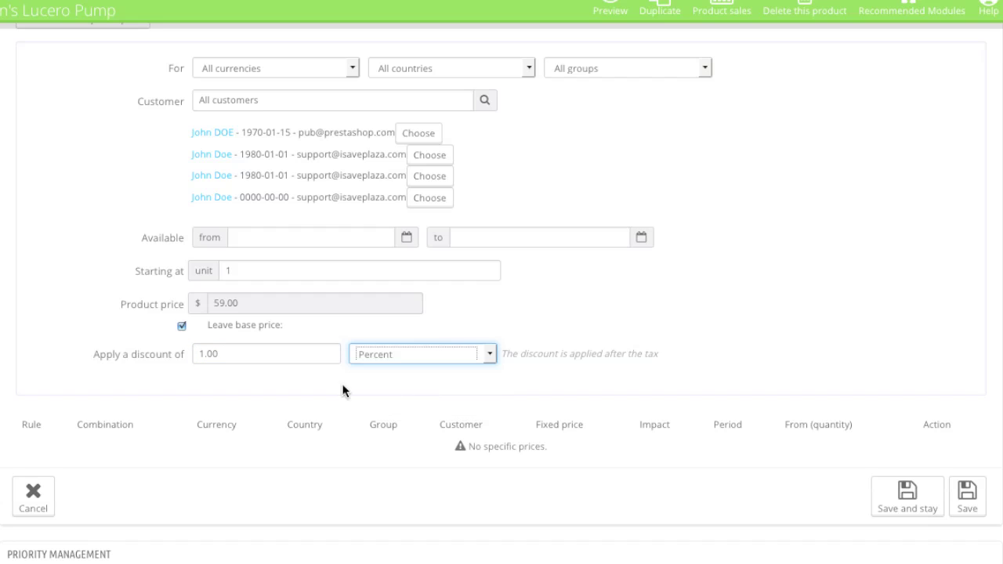
# - Try raising the specific price's percent discount to 25.00
pyautogui.click(200, 354)
pyautogui.moveTo(203, 354); pyautogui.dragTo(199, 354)
pyautogui.write('25')
pyautogui.click(459, 312)
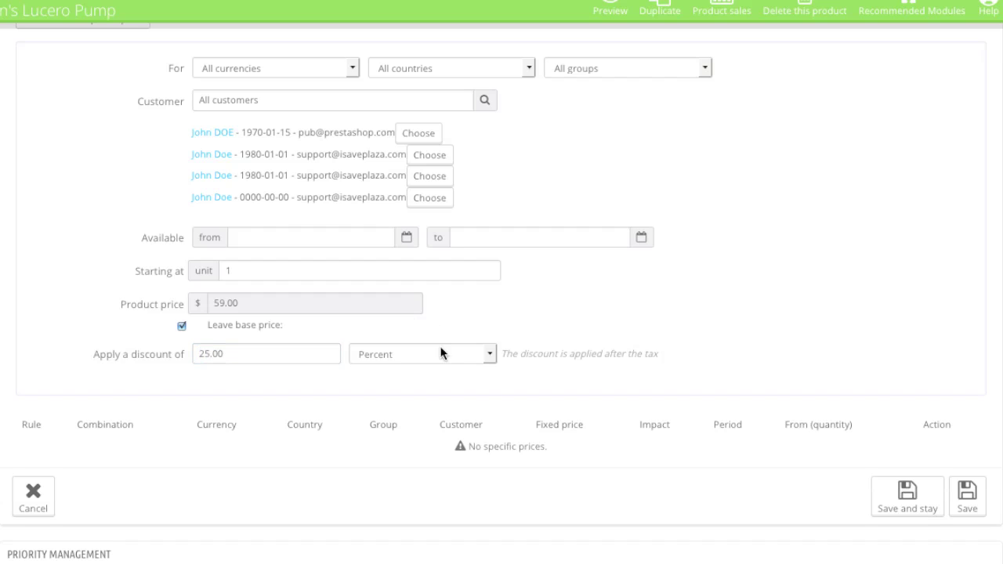
# - Clear the discount type and cancel the new specific price
pyautogui.click(458, 354)
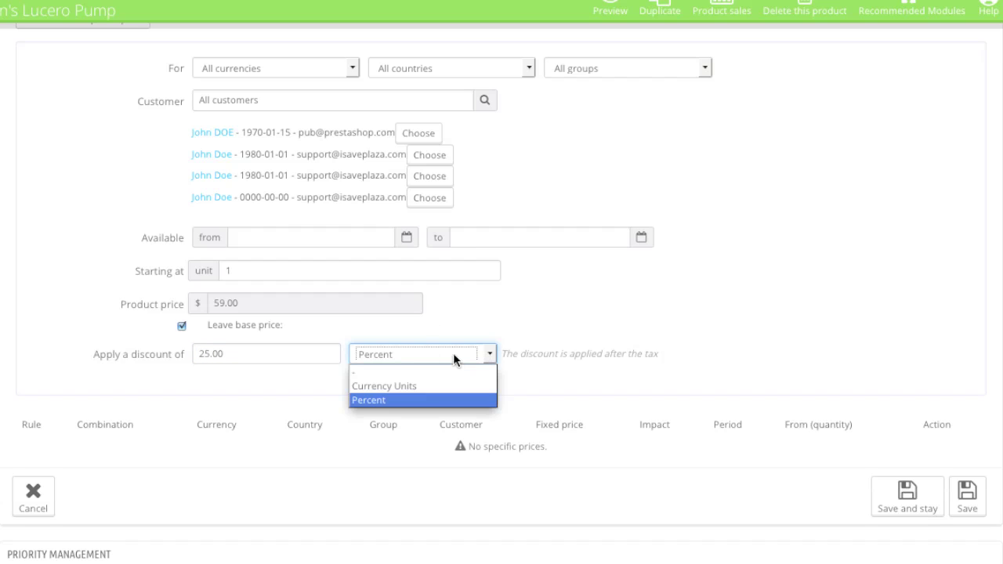
pyautogui.click(408, 373)
pyautogui.scroll(4, 439, 354)
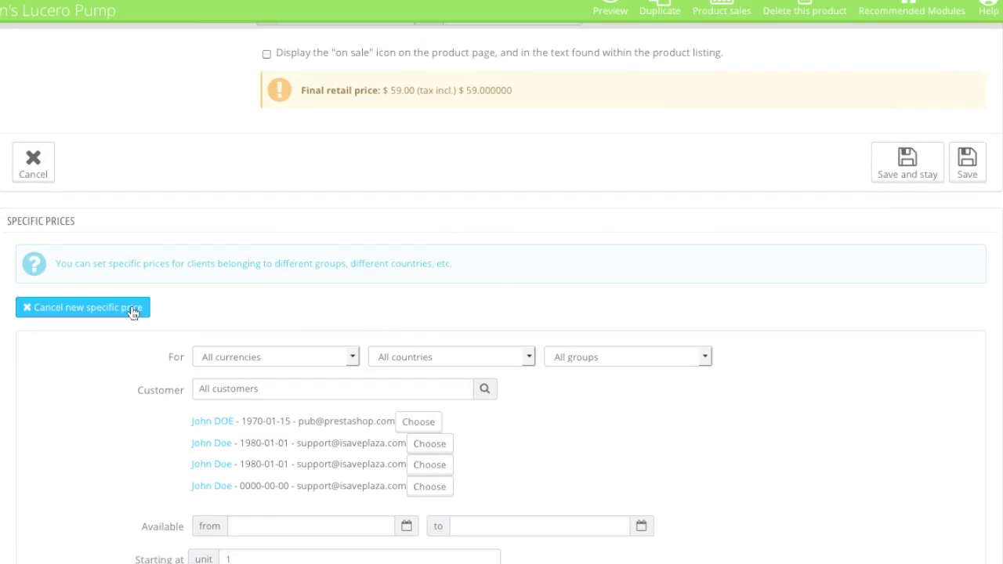
pyautogui.click(133, 311)
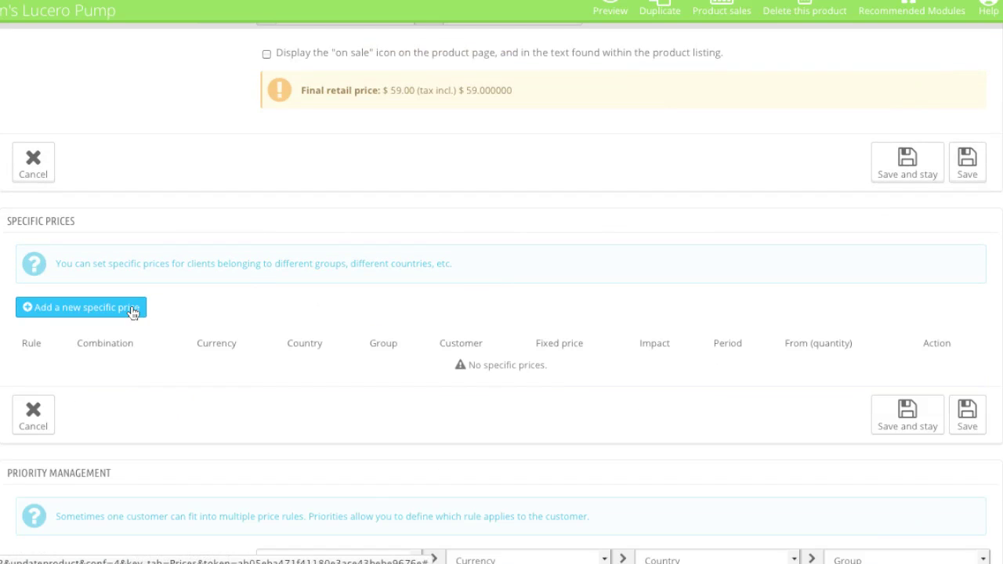
# - Open the product's SEO settings and check the languages available for the meta title
pyautogui.scroll(-2, 323, 359)
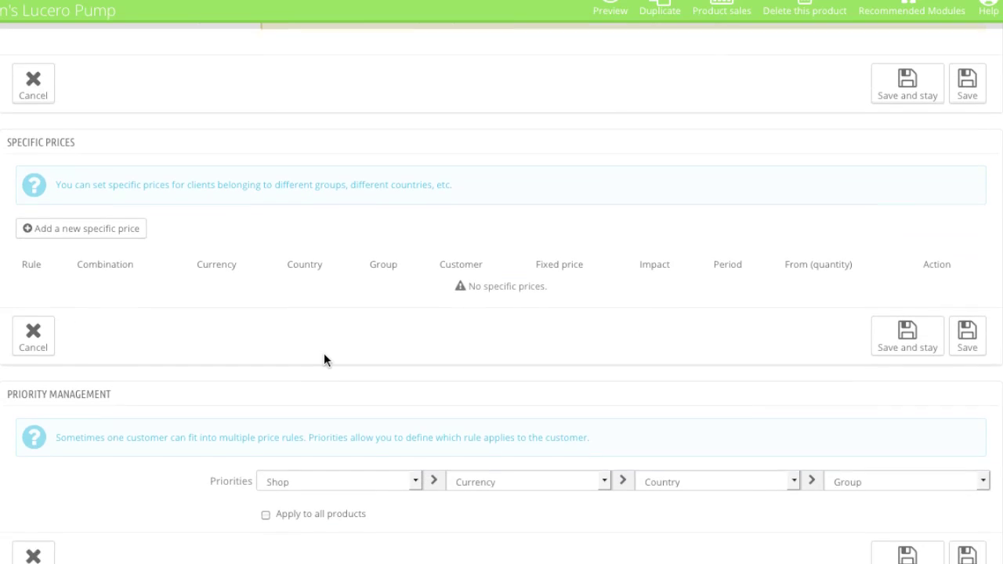
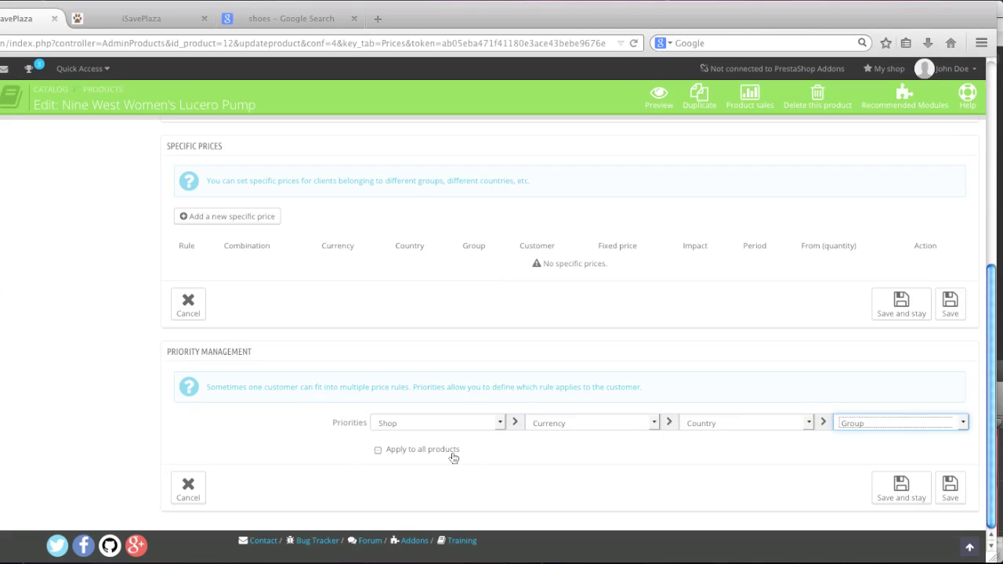
pyautogui.scroll(3, 452, 455)
pyautogui.scroll(5, 452, 455)
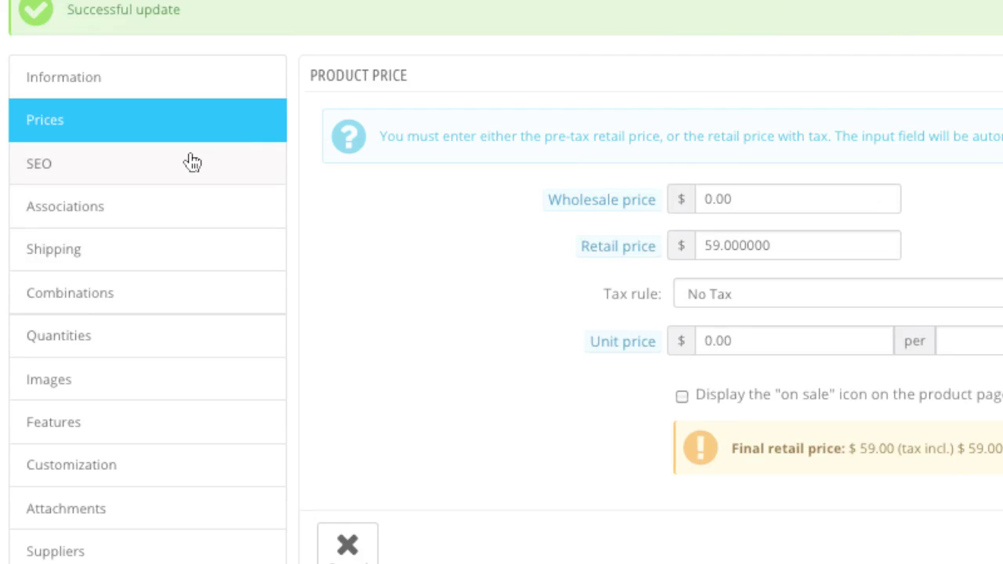
pyautogui.click(105, 233)
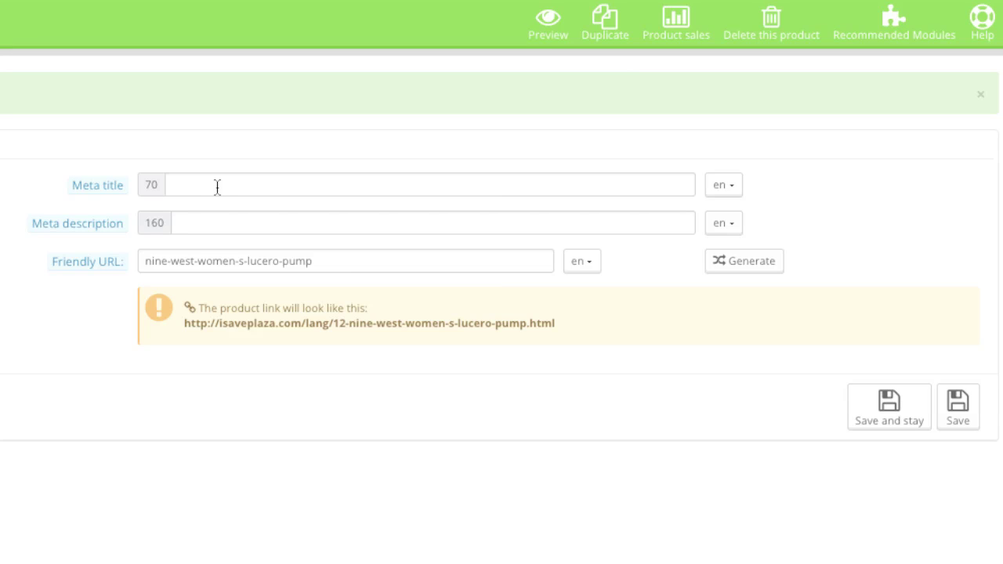
pyautogui.click(738, 185)
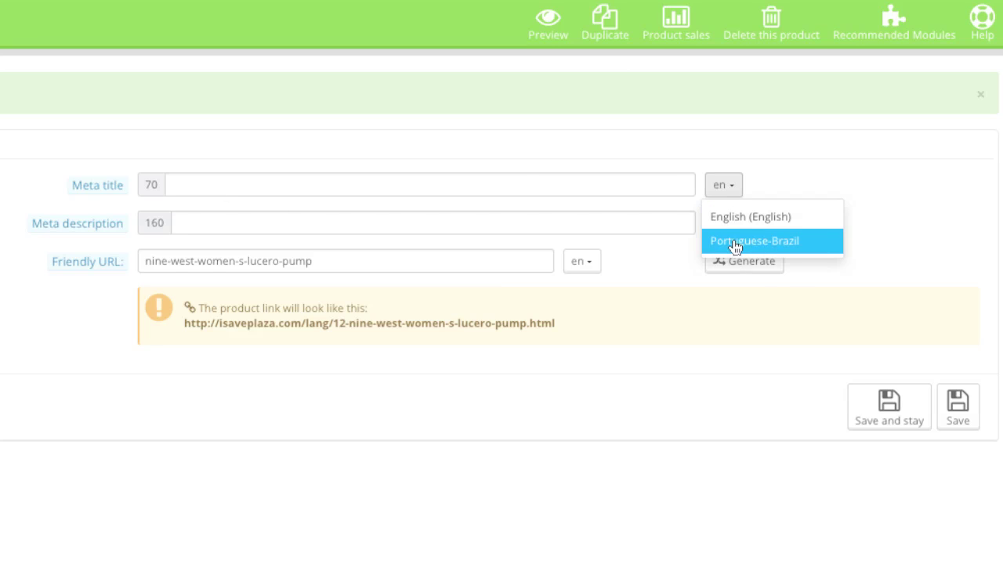
pyautogui.click(548, 203)
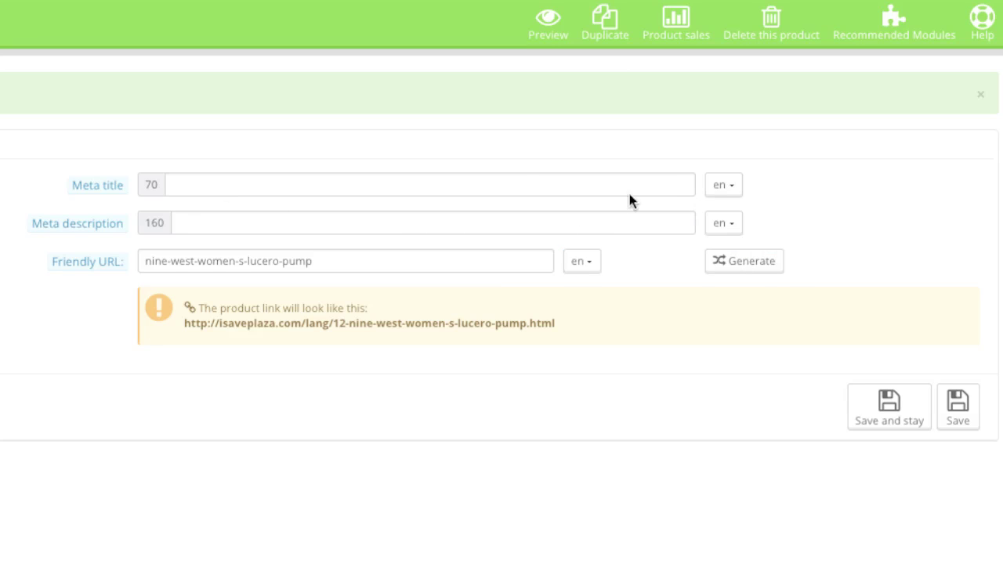
pyautogui.click(730, 188)
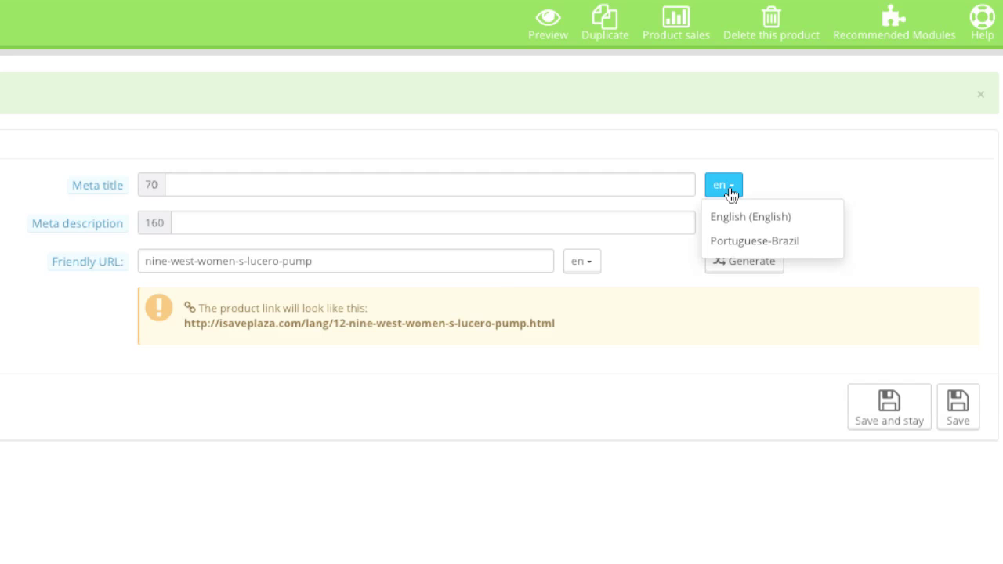
# - Copy the long Lucero pump description from "Lucero" through "V-cut" in the sample_items_desc document into the product's English meta description
pyautogui.click(237, 230)
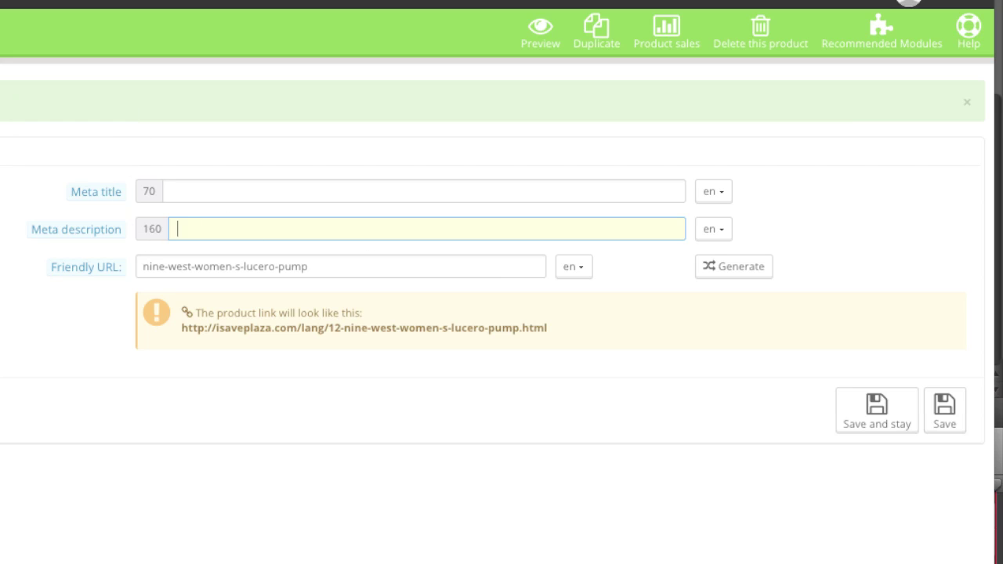
pyautogui.press('super+Tab')
pyautogui.moveTo(545, 384); pyautogui.dragTo(553, 415)
pyautogui.press('super+c')
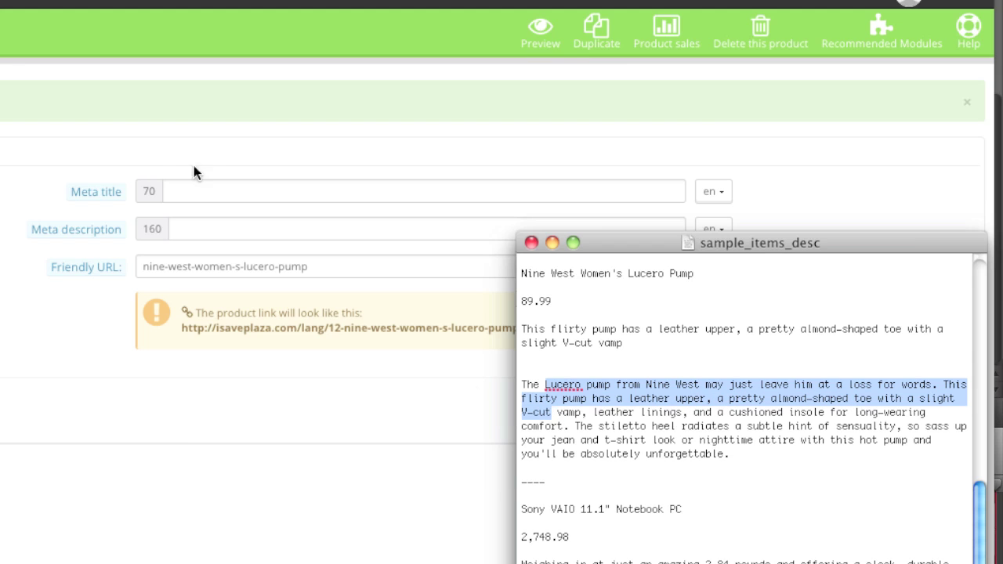
pyautogui.click(200, 227)
pyautogui.press('super+v')
# - Delete the phrase "may just leave him at a loss for words" from the meta description
pyautogui.moveTo(180, 233); pyautogui.dragTo(100, 226)
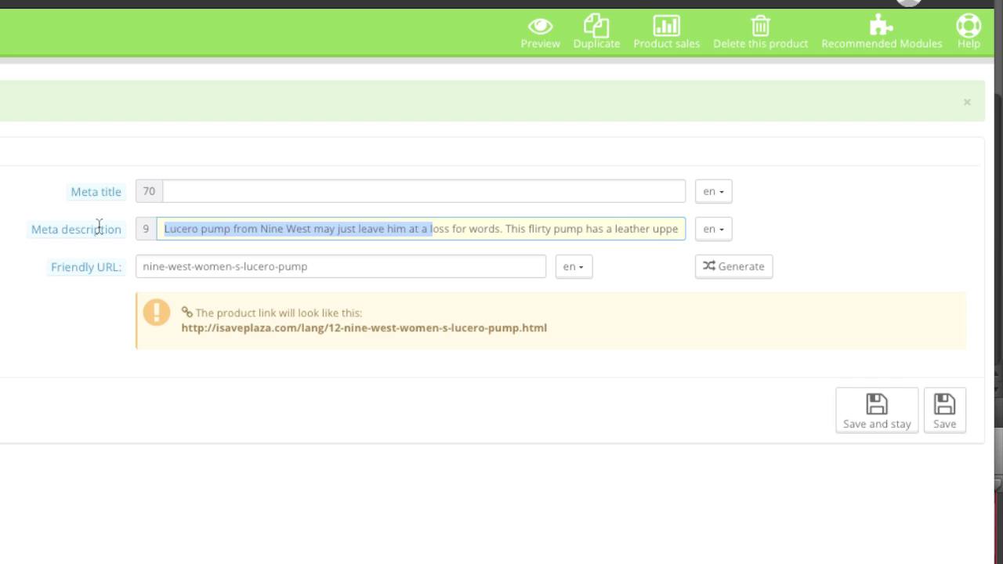
pyautogui.click(185, 240)
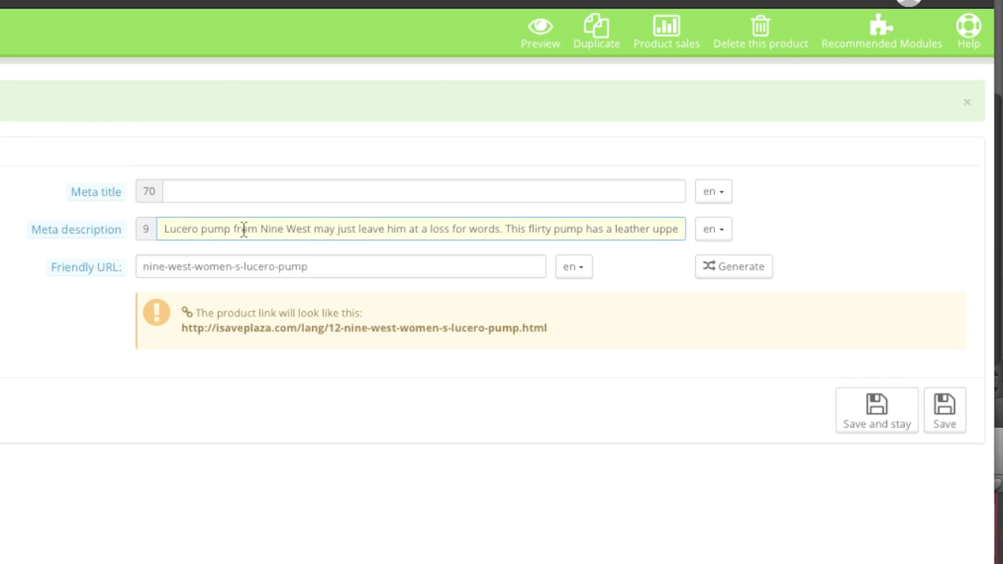
pyautogui.click(312, 228)
pyautogui.press('shift+super+Left')
pyautogui.keyDown('shift'); pyautogui.click(495, 228); pyautogui.keyUp('shift')
pyautogui.moveTo(496, 228); pyautogui.dragTo(501, 229)
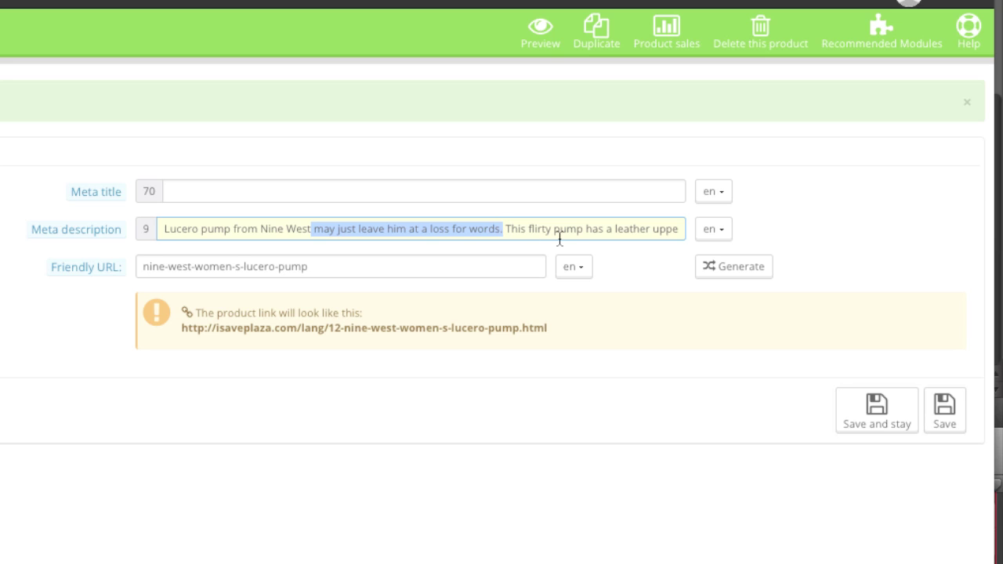
pyautogui.press('BackSpace')
# - End the meta description with a period after "V-cut", and save the SEO settings while keeping the product open
pyautogui.moveTo(423, 228); pyautogui.dragTo(687, 229)
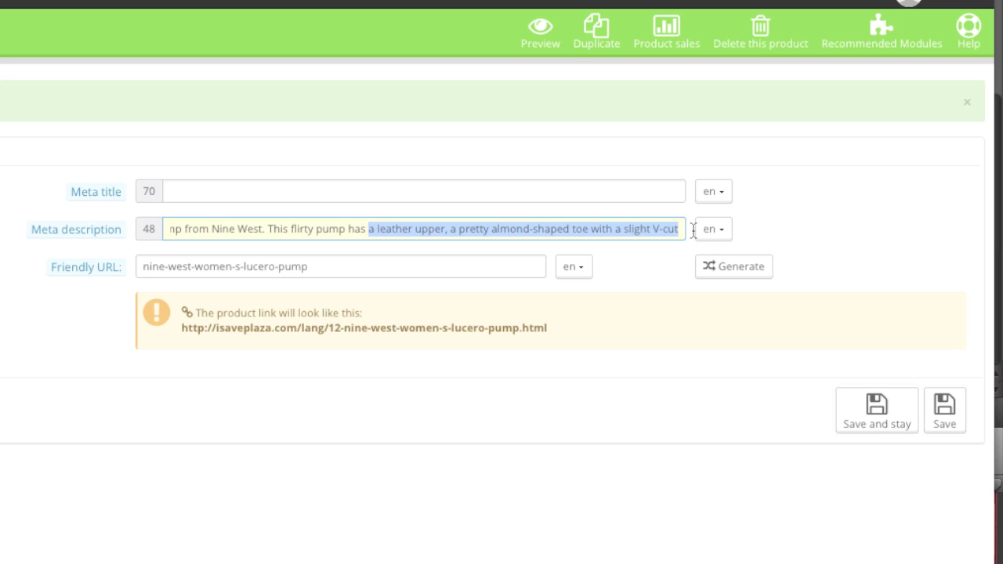
pyautogui.click(731, 251)
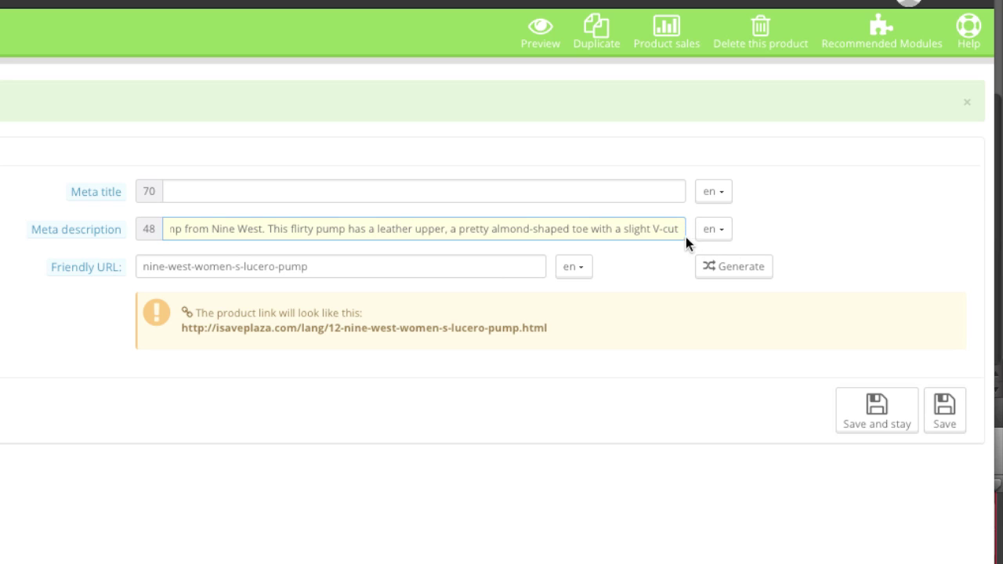
pyautogui.write('.')
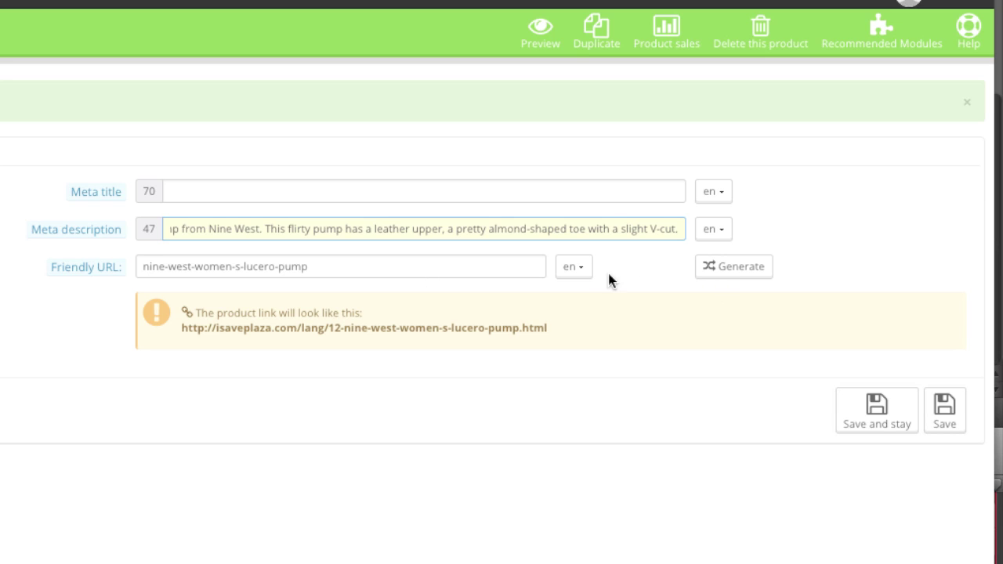
pyautogui.click(574, 274)
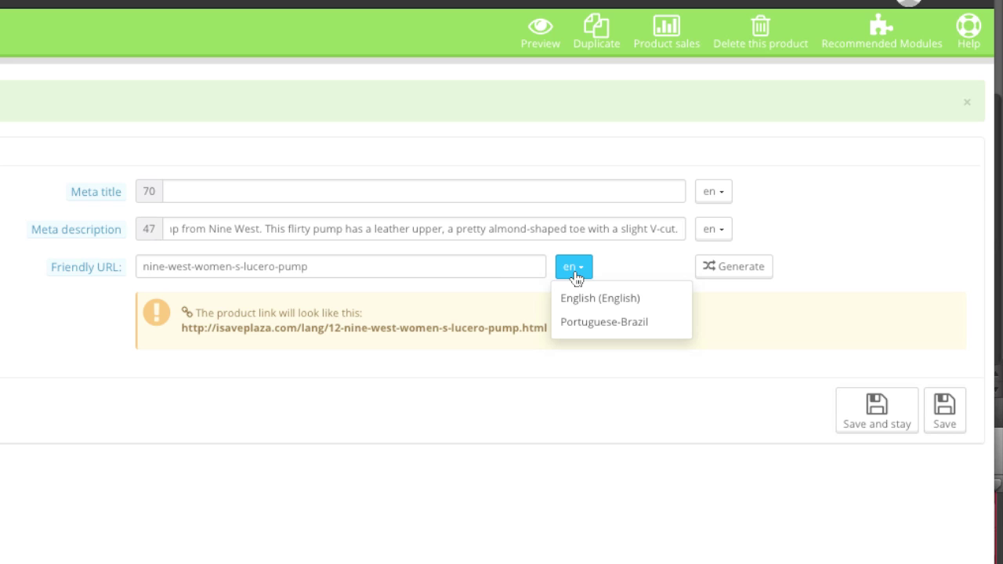
pyautogui.click(620, 271)
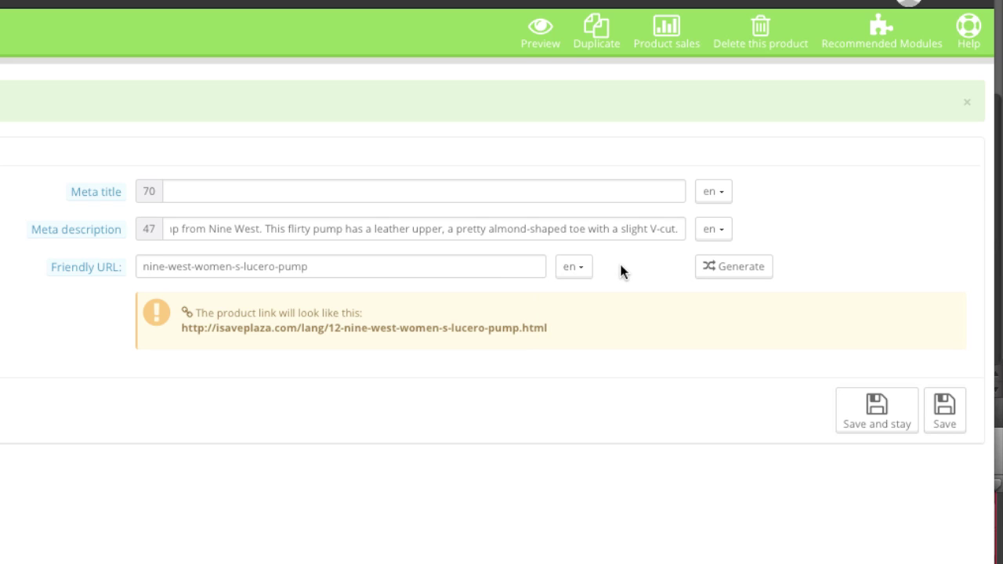
pyautogui.click(851, 426)
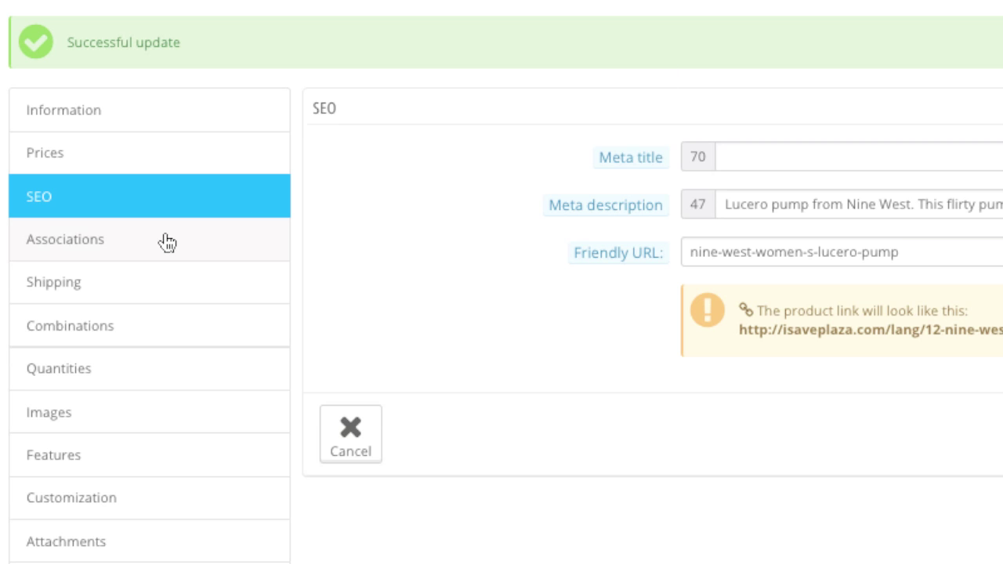
# - Add the product to the Women category in its associations, and make Women the default category
pyautogui.click(167, 243)
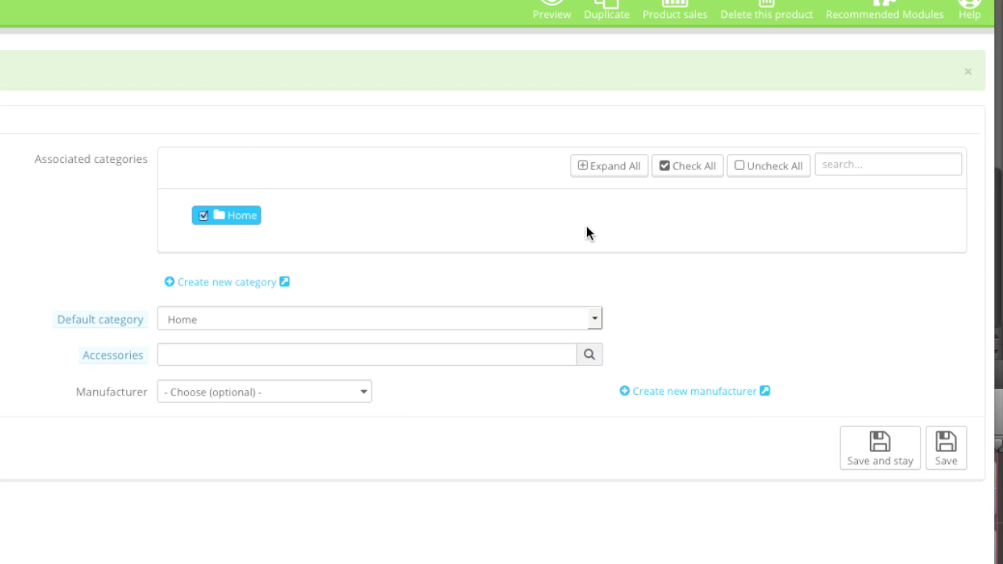
pyautogui.click(618, 171)
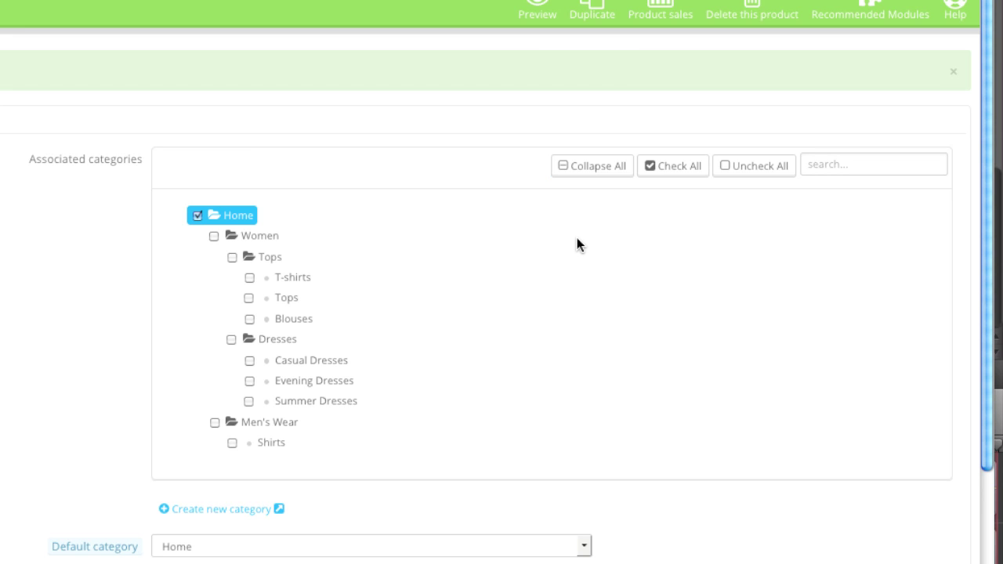
pyautogui.click(214, 236)
pyautogui.scroll(-3, 406, 305)
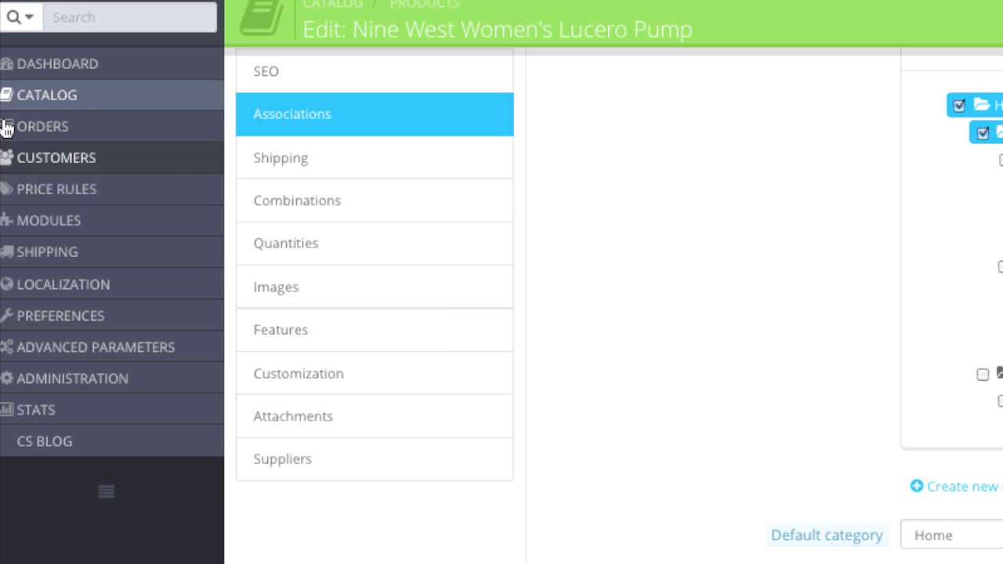
pyautogui.moveTo(112, 97)
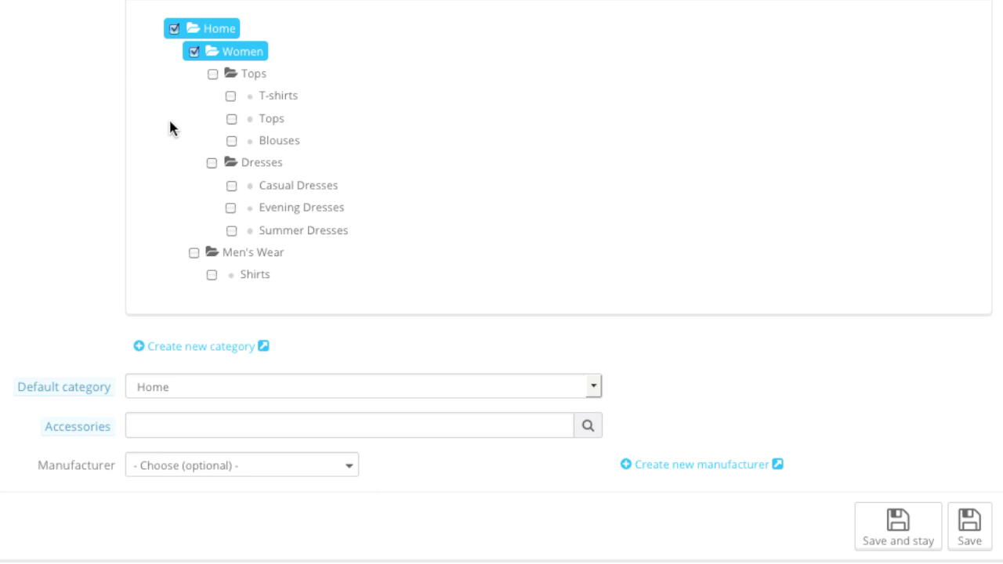
pyautogui.click(589, 388)
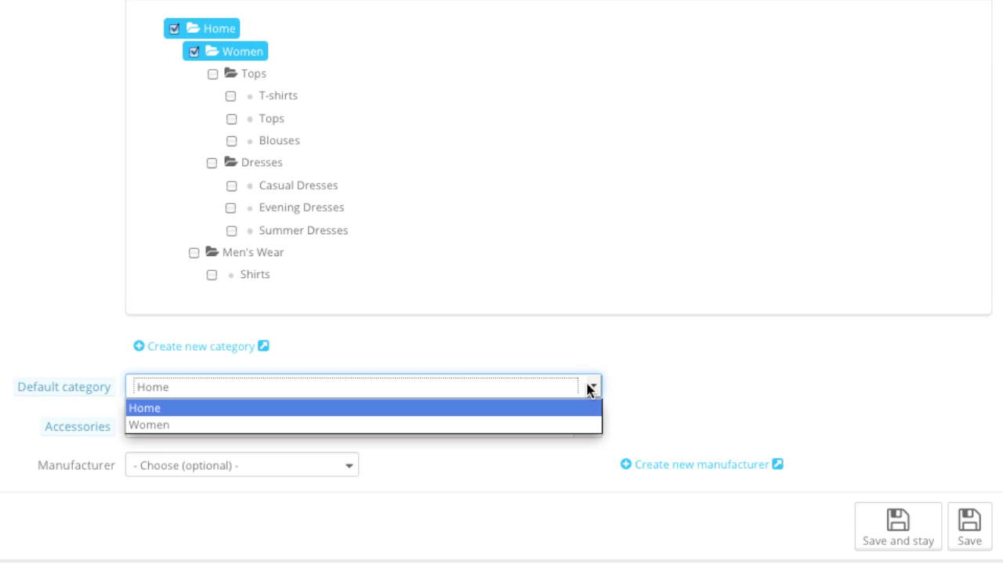
pyautogui.click(566, 423)
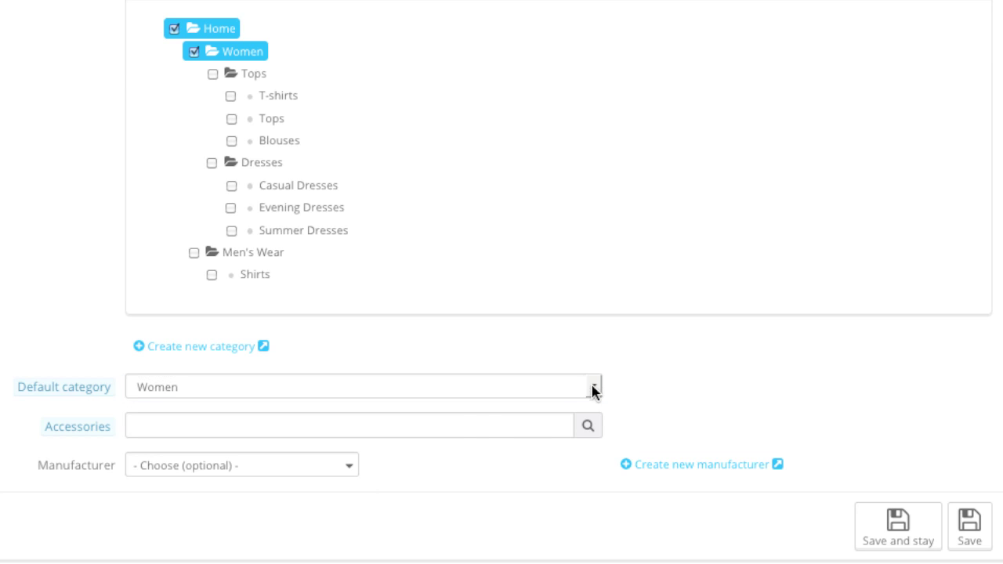
# - Search the accessories for "dress" and add Printed Dress (ref: demo_3) as an accessory
pyautogui.click(474, 427)
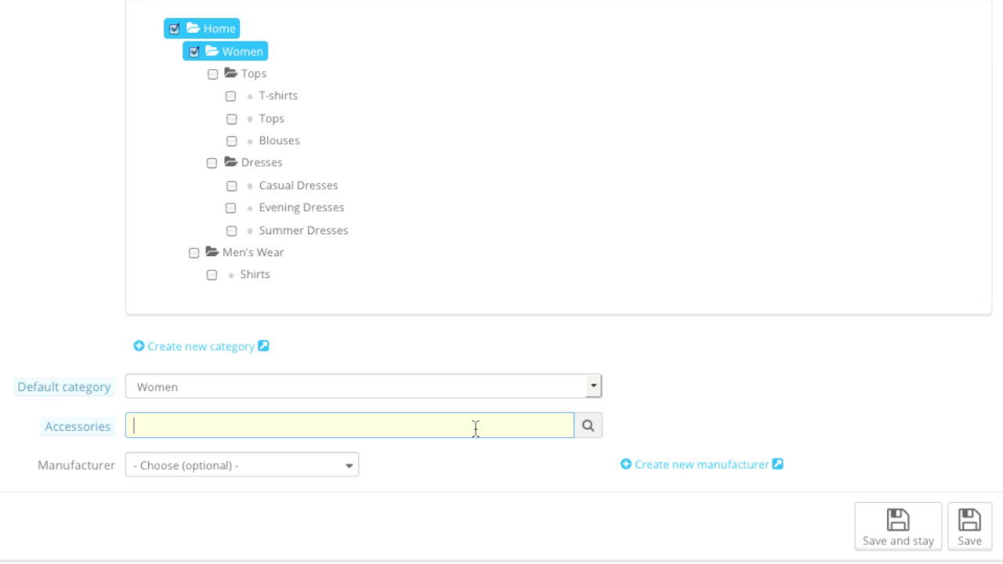
pyautogui.write('dressed Dress (ref: demo_3')
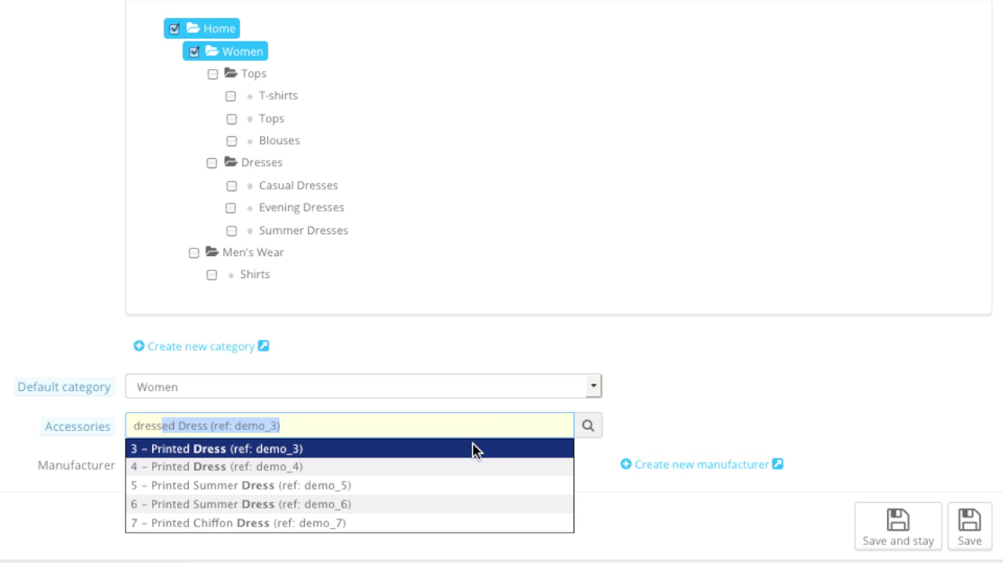
pyautogui.click(473, 446)
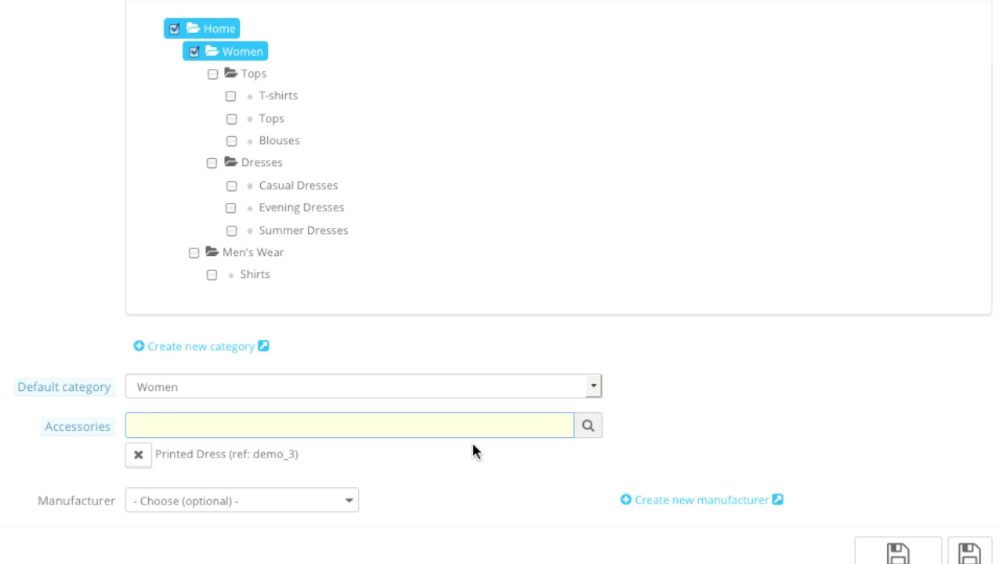
# - Search the accessories for "dress" and add Printed Summer Dress (ref: demo_5) as a second accessory
pyautogui.write('dressed Dress (ref: demo_4')
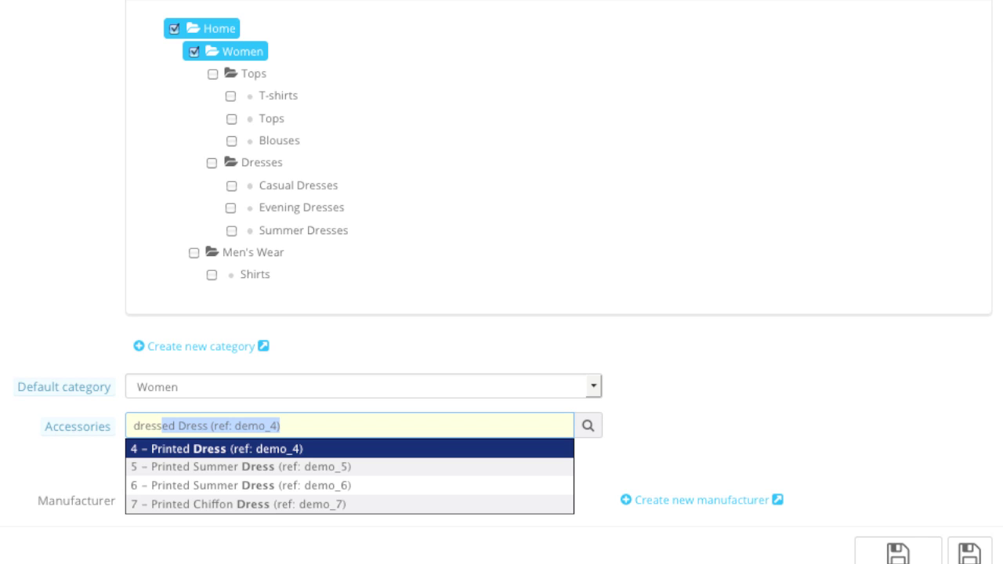
pyautogui.click(349, 469)
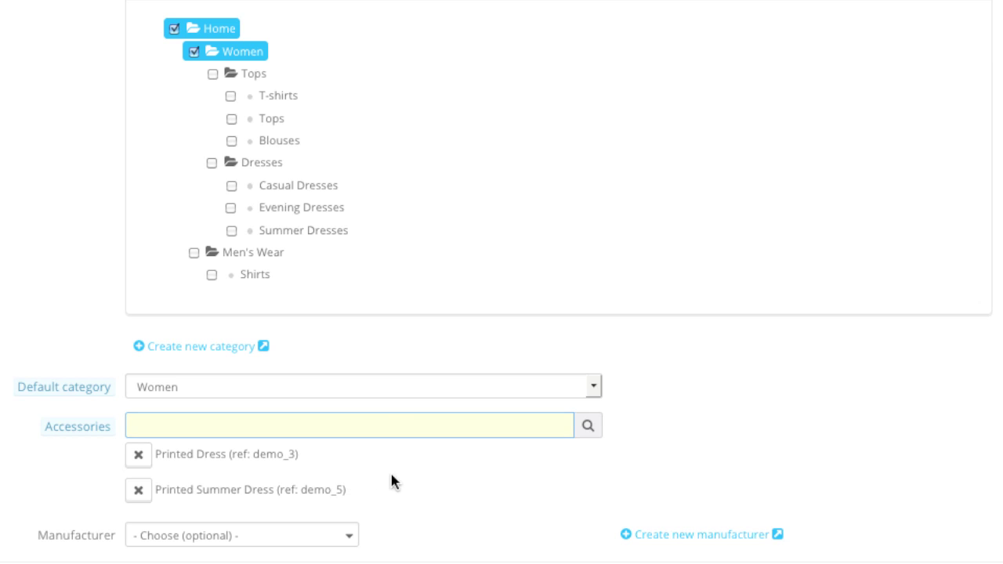
# - Set the product's manufacturer to Fashion Manufacturer, and save the associations while keeping the product open
pyautogui.scroll(-1, 403, 468)
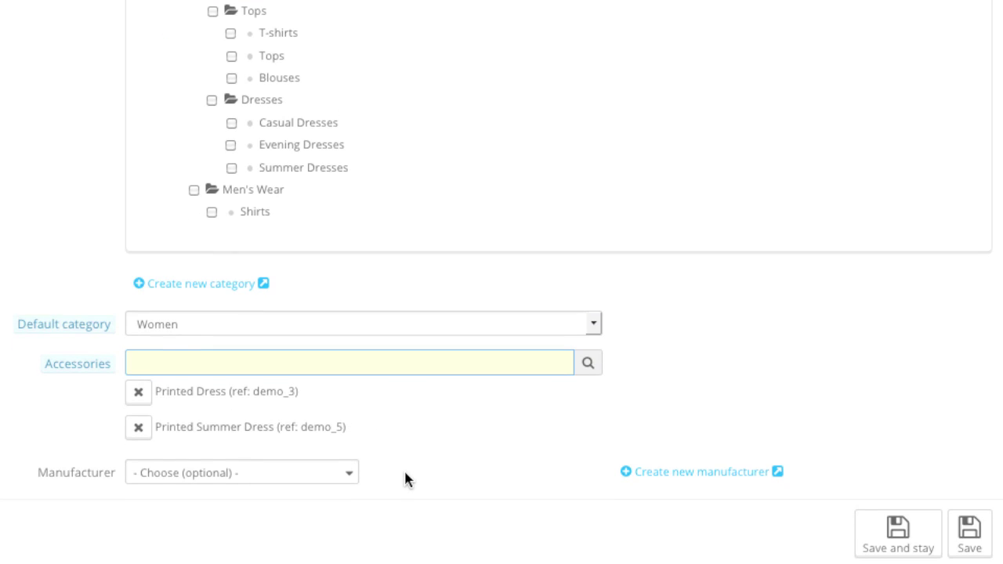
pyautogui.click(257, 470)
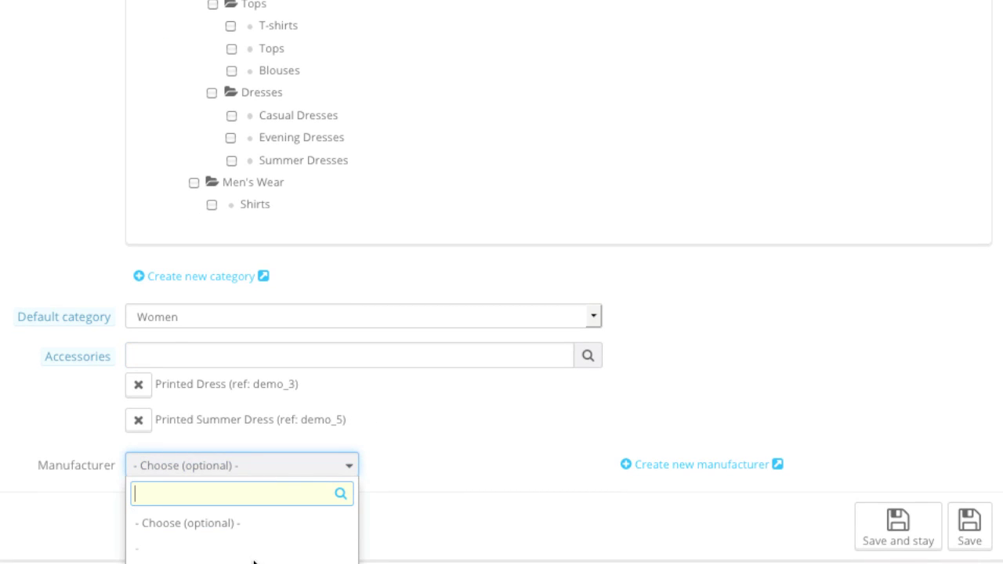
pyautogui.click(290, 559)
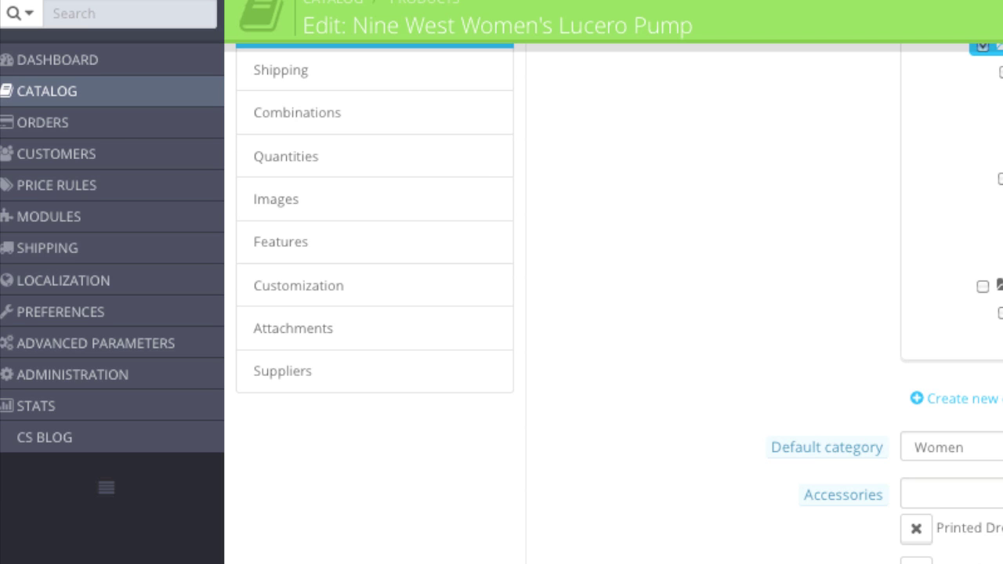
pyautogui.moveTo(135, 107)
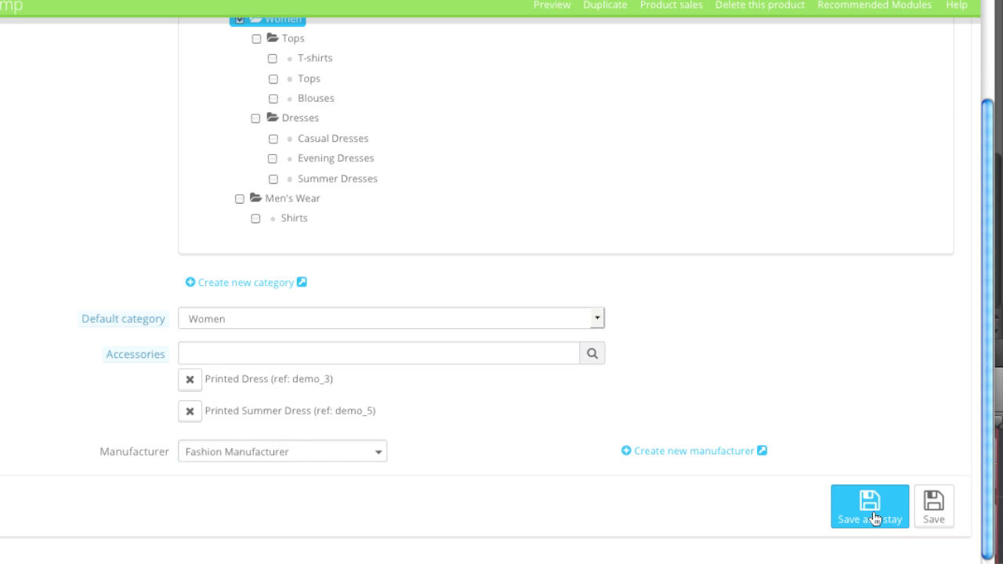
pyautogui.click(875, 519)
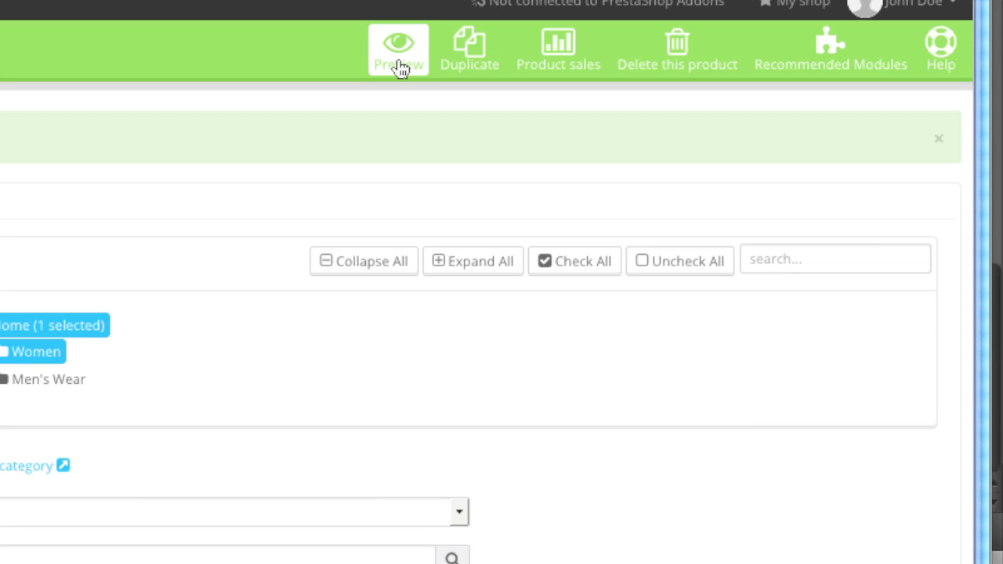
# - Preview the product's store page, examine its details and accessories section, and close the preview
pyautogui.click(661, 110)
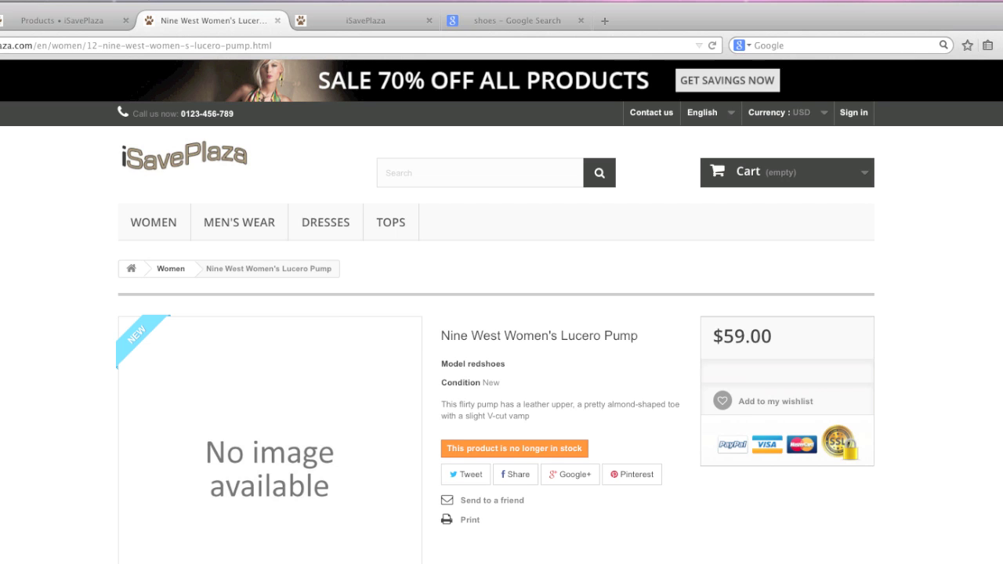
pyautogui.scroll(-15, 609, 249)
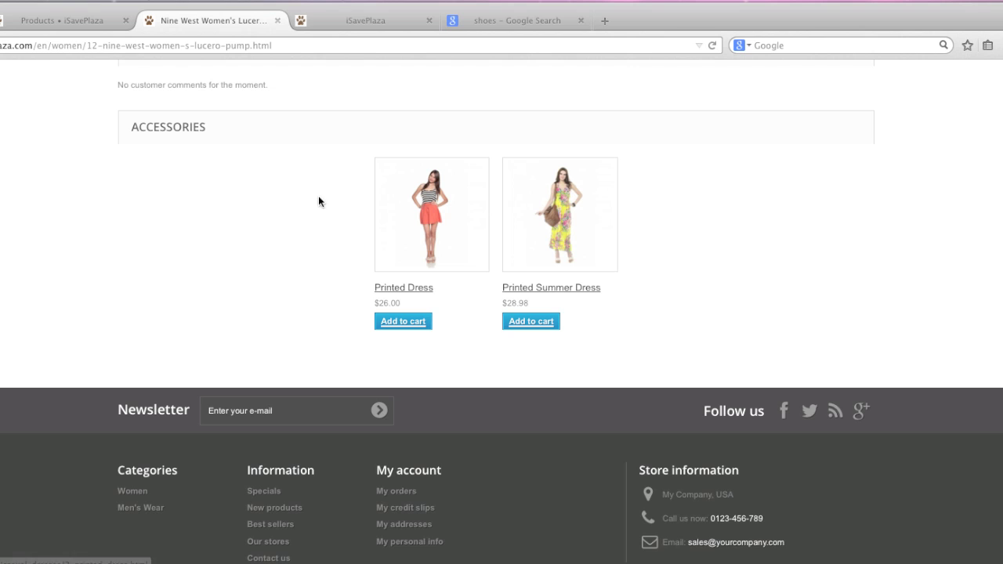
pyautogui.scroll(3, 423, 289)
pyautogui.scroll(10, 426, 291)
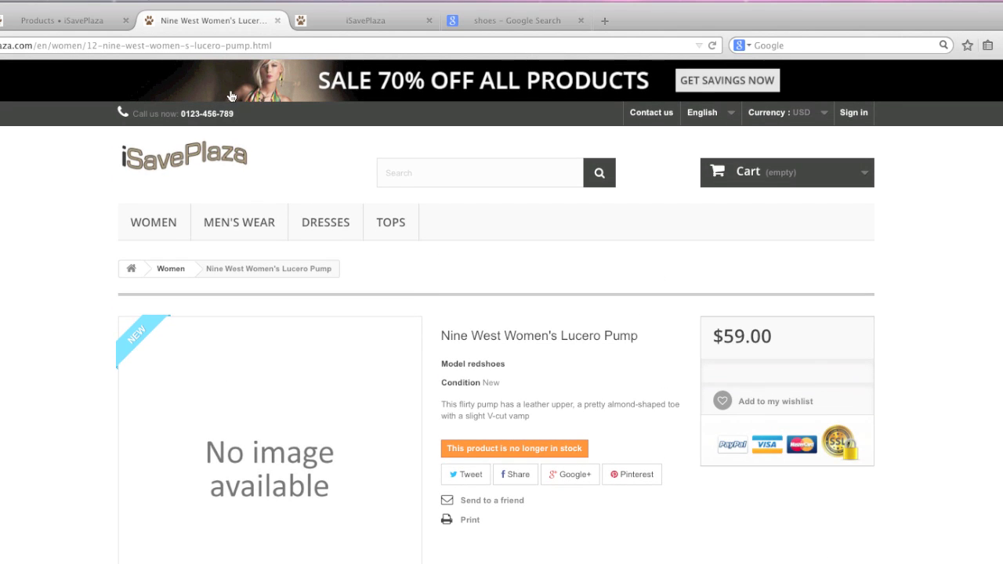
pyautogui.click(277, 23)
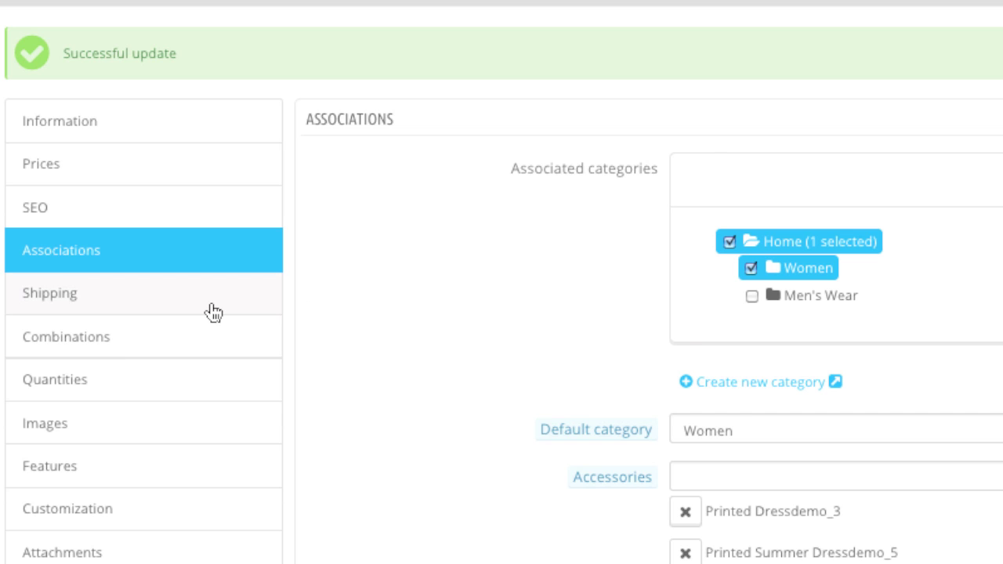
# - Open the product's shipping settings, and check the store's local units on the Localization page in a separate browser tab
pyautogui.click(213, 312)
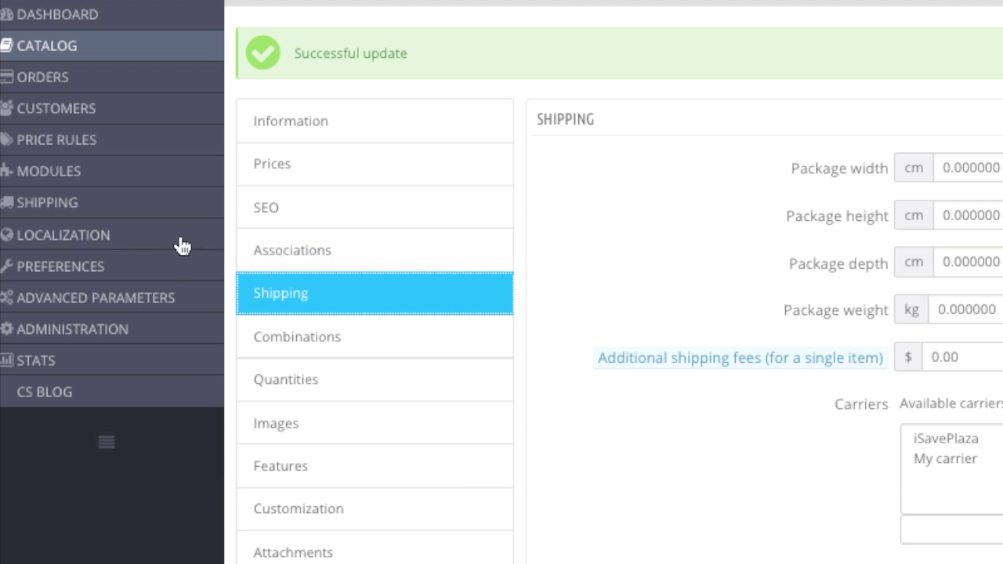
pyautogui.moveTo(179, 246)
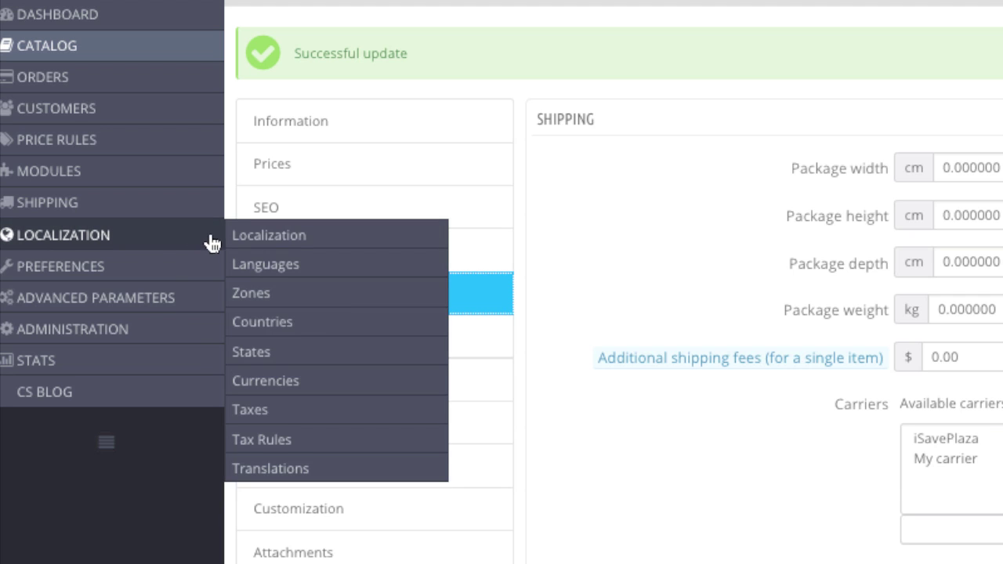
pyautogui.rightClick(274, 241)
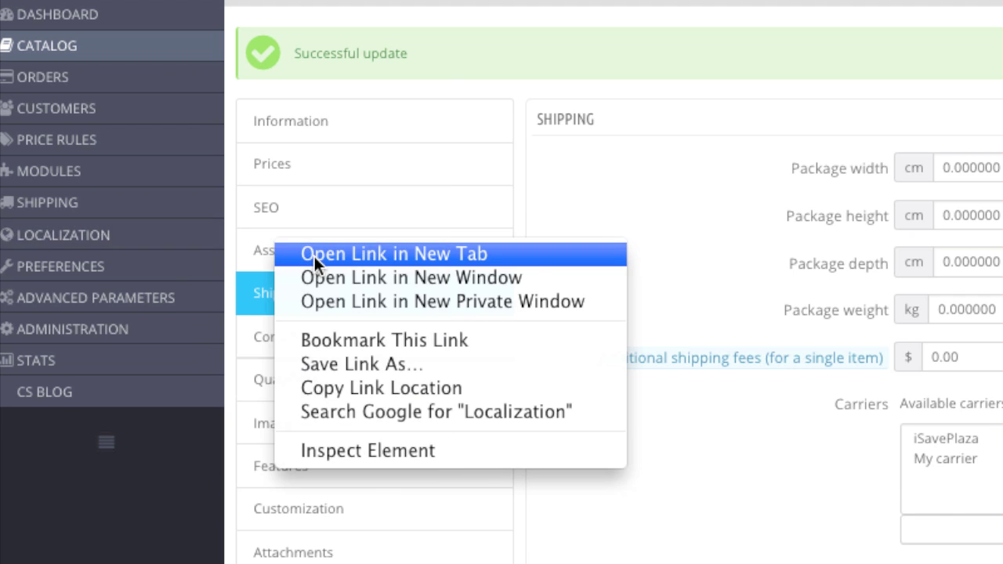
pyautogui.click(314, 256)
pyautogui.click(149, 17)
pyautogui.scroll(-10, 224, 219)
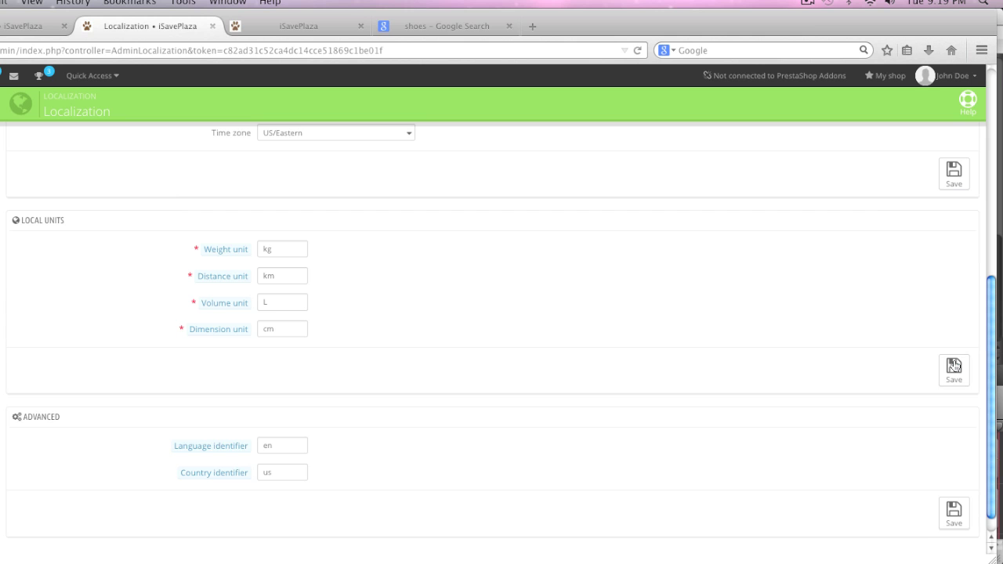
pyautogui.click(212, 26)
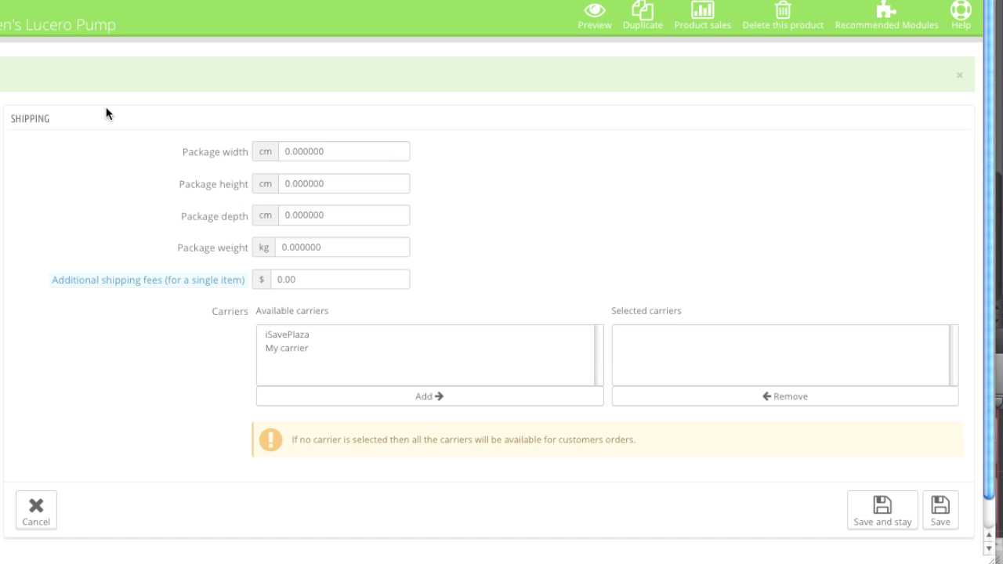
# - Add My carrier to the product's selected carriers
pyautogui.click(287, 348)
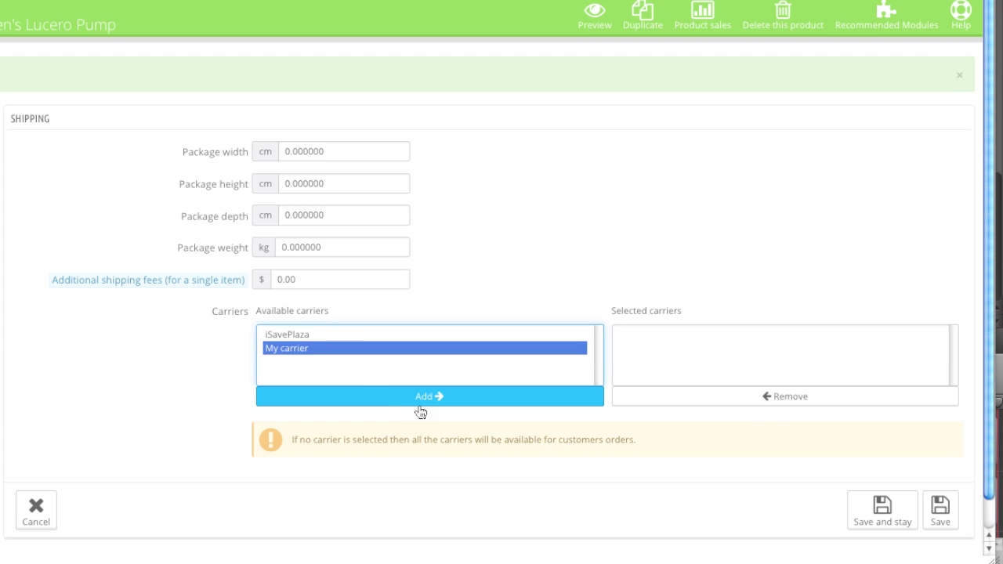
pyautogui.click(431, 397)
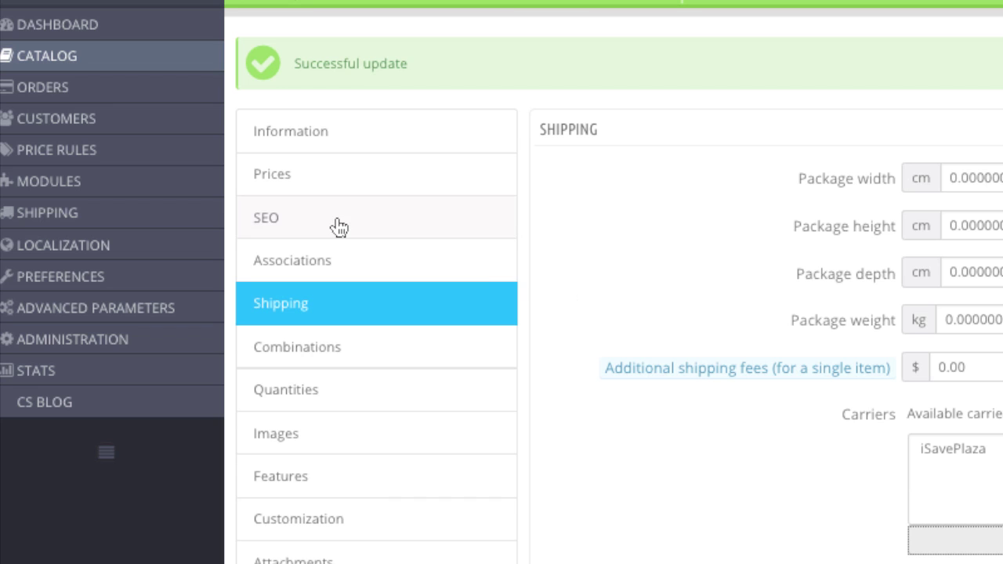
pyautogui.moveTo(168, 227)
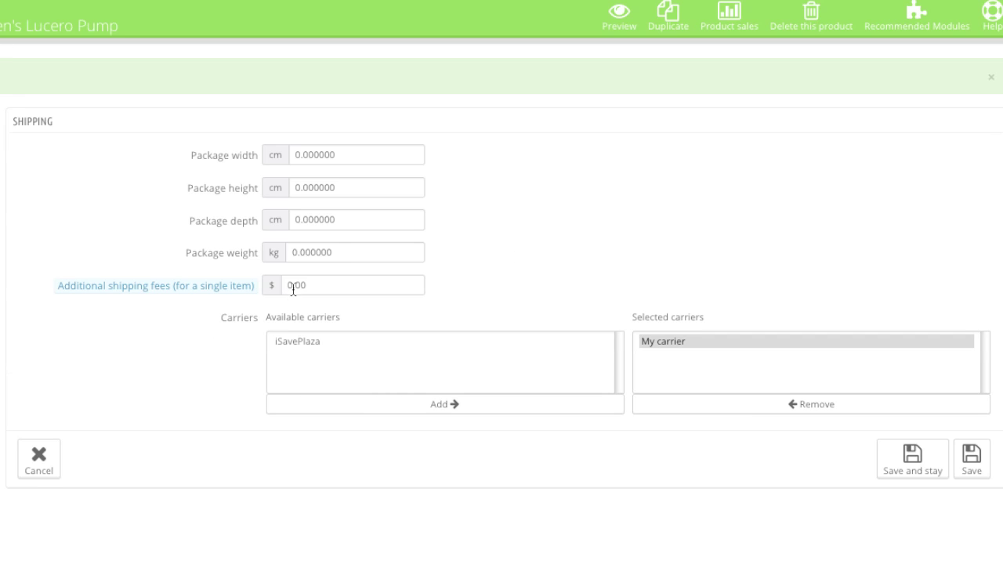
# - Set the additional shipping fee for a single item to $0.50, and save while keeping the product open
pyautogui.click(294, 286)
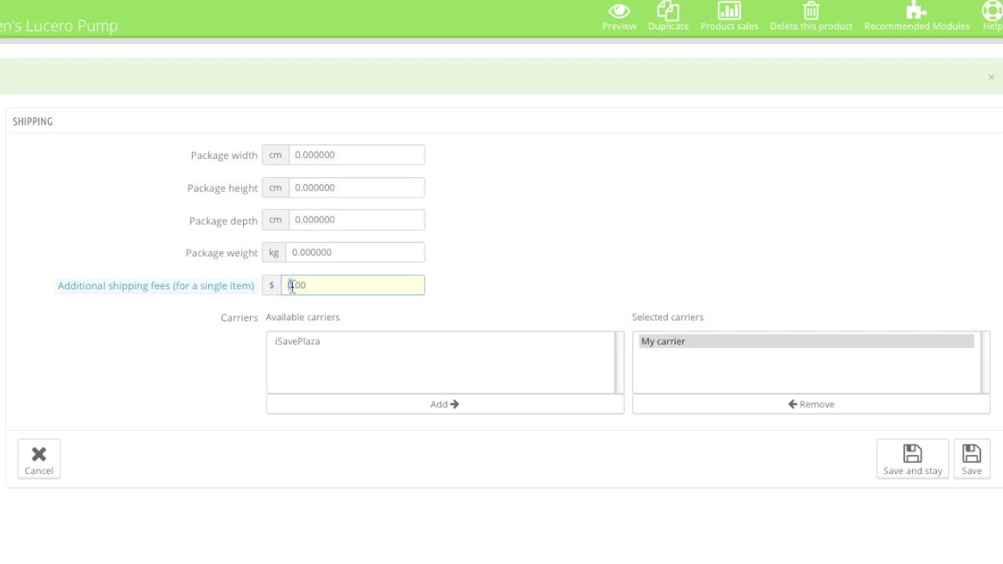
pyautogui.moveTo(295, 286); pyautogui.dragTo(304, 288)
pyautogui.write('50')
pyautogui.click(462, 288)
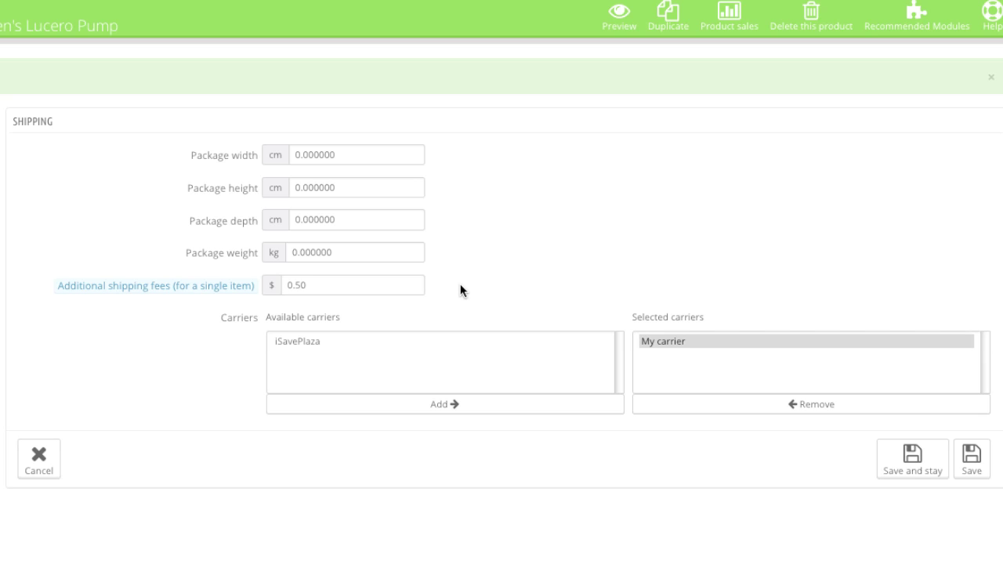
pyautogui.click(916, 456)
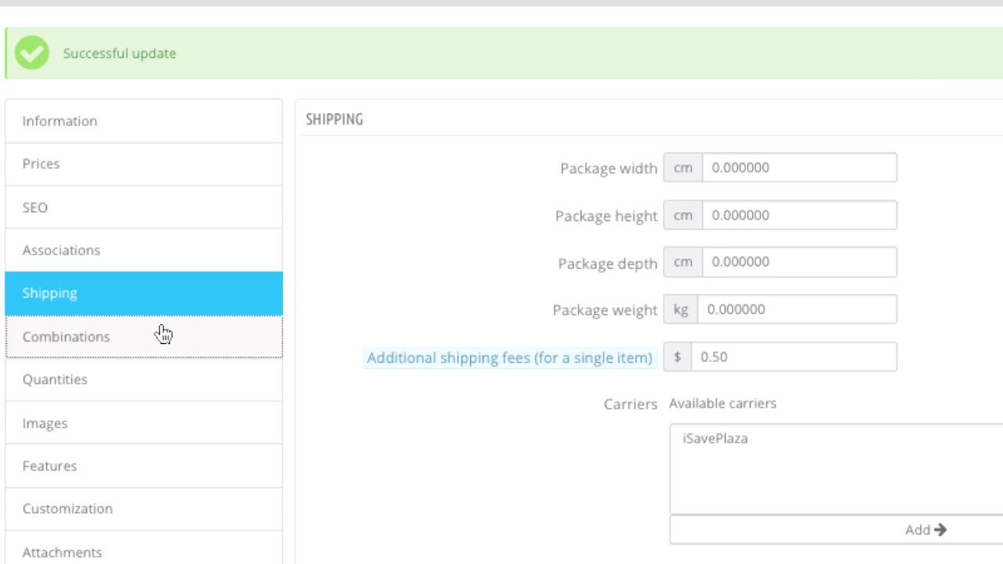
# - Start a new combination for the product and add the Shoes Size attribute with the value 35 to it
pyautogui.click(163, 334)
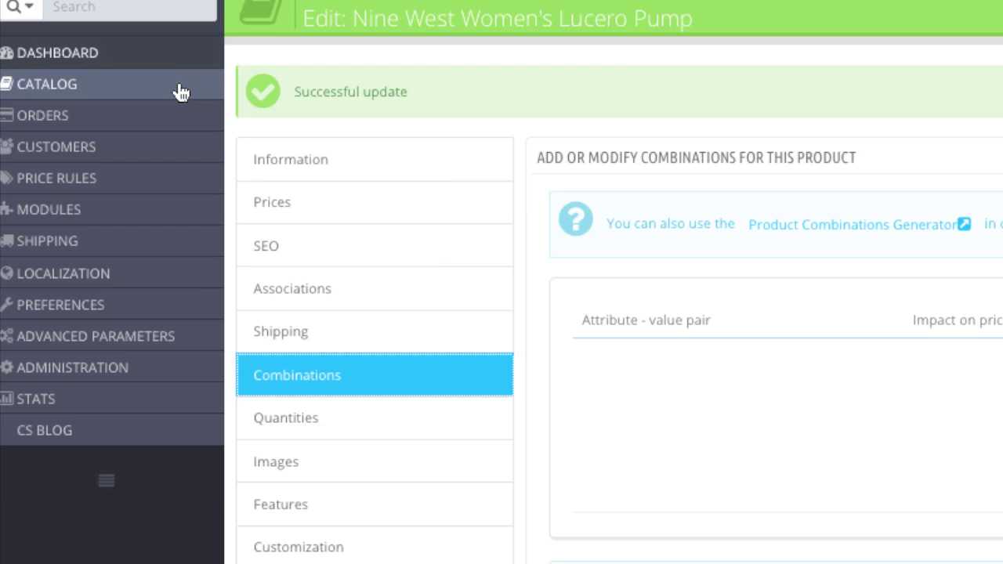
pyautogui.moveTo(181, 93)
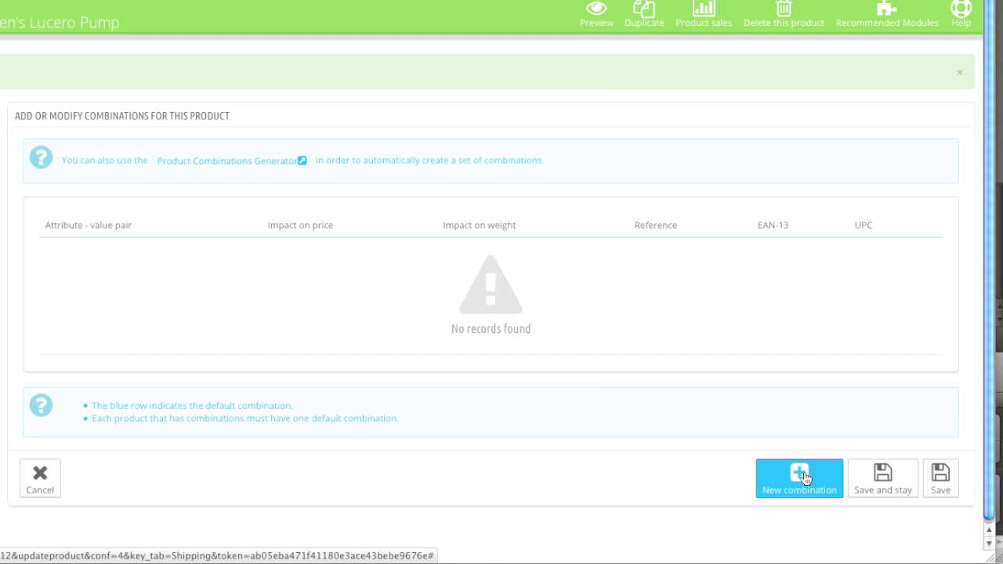
pyautogui.click(802, 477)
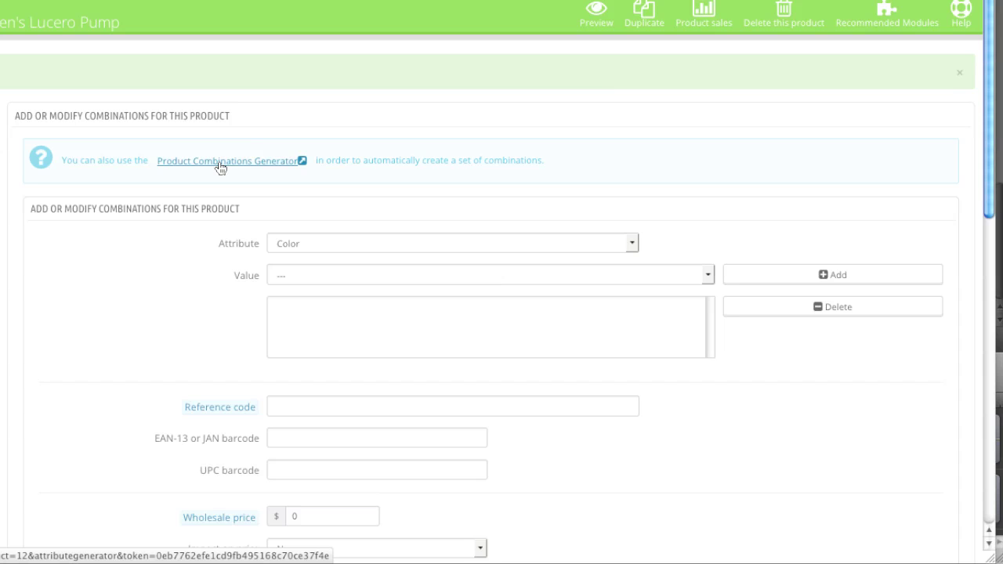
pyautogui.click(630, 244)
pyautogui.click(597, 274)
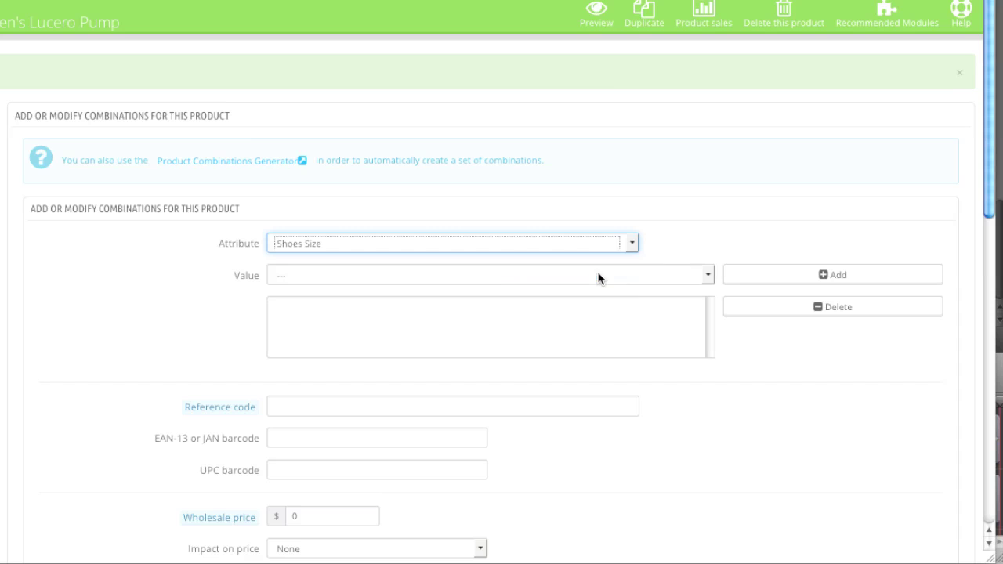
pyautogui.click(638, 271)
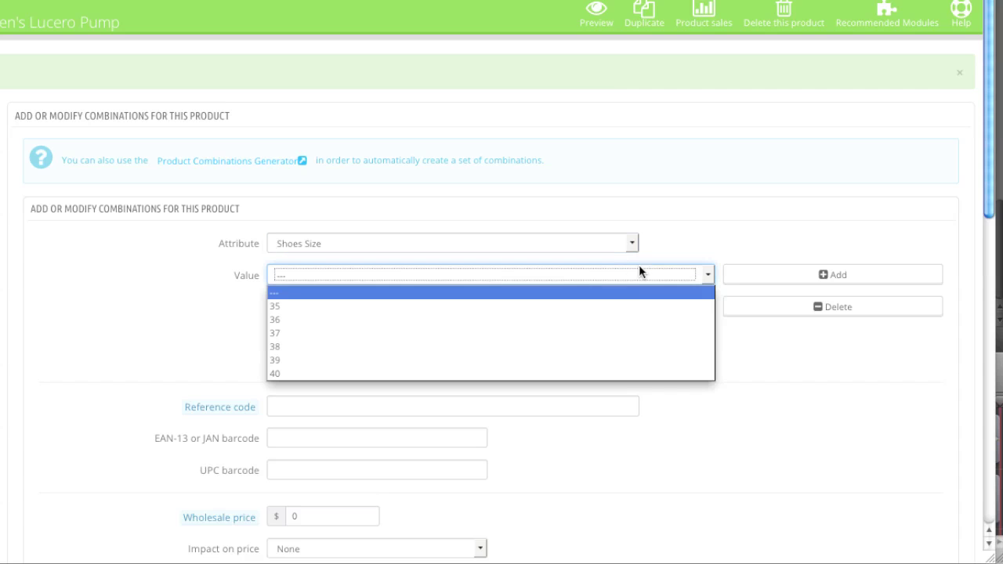
pyautogui.click(566, 306)
pyautogui.click(824, 281)
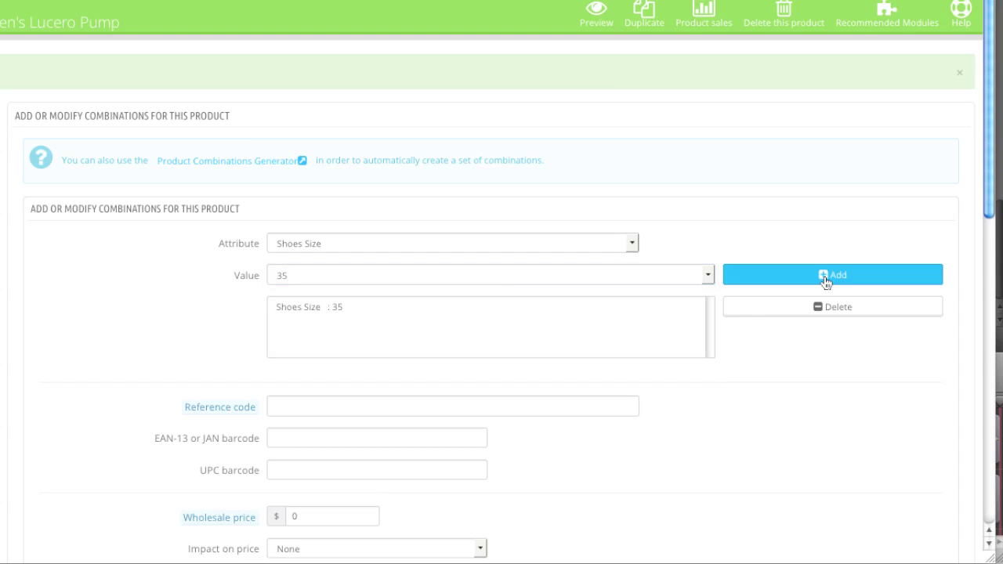
# - Try the Decrease option for the combination's impact on price
pyautogui.scroll(-2, 624, 350)
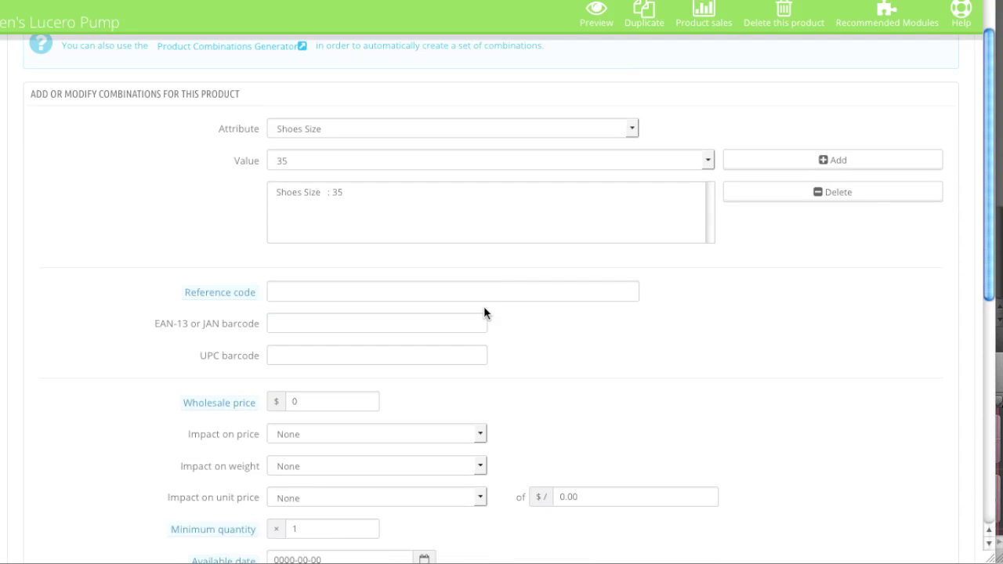
pyautogui.scroll(-1, 484, 312)
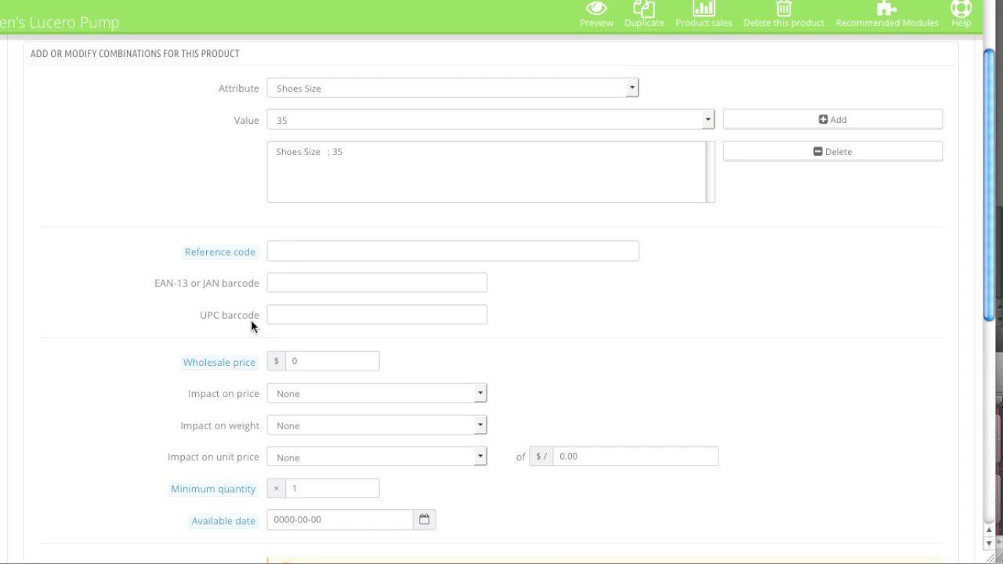
pyautogui.scroll(-1, 262, 319)
pyautogui.scroll(-1, 263, 323)
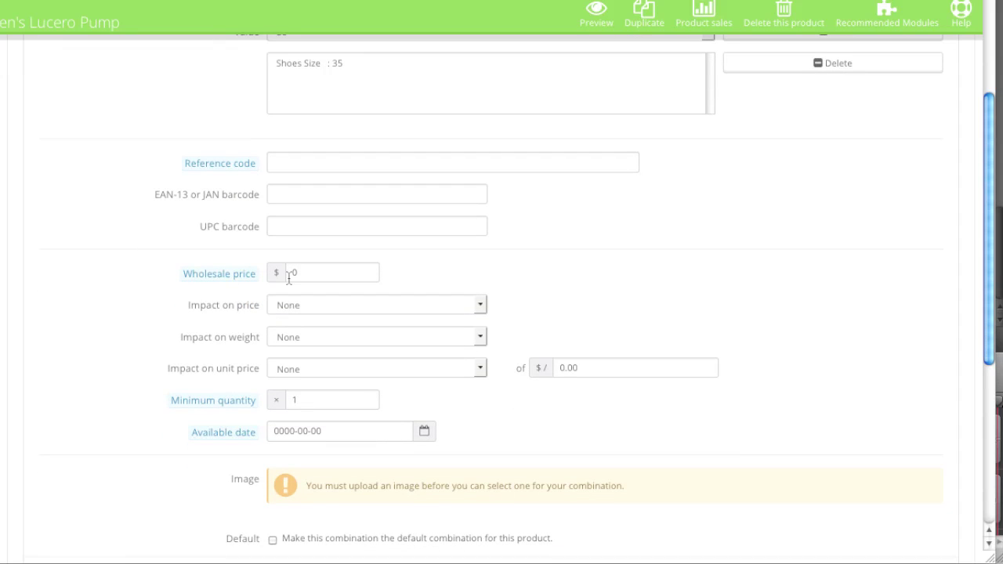
pyautogui.scroll(-1, 288, 280)
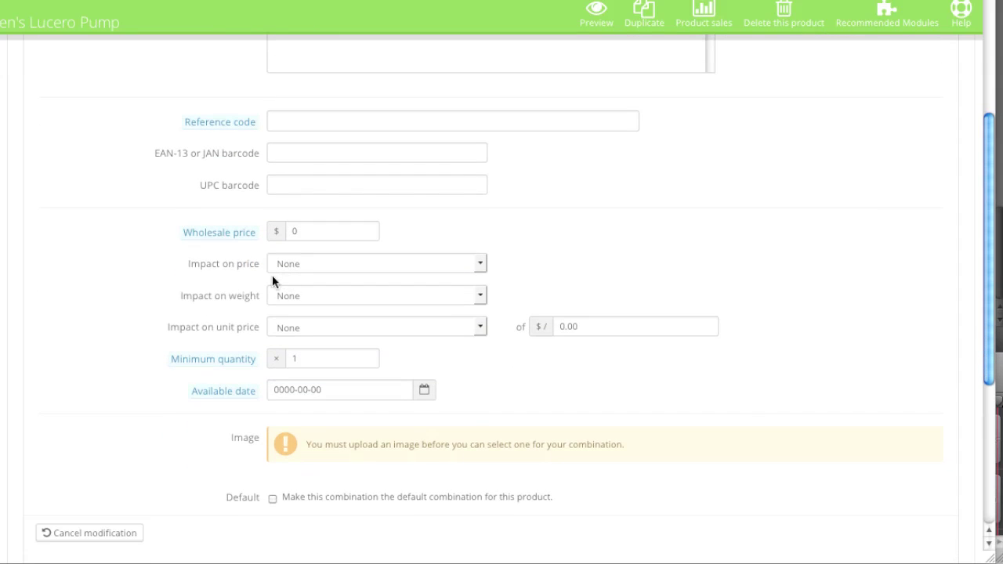
pyautogui.click(316, 267)
pyautogui.click(315, 294)
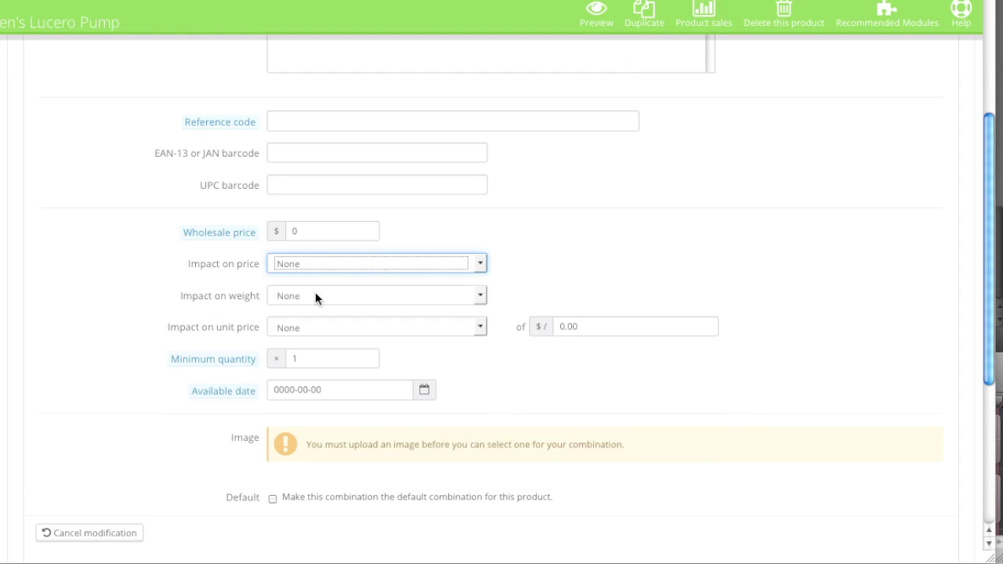
pyautogui.click(329, 264)
pyautogui.click(325, 308)
# - Set the combination's impact on price to an increase of $1.00
pyautogui.click(329, 264)
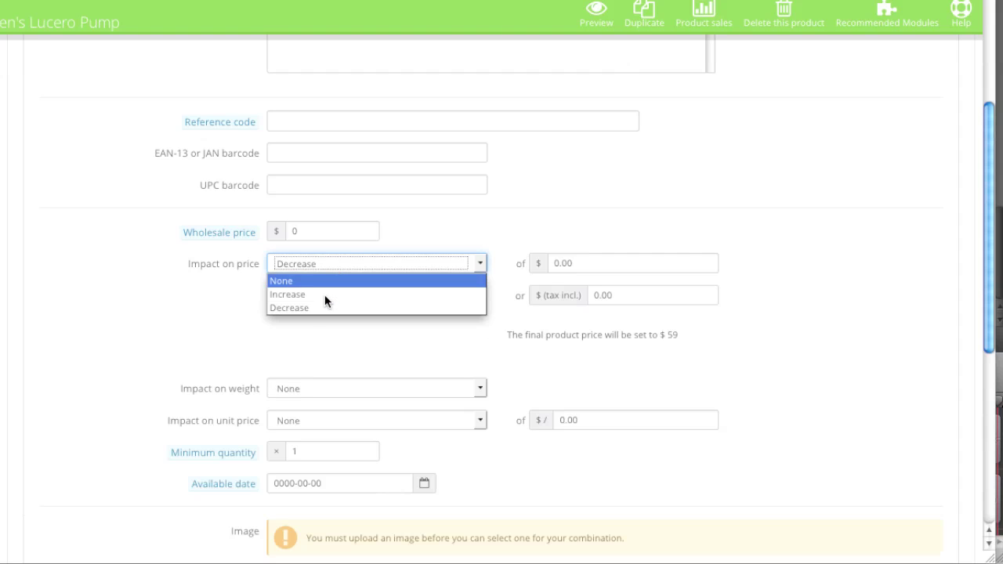
pyautogui.click(326, 291)
pyautogui.moveTo(557, 268); pyautogui.dragTo(549, 267)
pyautogui.write('1')
pyautogui.click(468, 309)
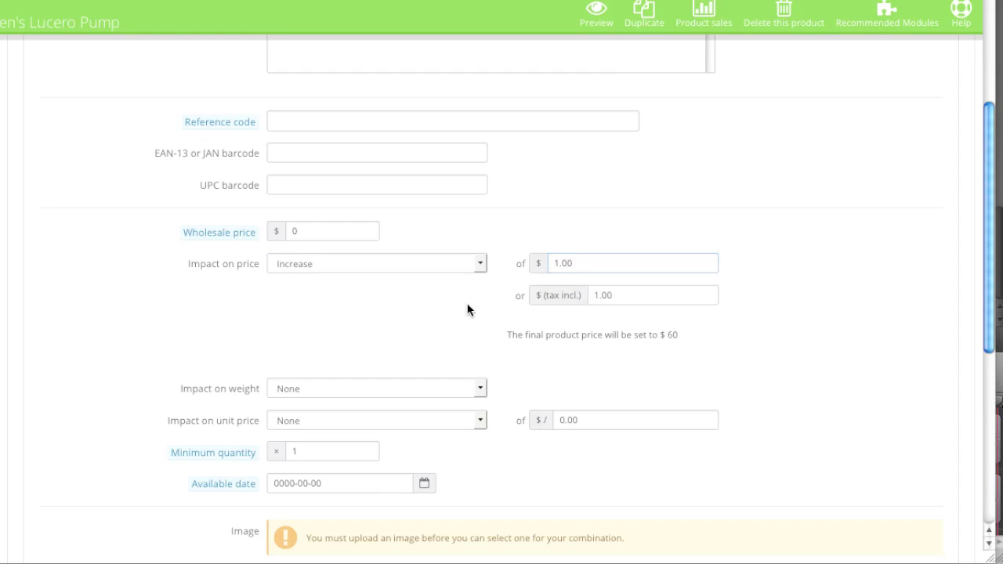
# - Review the size 35 combination's attribute and price details and the options for its impact on weight
pyautogui.scroll(4, 467, 309)
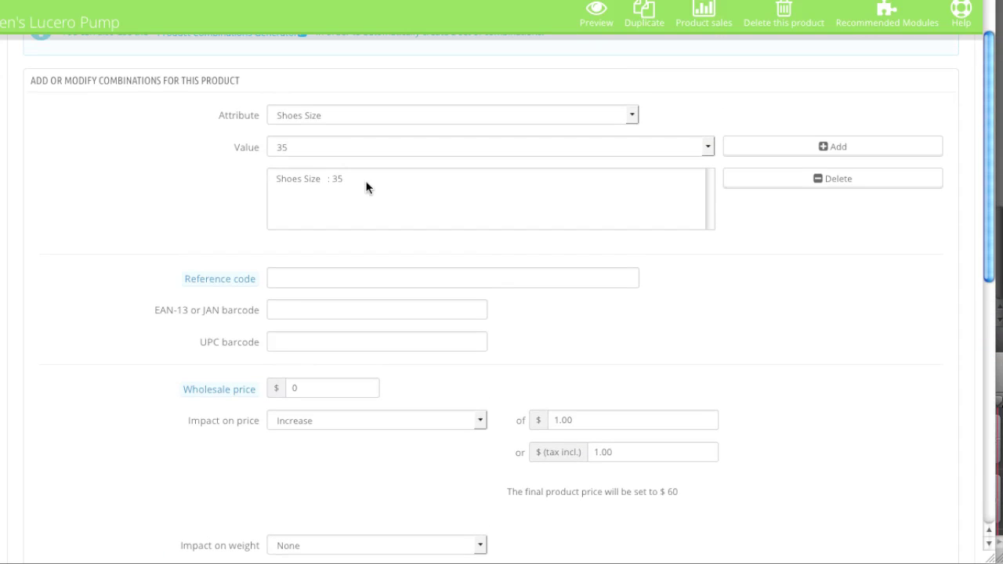
pyautogui.scroll(-2, 462, 301)
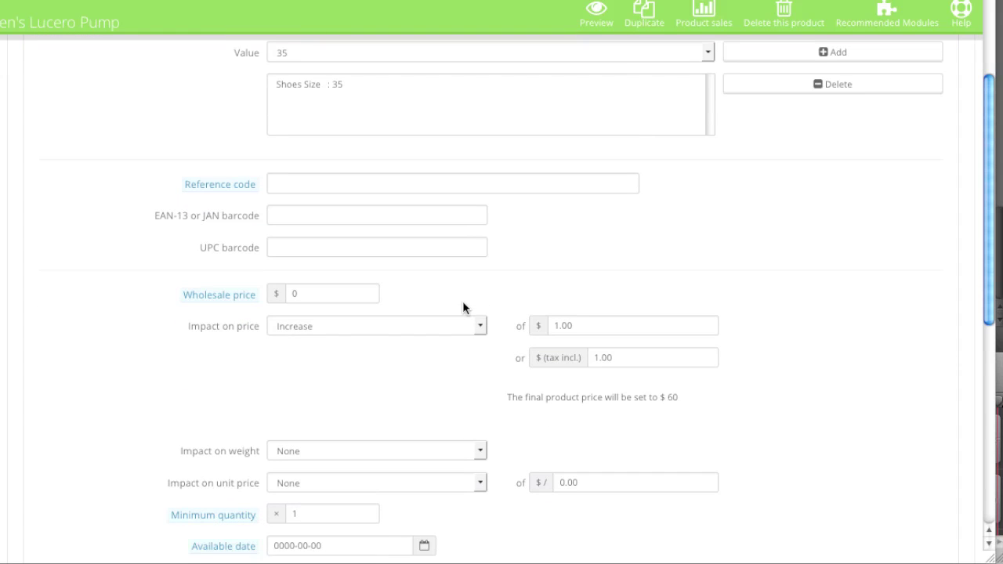
pyautogui.scroll(-3, 462, 308)
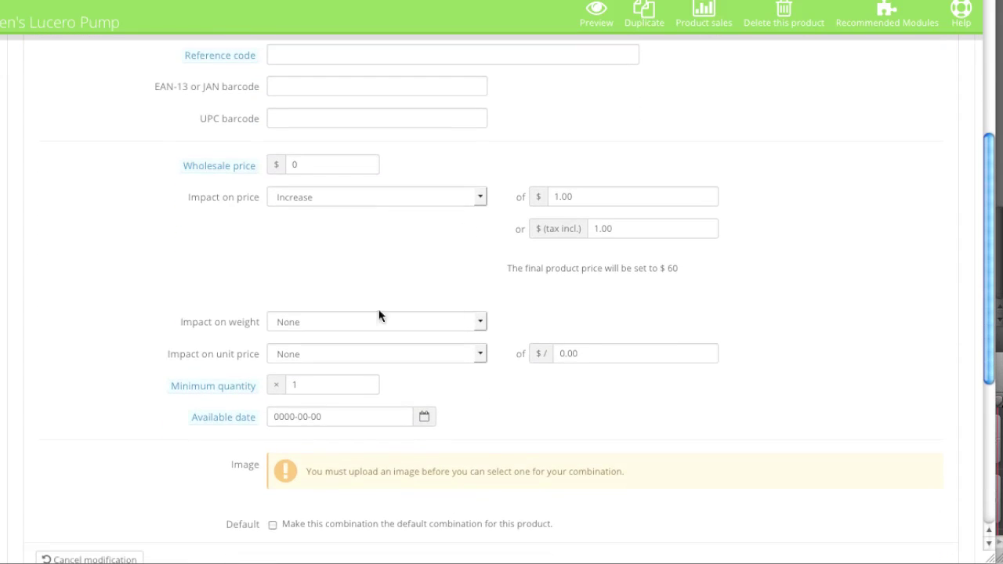
pyautogui.click(312, 326)
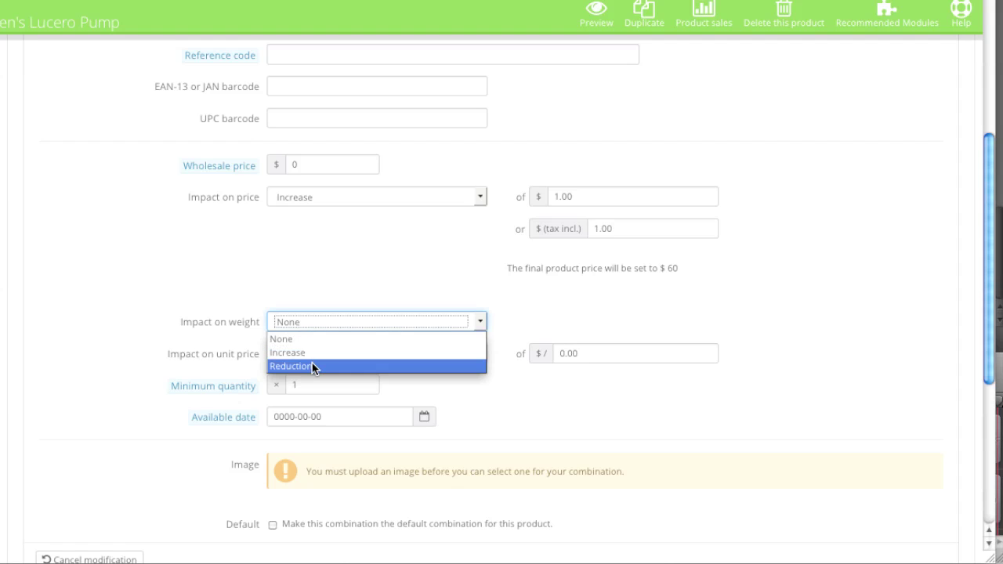
pyautogui.click(336, 302)
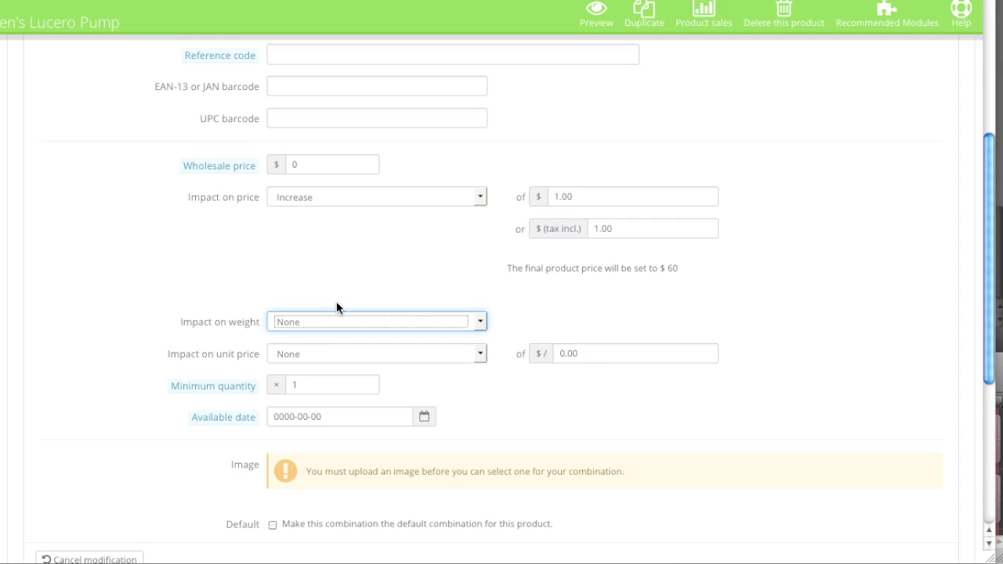
# - Try the Increase option for the combination's impact on unit price, and return it to None
pyautogui.click(325, 354)
pyautogui.click(324, 384)
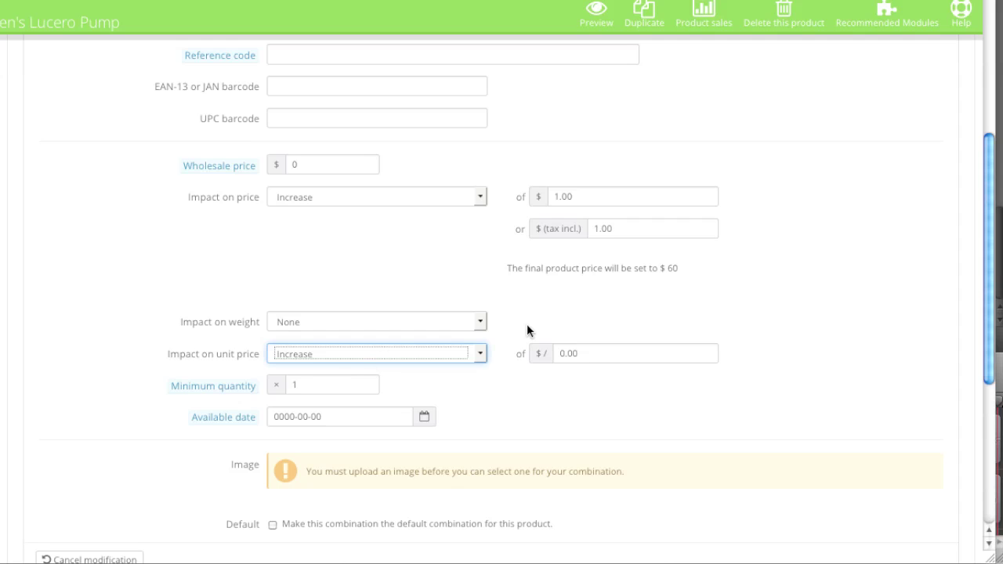
pyautogui.click(466, 354)
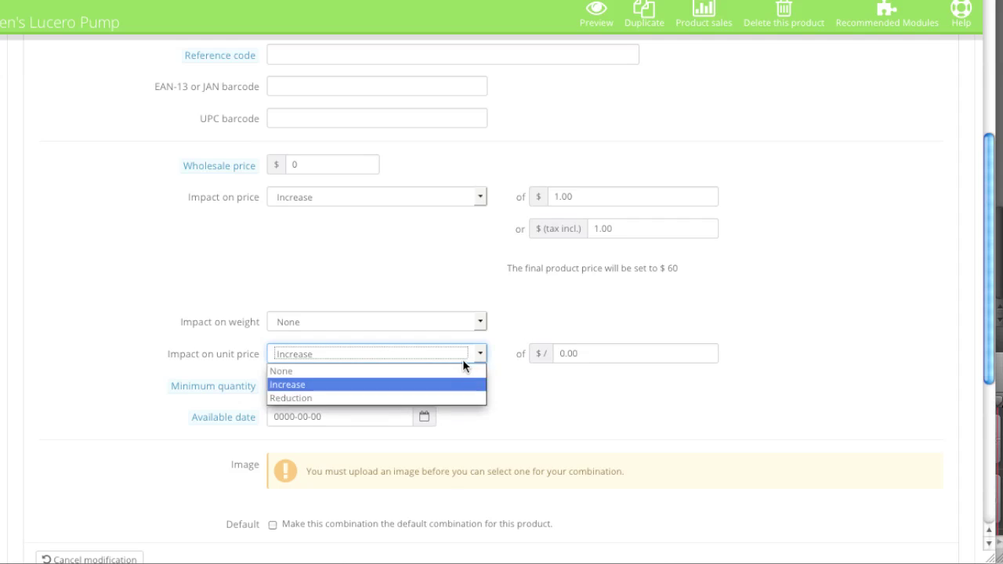
pyautogui.click(454, 372)
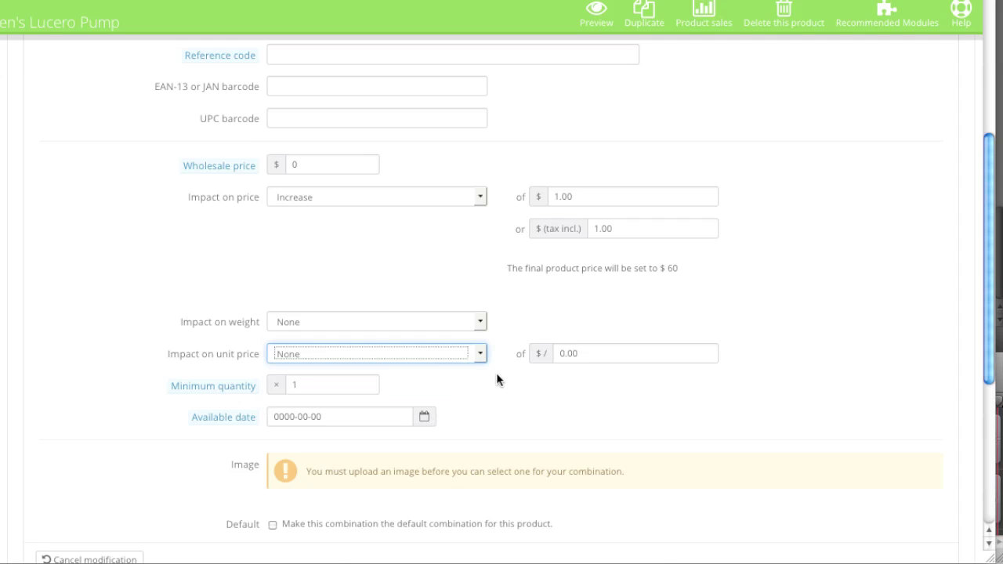
# - Save the Shoes Size 35 combination while keeping the product open
pyautogui.scroll(-1, 470, 380)
pyautogui.scroll(-2, 455, 378)
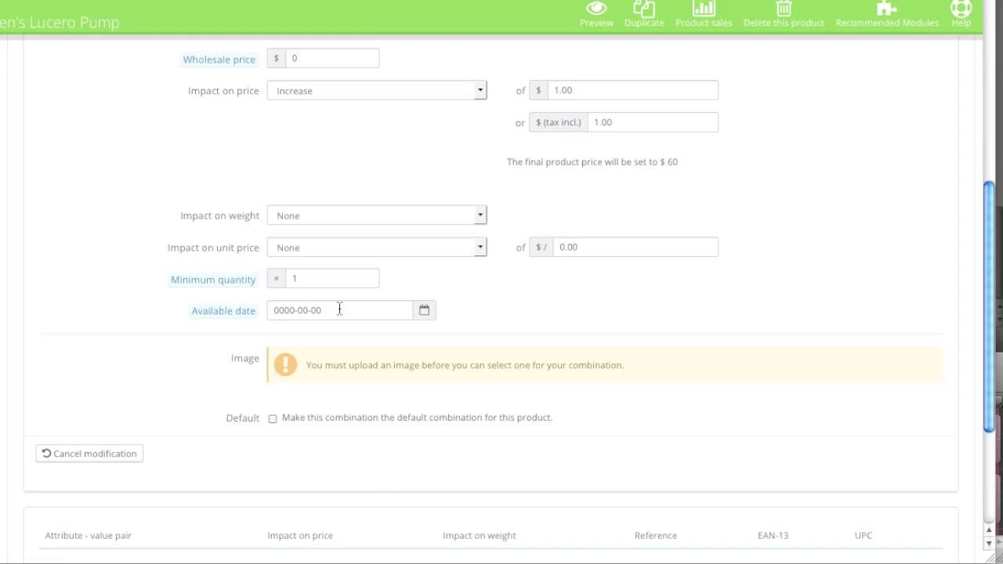
pyautogui.scroll(-2, 338, 308)
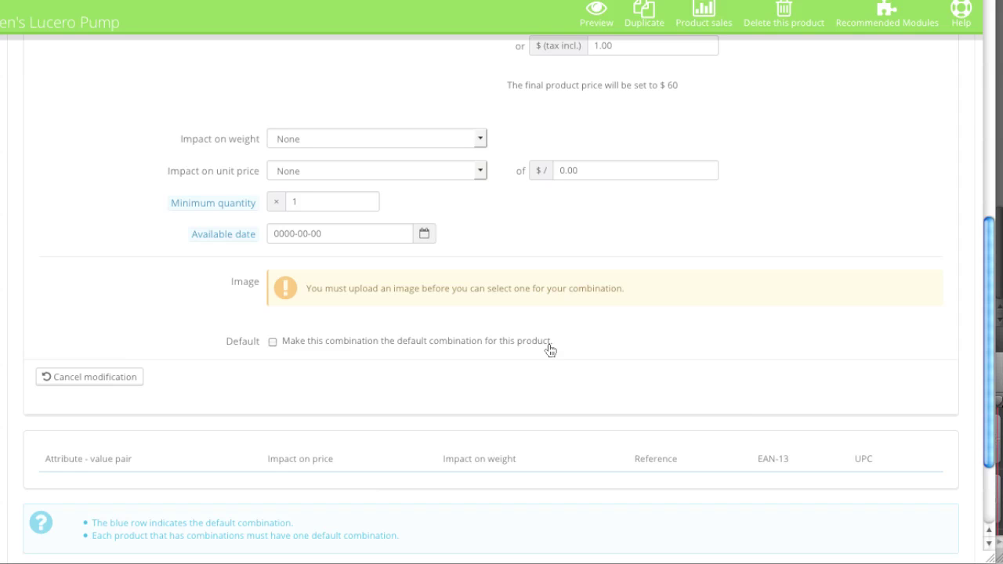
pyautogui.scroll(-3, 549, 349)
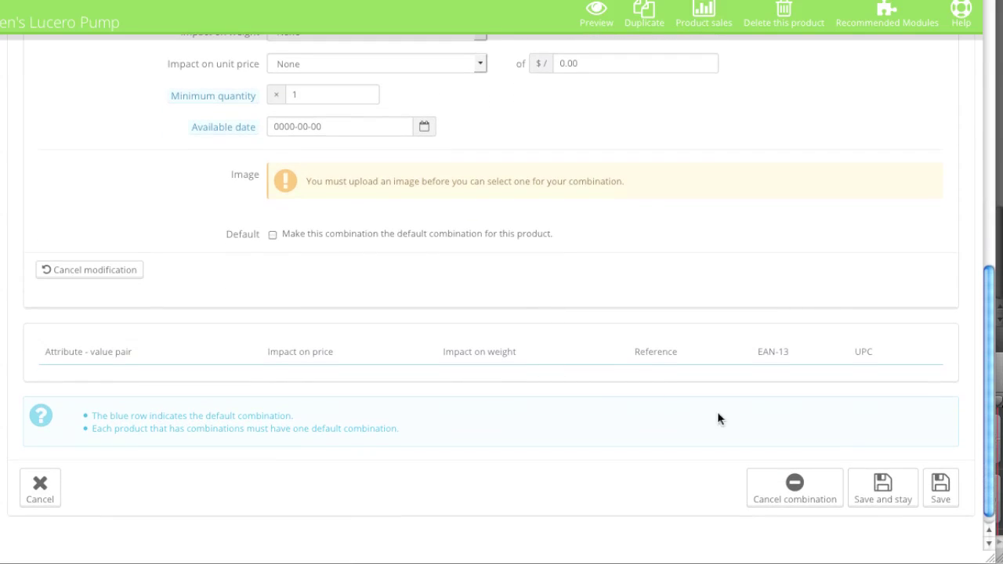
pyautogui.click(878, 485)
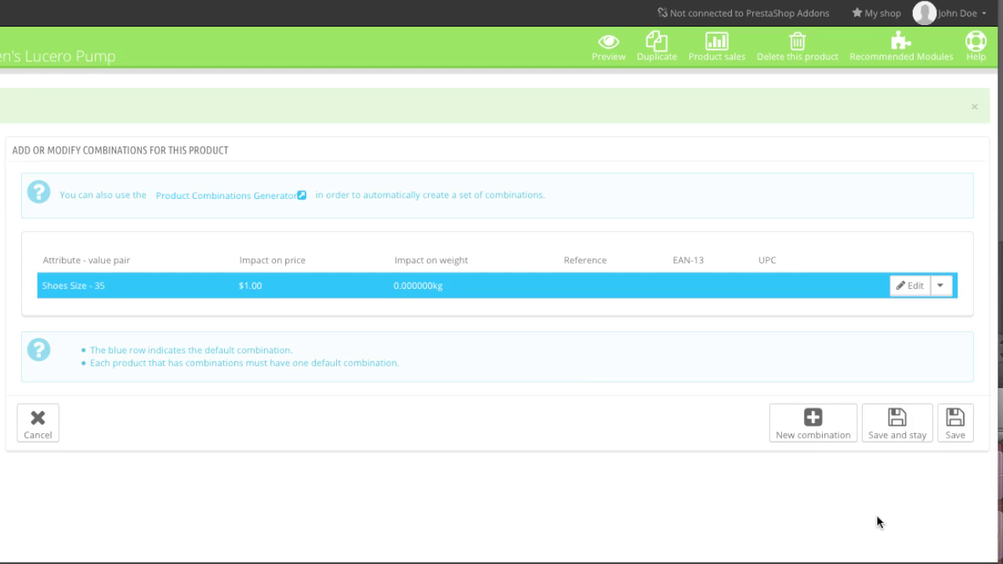
# - Start another combination for the product and add the Shoes Size attribute with the value 36 to it
pyautogui.click(806, 419)
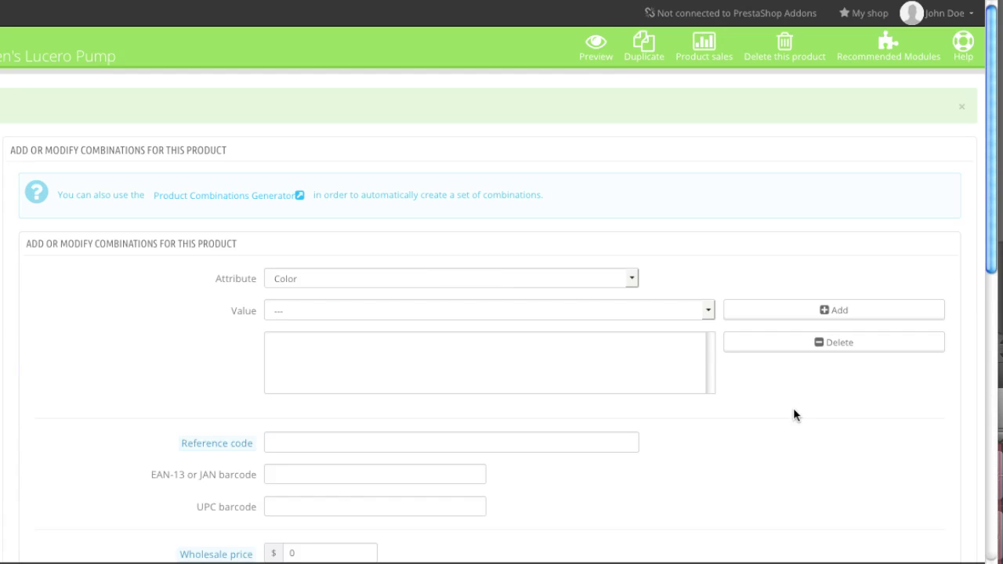
pyautogui.click(509, 277)
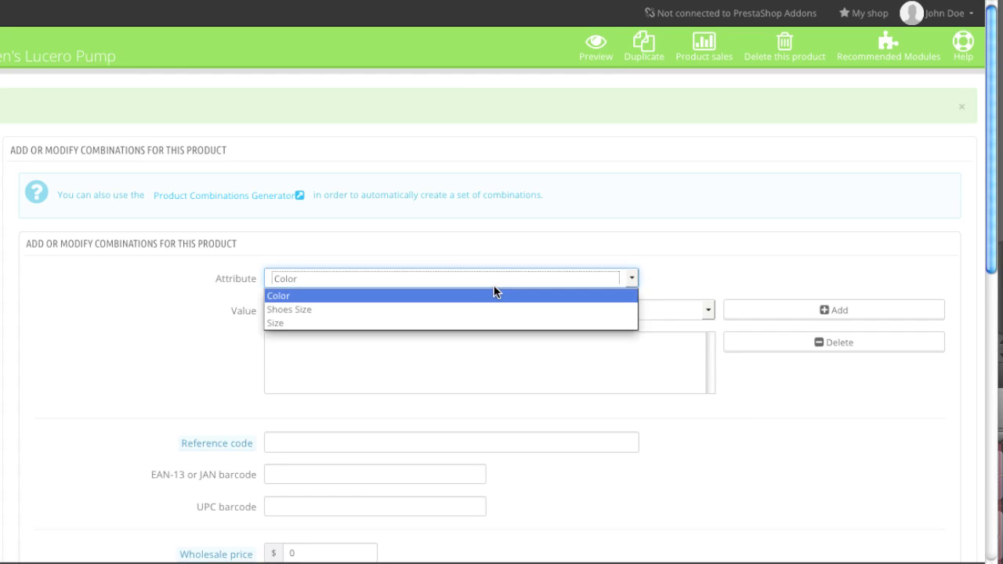
pyautogui.click(465, 310)
pyautogui.click(624, 311)
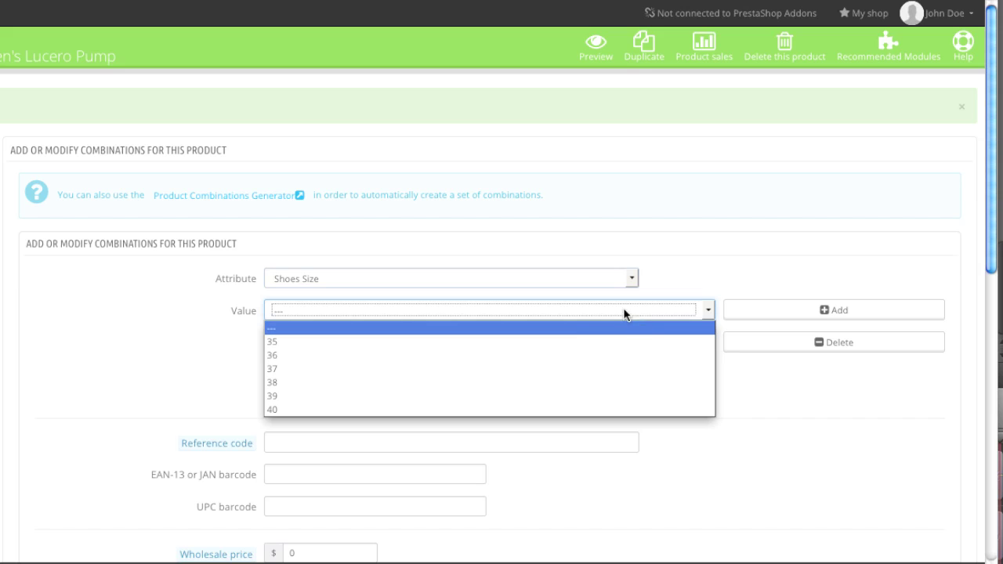
pyautogui.click(535, 355)
pyautogui.click(741, 317)
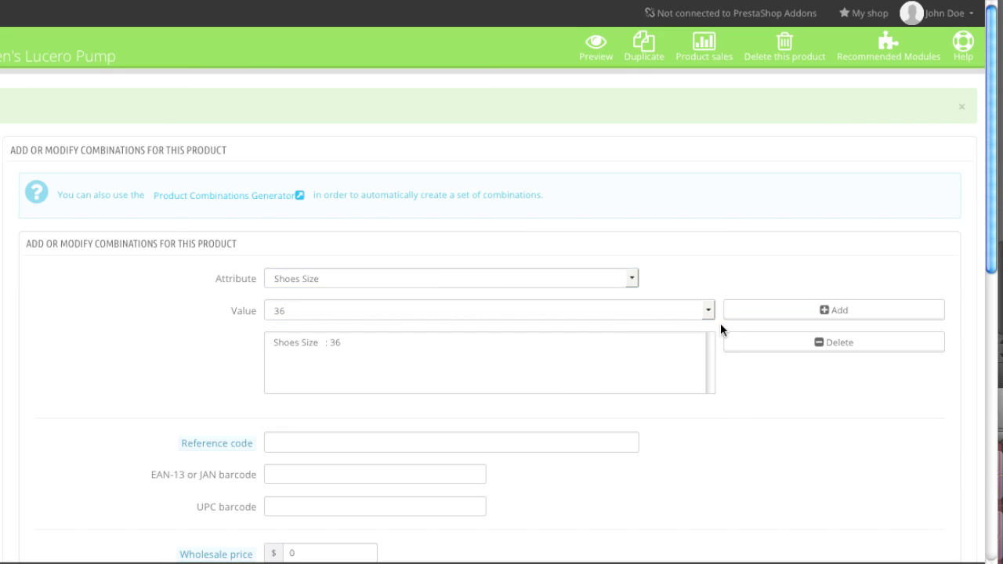
# - Make the size 36 combination the product's default combination and save it while keeping the product open
pyautogui.scroll(-5, 271, 392)
pyautogui.click(271, 391)
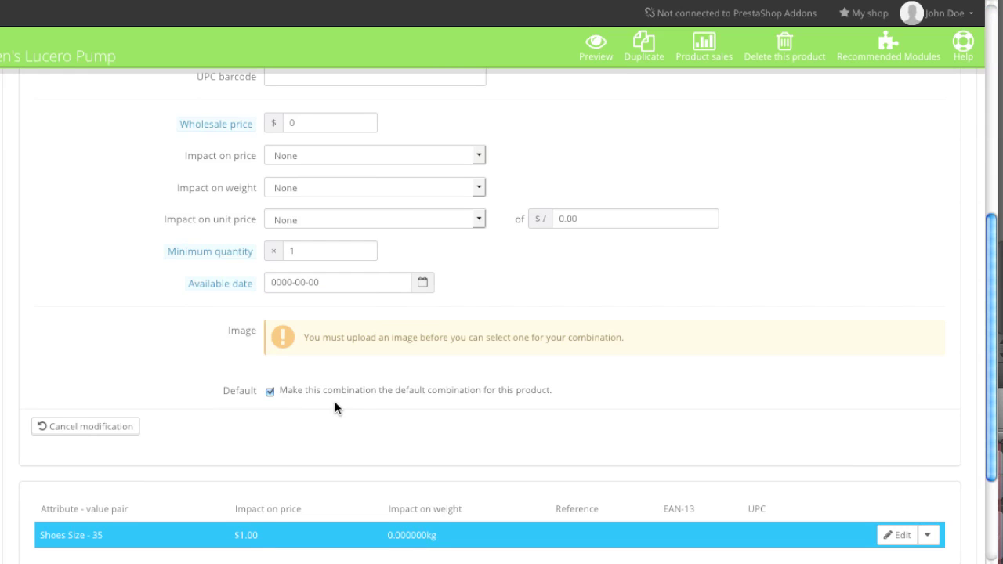
pyautogui.scroll(-3, 351, 408)
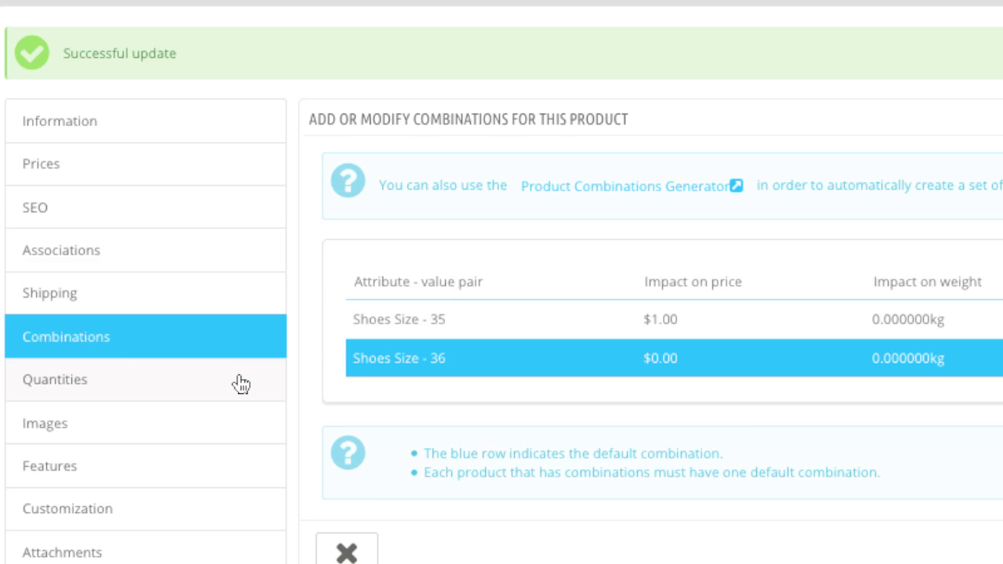
# - Set the available quantities to 12 for Shoes Size 35 and 2 for Shoes Size 36
pyautogui.click(241, 384)
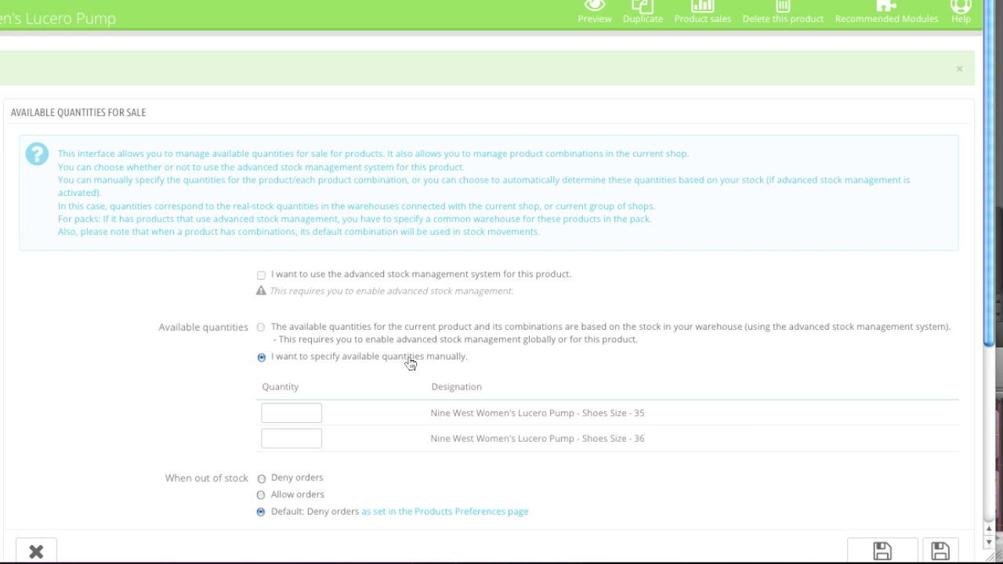
pyautogui.click(305, 415)
pyautogui.write('12')
pyautogui.click(285, 444)
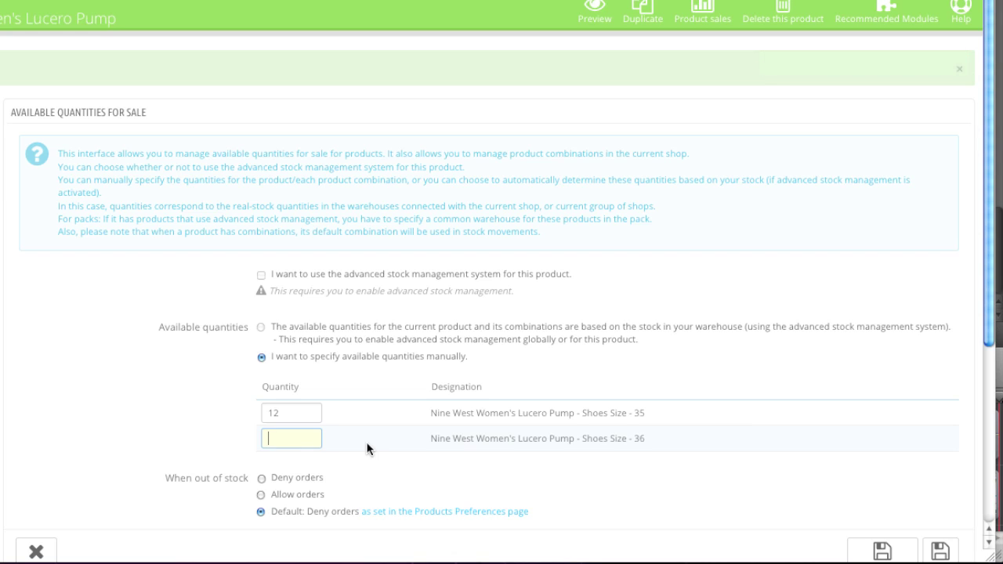
pyautogui.write('2')
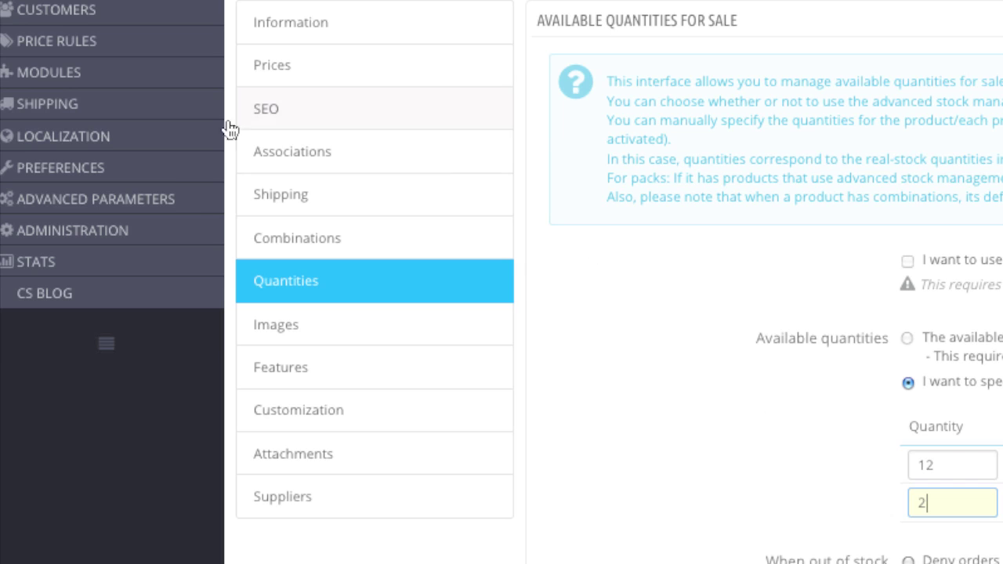
# - Open the product preferences in a separate browser tab and check the Products Stock settings for out-of-stock ordering and advanced stock management
pyautogui.moveTo(163, 167)
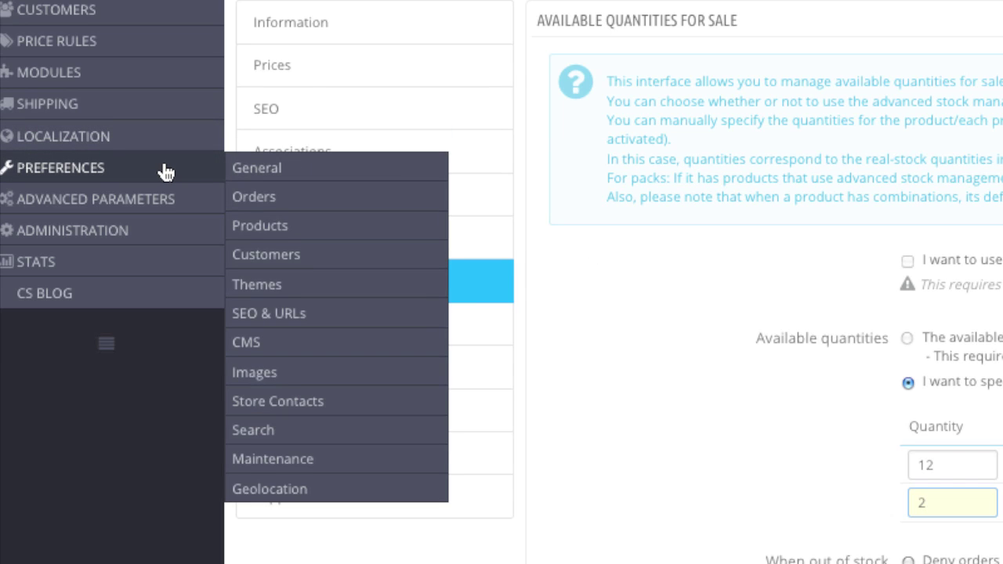
pyautogui.rightClick(274, 232)
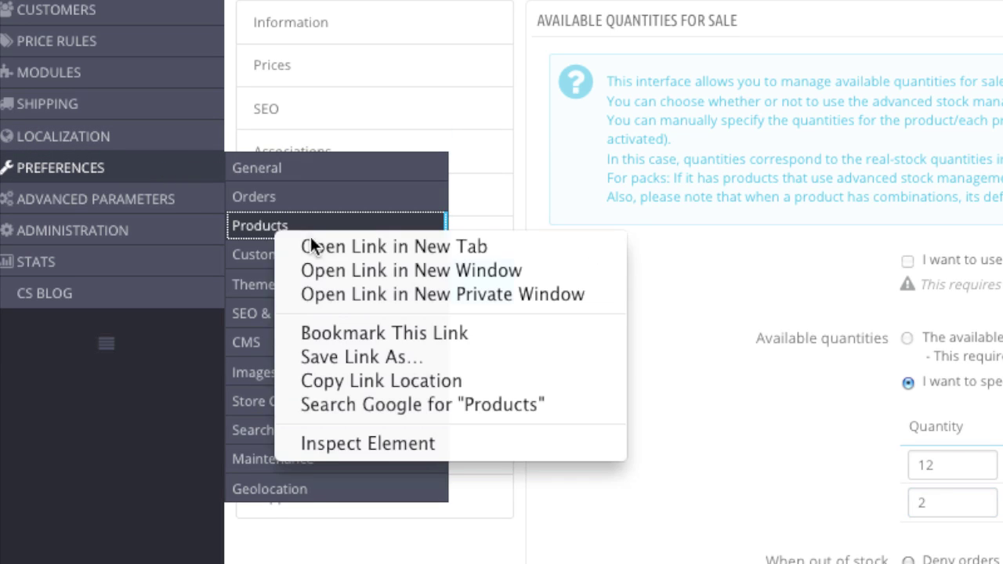
pyautogui.click(323, 243)
pyautogui.click(131, 39)
pyautogui.scroll(-10, 135, 302)
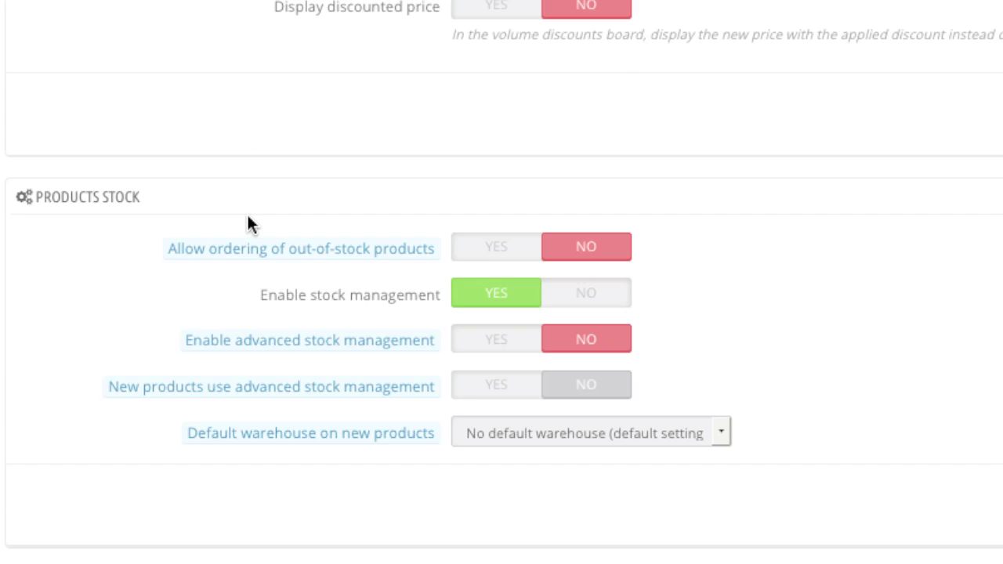
pyautogui.moveTo(359, 357)
pyautogui.moveTo(199, 248)
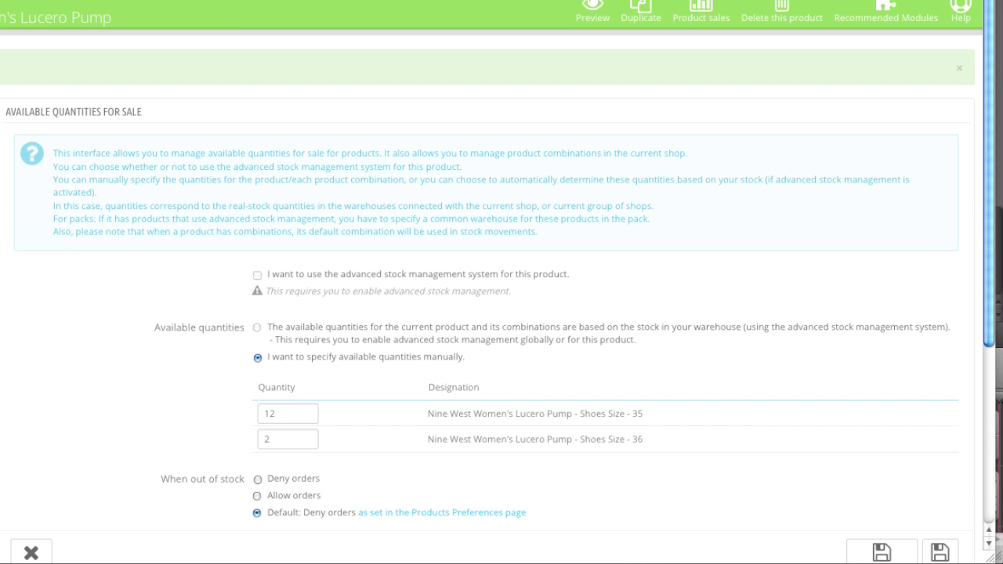
# - Examine the product's out-of-stock options and the language choices for its availability texts
pyautogui.scroll(-3, 194, 278)
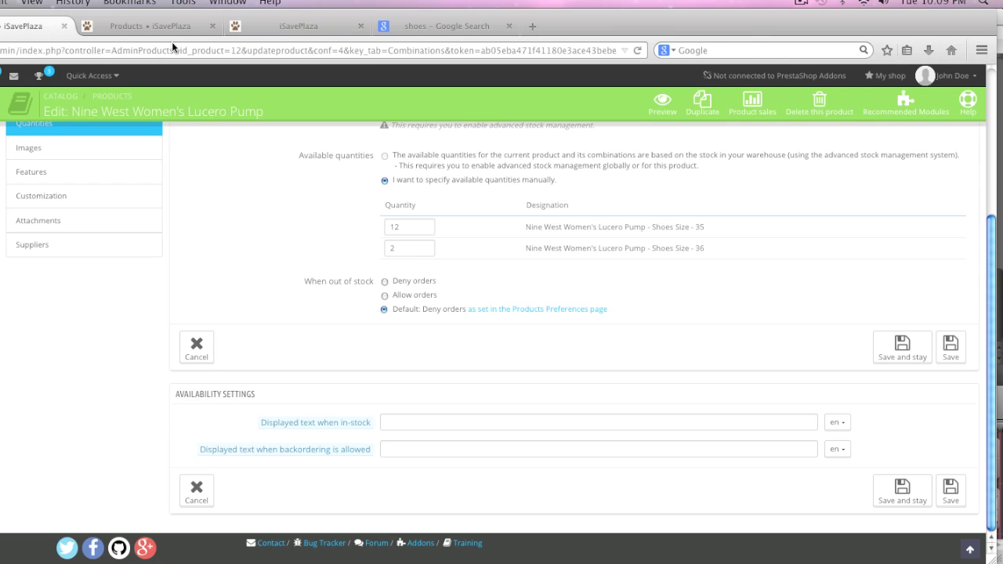
pyautogui.click(407, 255)
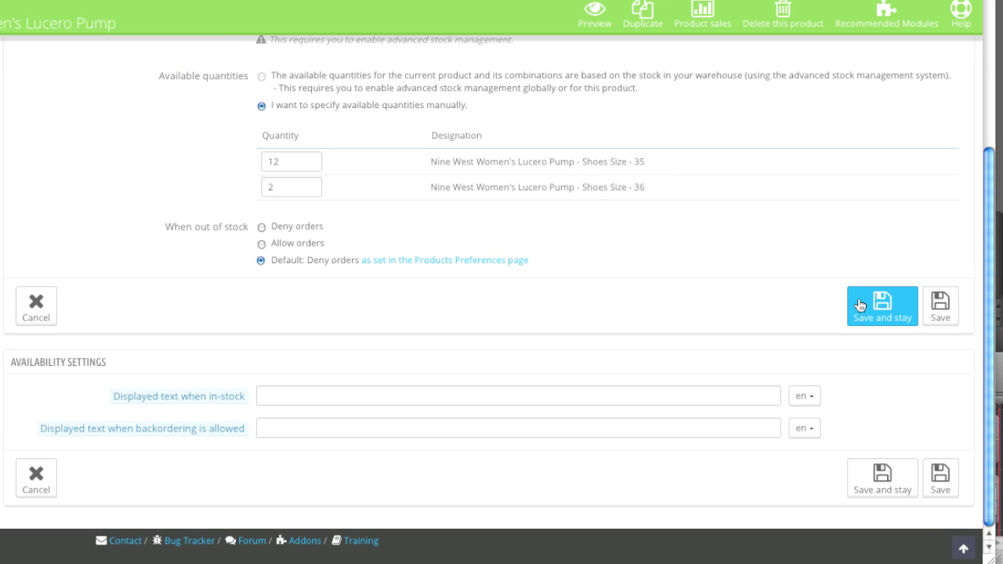
pyautogui.scroll(3, 745, 303)
pyautogui.scroll(-3, 745, 302)
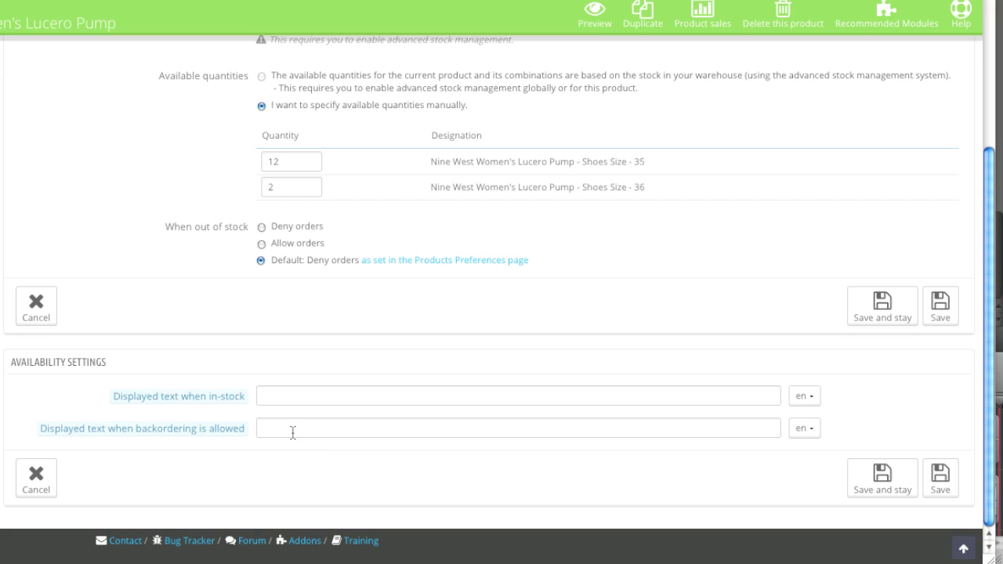
pyautogui.click(806, 398)
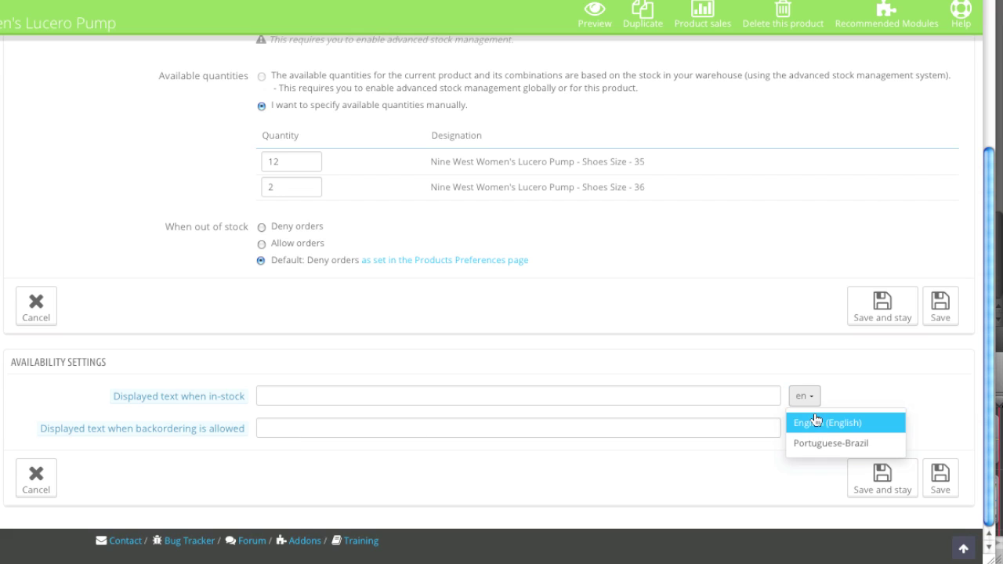
pyautogui.click(744, 370)
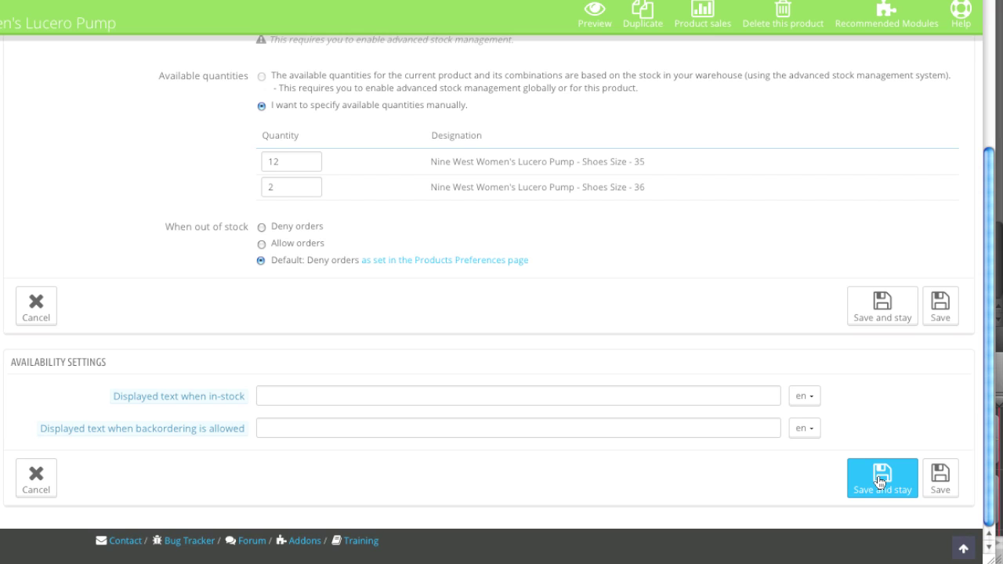
# - Upload the red pump picture from a folder on the Desktop as the product's image
pyautogui.click(261, 108)
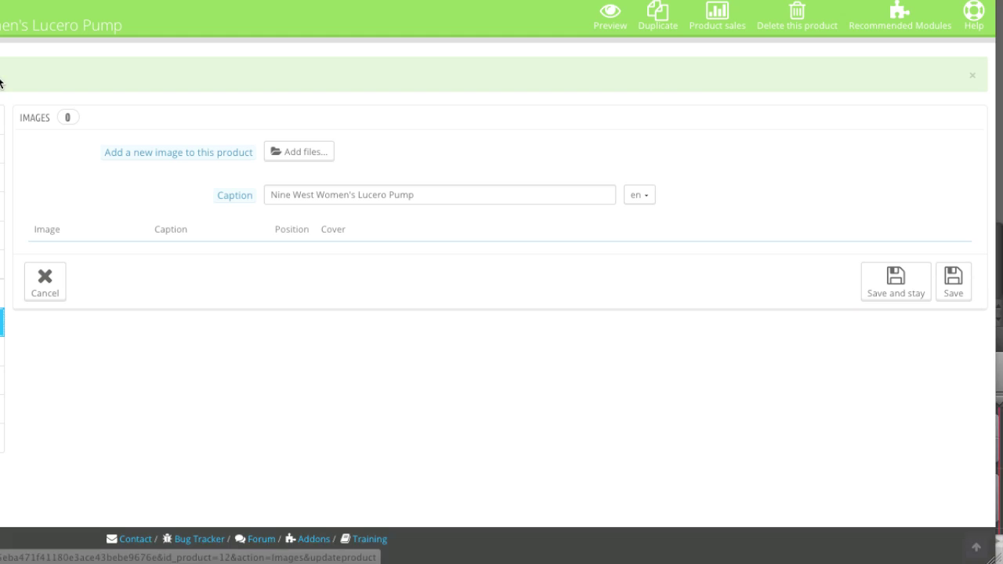
pyautogui.click(313, 155)
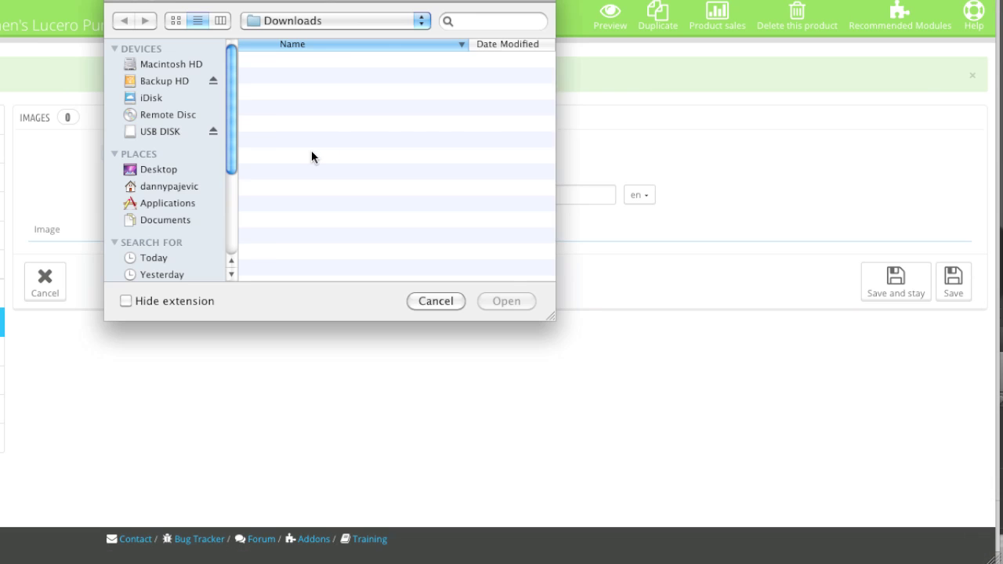
pyautogui.click(356, 22)
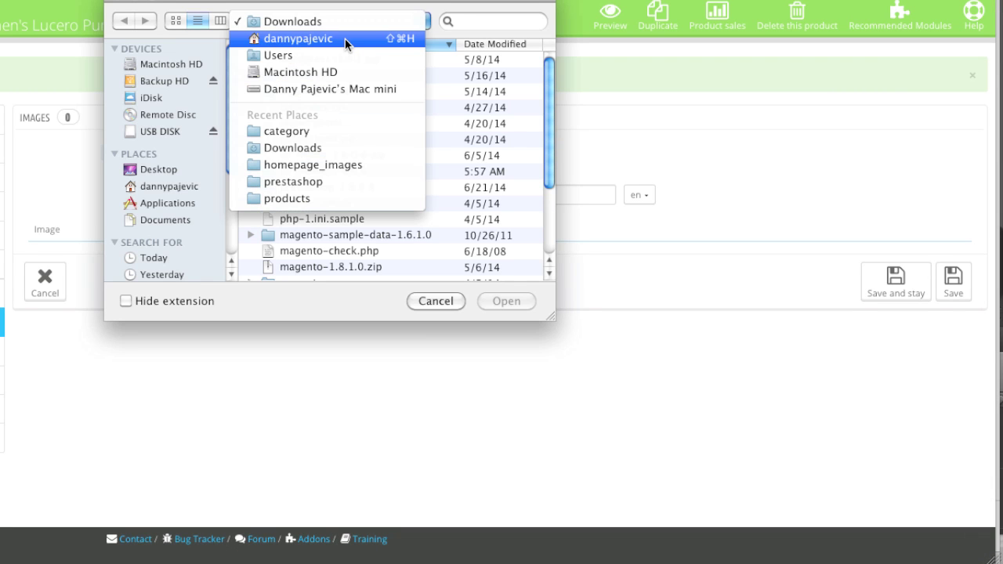
pyautogui.click(345, 39)
pyautogui.doubleClick(302, 202)
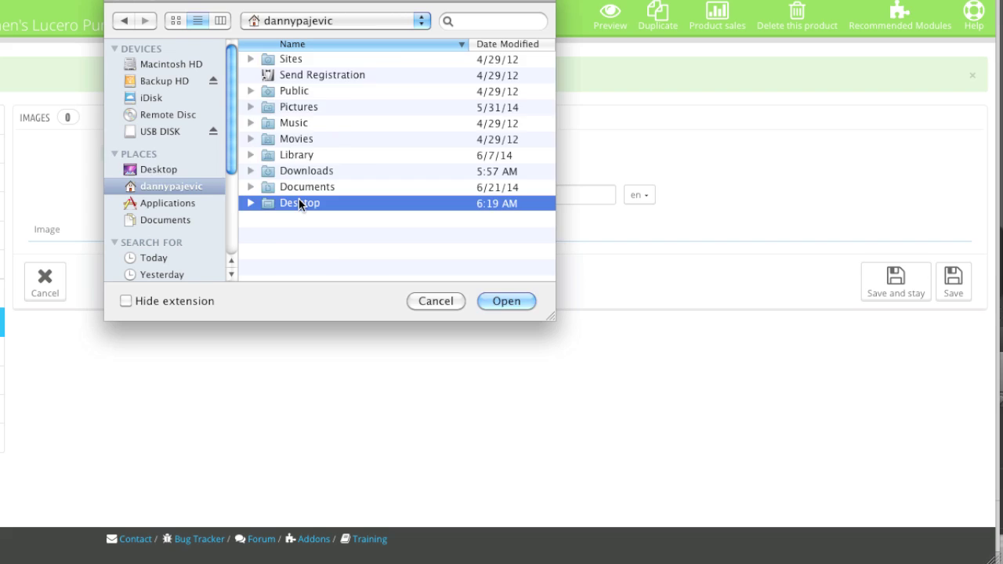
pyautogui.doubleClick(302, 75)
pyautogui.doubleClick(368, 75)
pyautogui.click(313, 232)
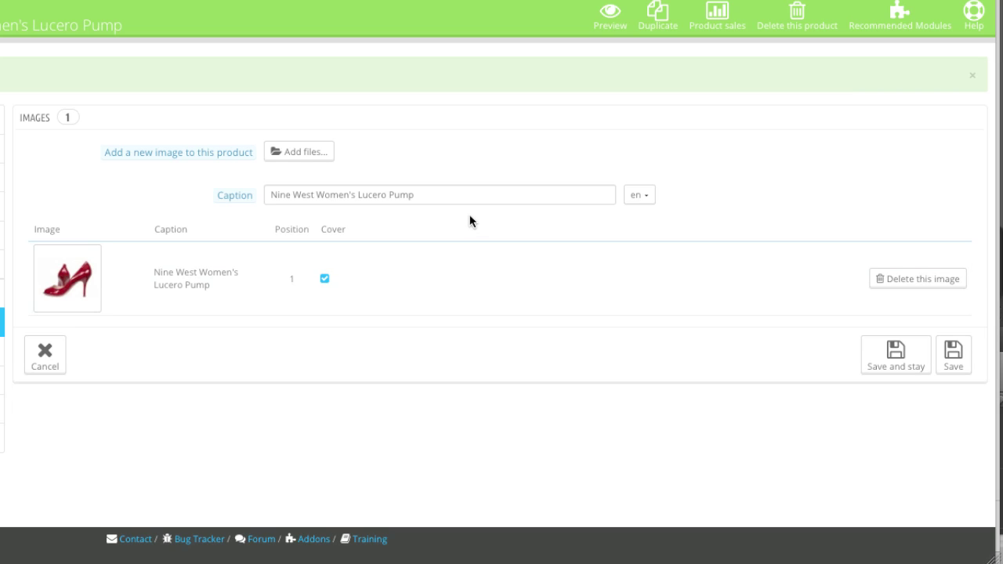
# - Upload nine-west-women-s-lucero-pump_side as another product image and make it the cover image in position 1
pyautogui.click(288, 157)
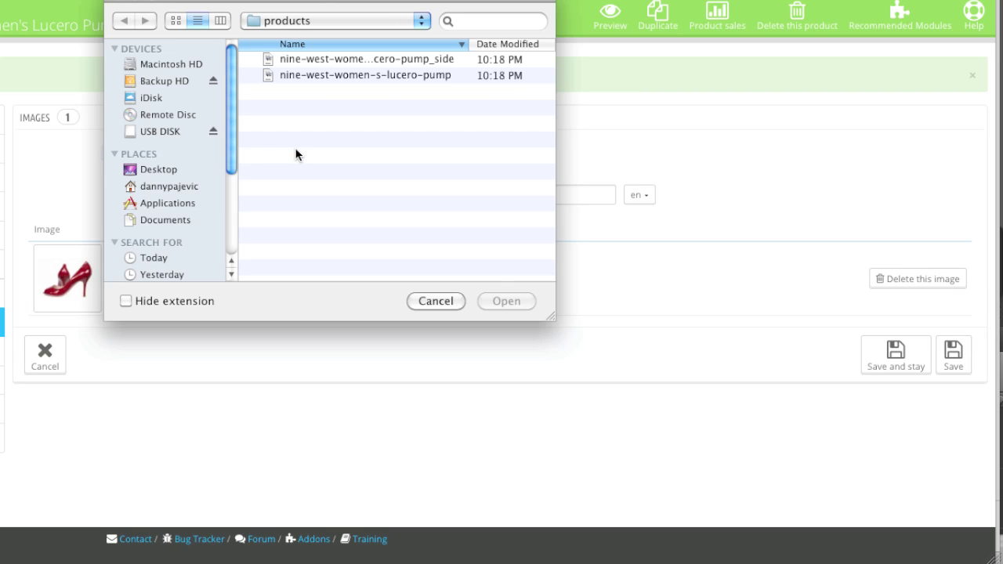
pyautogui.doubleClick(400, 63)
pyautogui.click(338, 235)
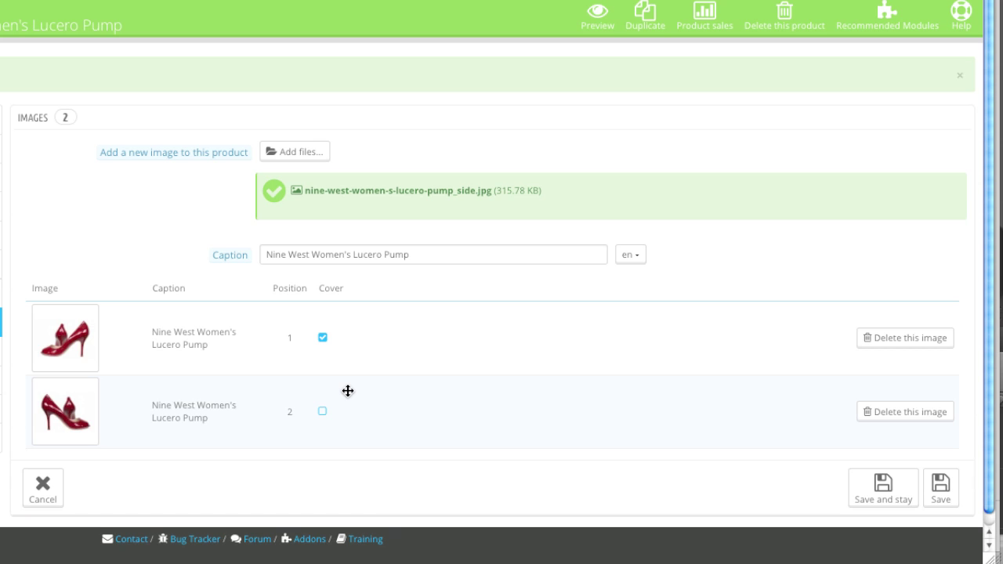
pyautogui.click(322, 411)
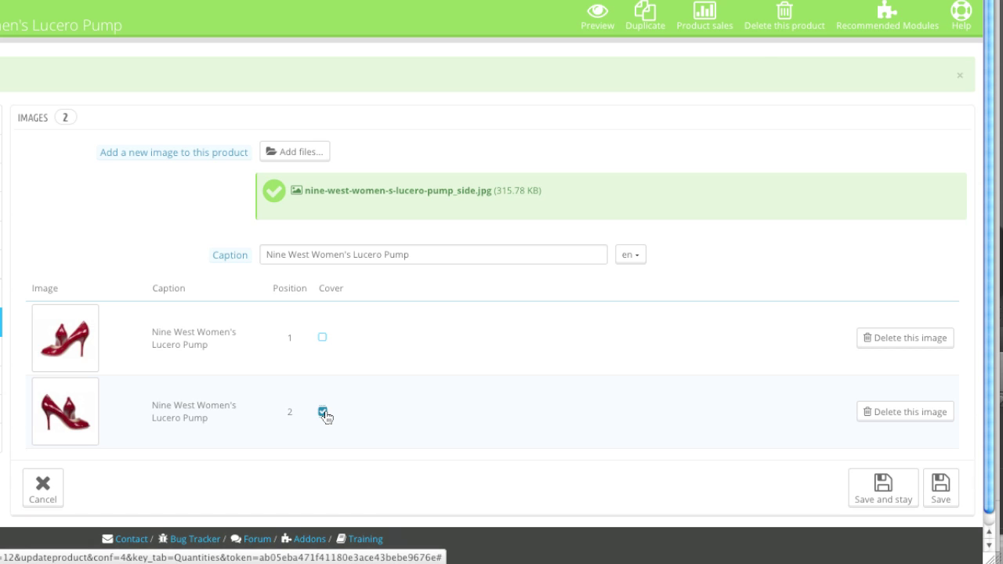
pyautogui.moveTo(245, 411); pyautogui.dragTo(242, 323)
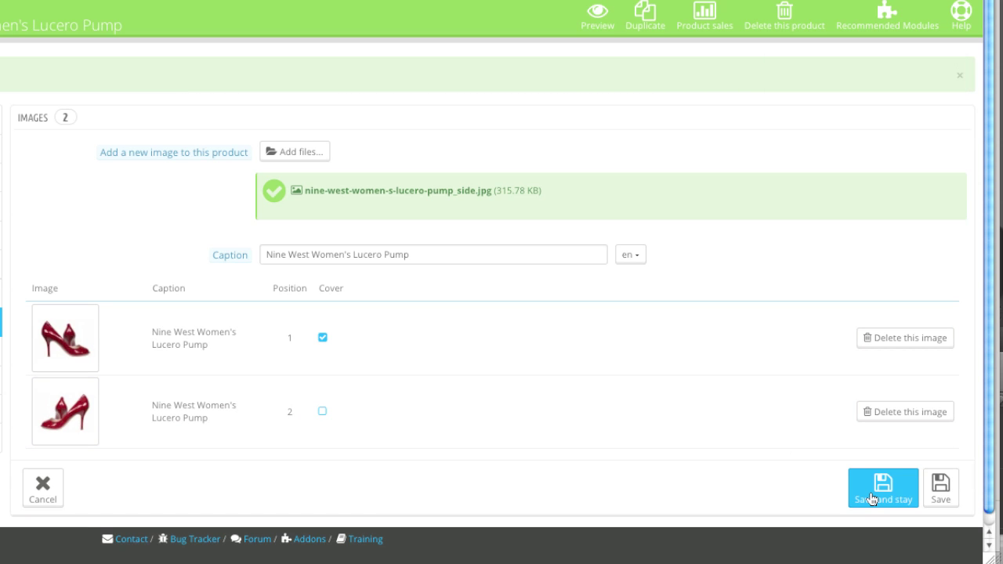
# - Assign the product features, choosing Leather for Compositions and Dressy for Styles
pyautogui.click(267, 258)
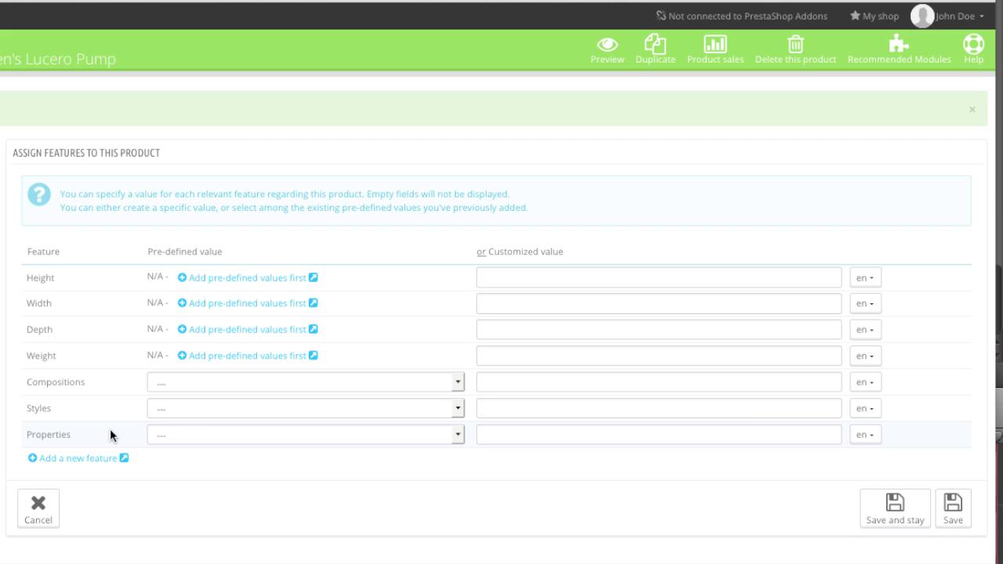
pyautogui.moveTo(0, 98)
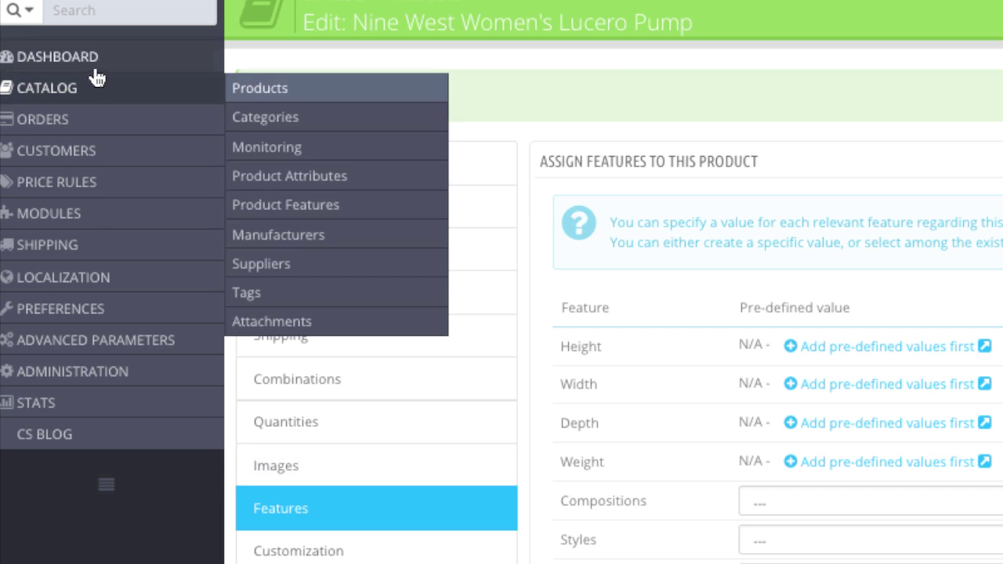
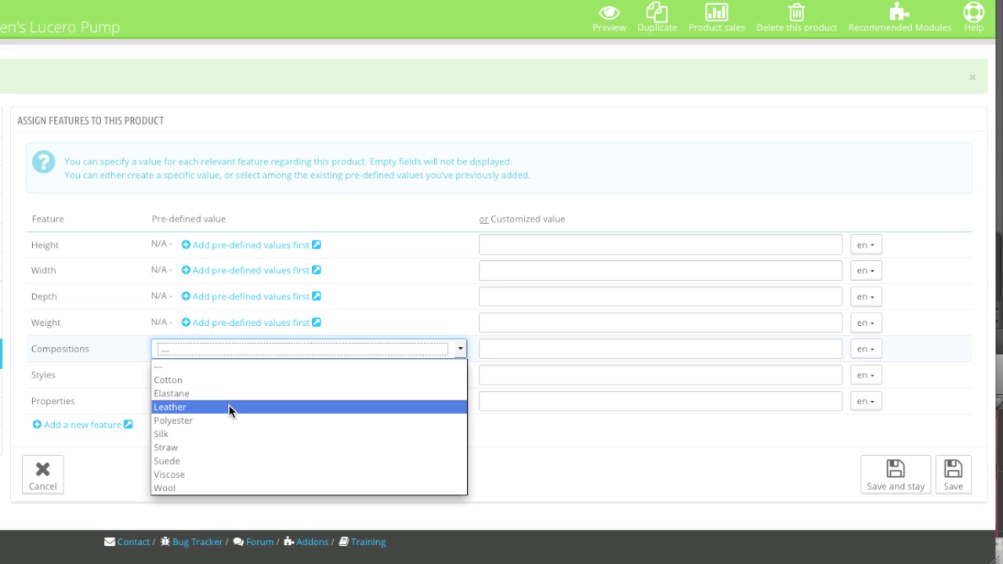
pyautogui.click(211, 381)
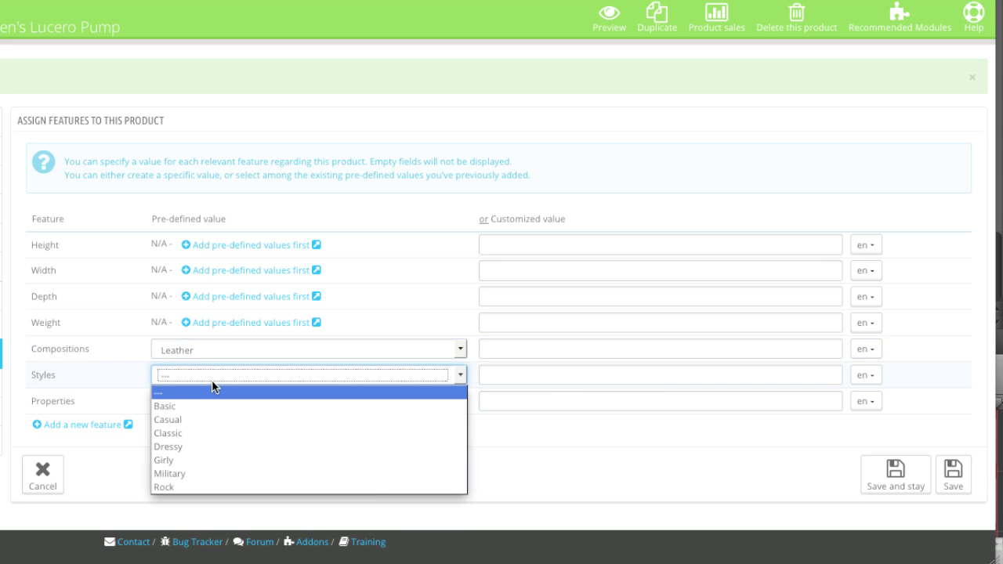
pyautogui.click(203, 445)
pyautogui.click(157, 427)
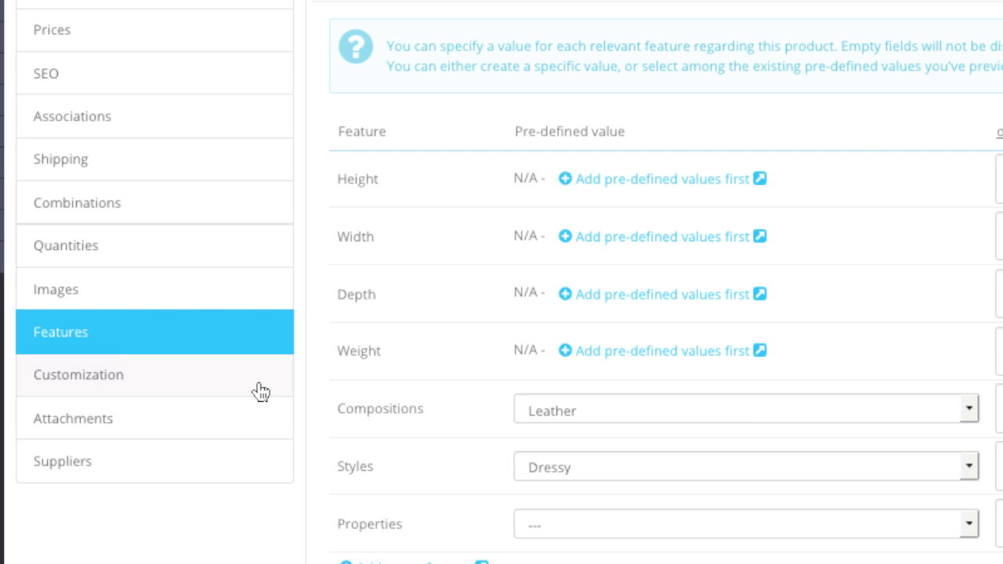
# - Set the product's customization to 1 file field and 1 text field, and save while staying on the product
pyautogui.click(261, 392)
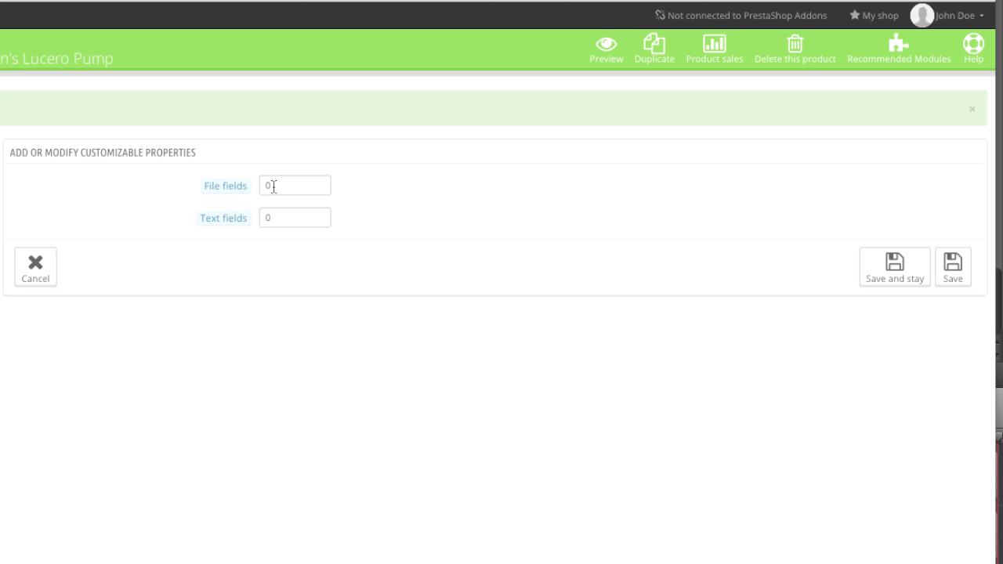
pyautogui.click(274, 185)
pyautogui.press('BackSpace')
pyautogui.write('1')
pyautogui.click(270, 217)
pyautogui.press('BackSpace')
pyautogui.write('1')
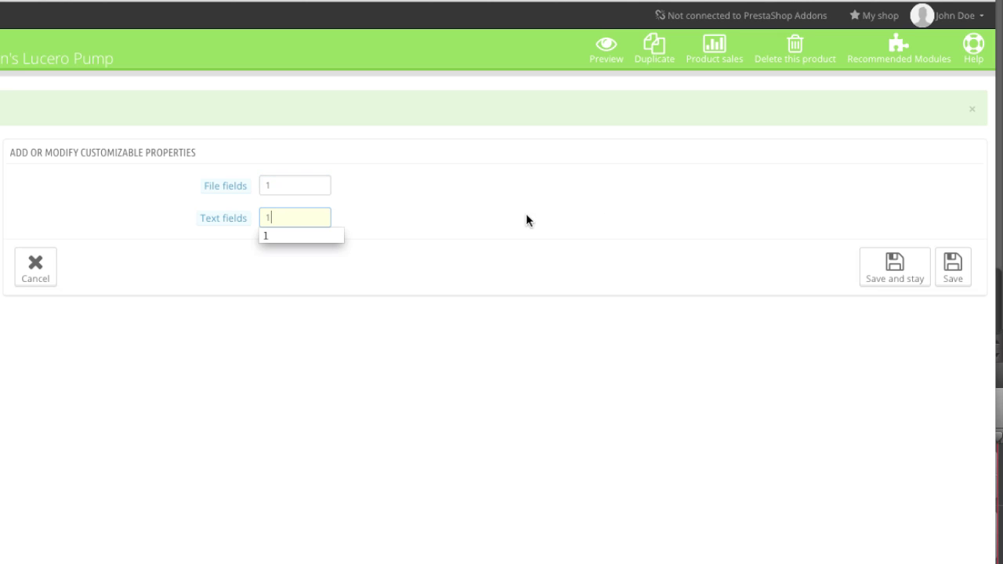
pyautogui.click(876, 278)
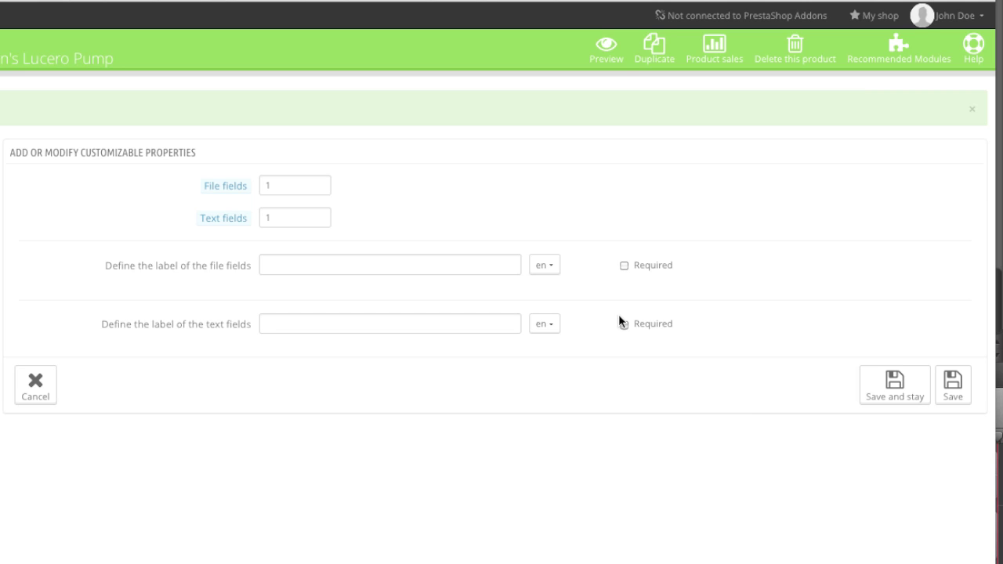
# - Label the customization file field "Upload your design" and the text field "Enter text for your logo", and save
pyautogui.click(535, 268)
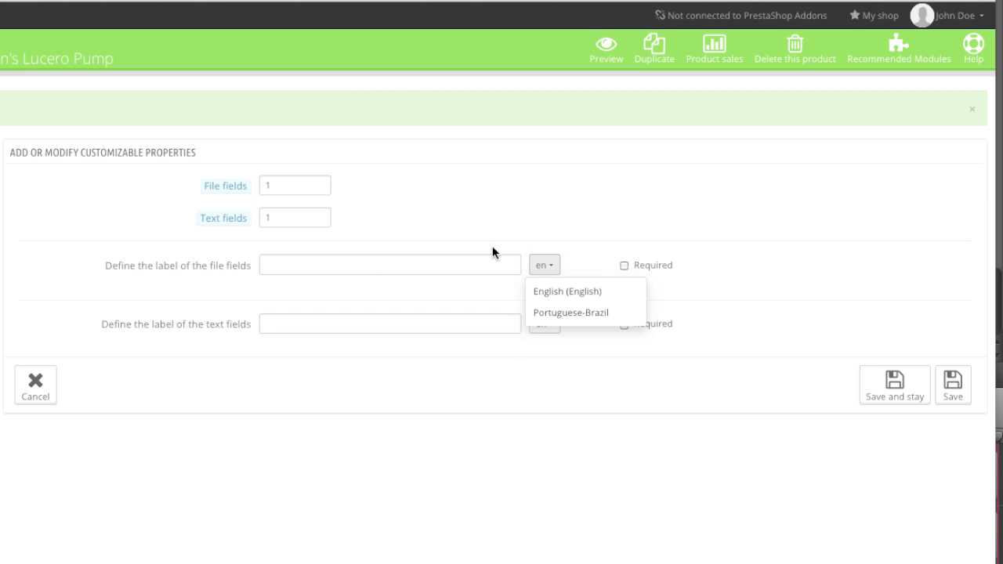
pyautogui.click(422, 272)
pyautogui.write('U')
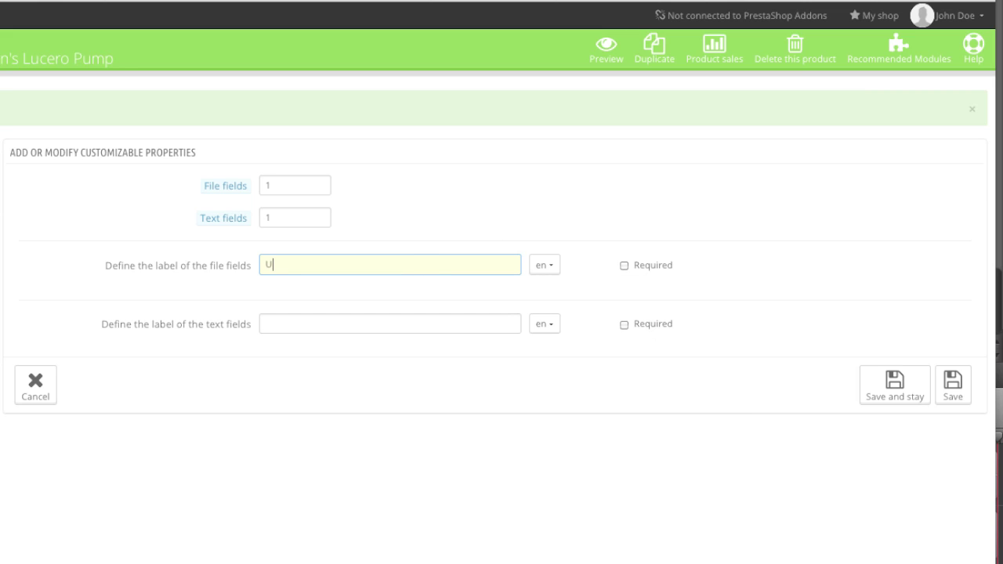
pyautogui.write('pload your design')
pyautogui.click(406, 324)
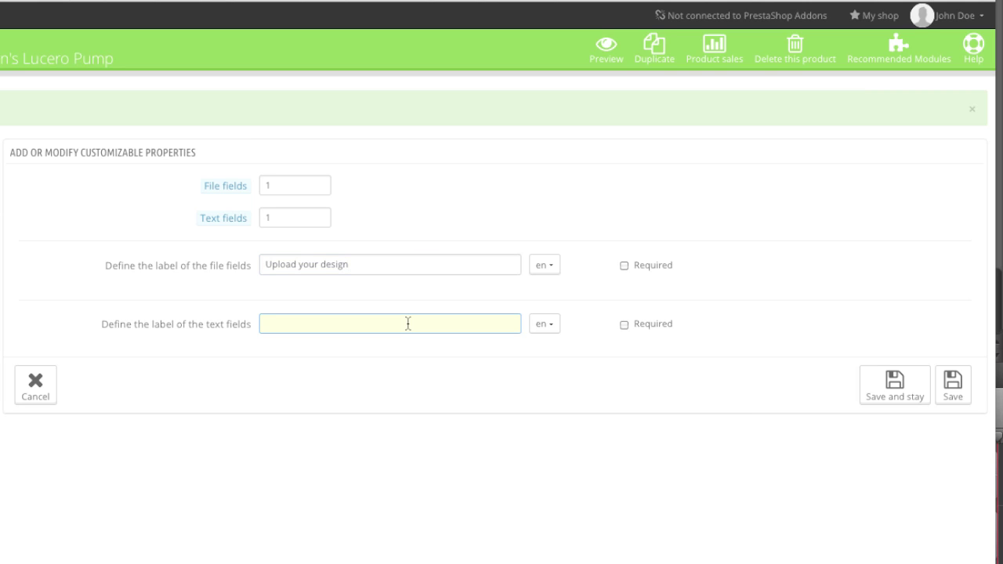
pyautogui.write('Enter text for your logo')
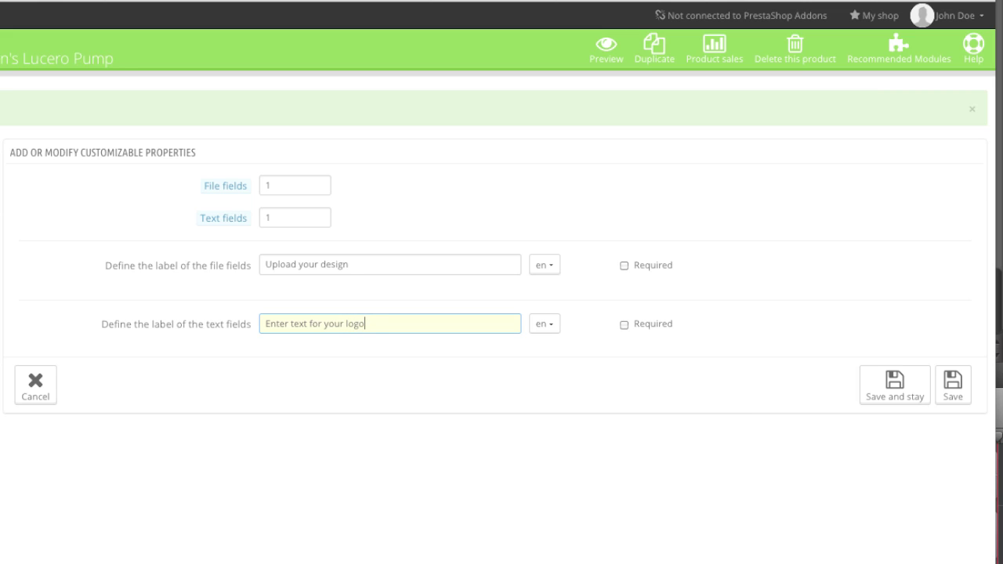
pyautogui.click(589, 362)
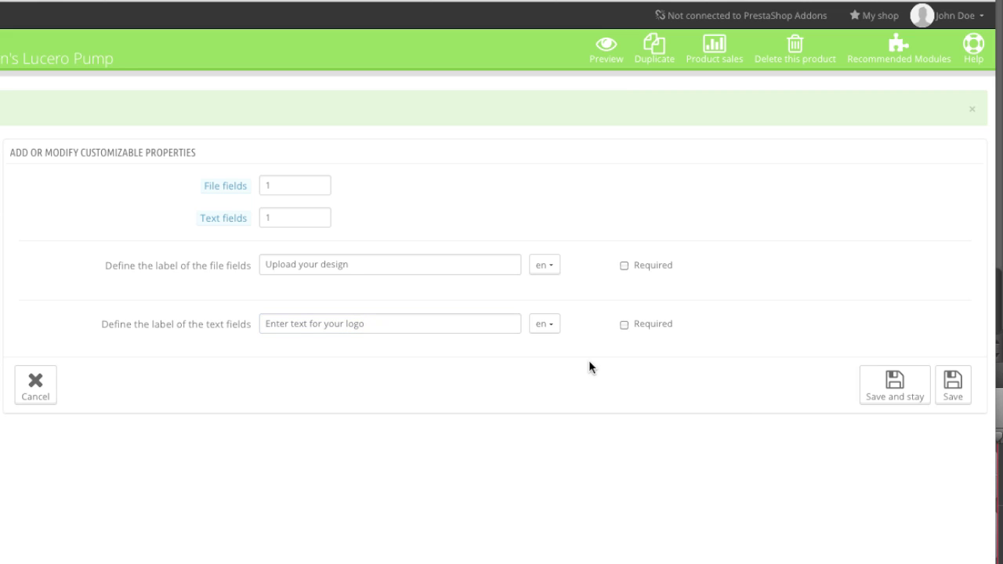
pyautogui.click(905, 401)
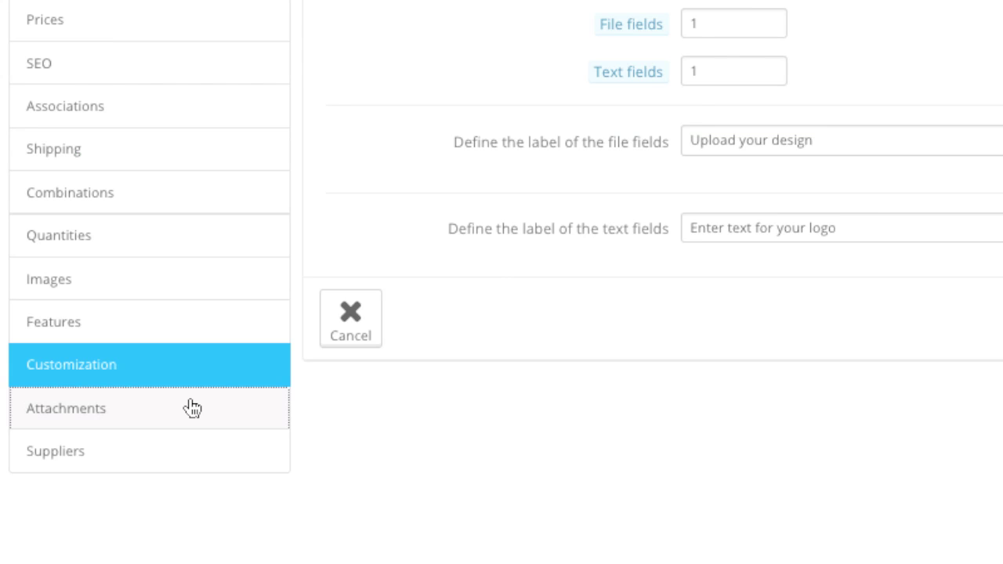
# - Upload nine-west-women-s-lucero-pump as a product attachment named "Image" with the description "Take a closer look at the item"
pyautogui.click(106, 432)
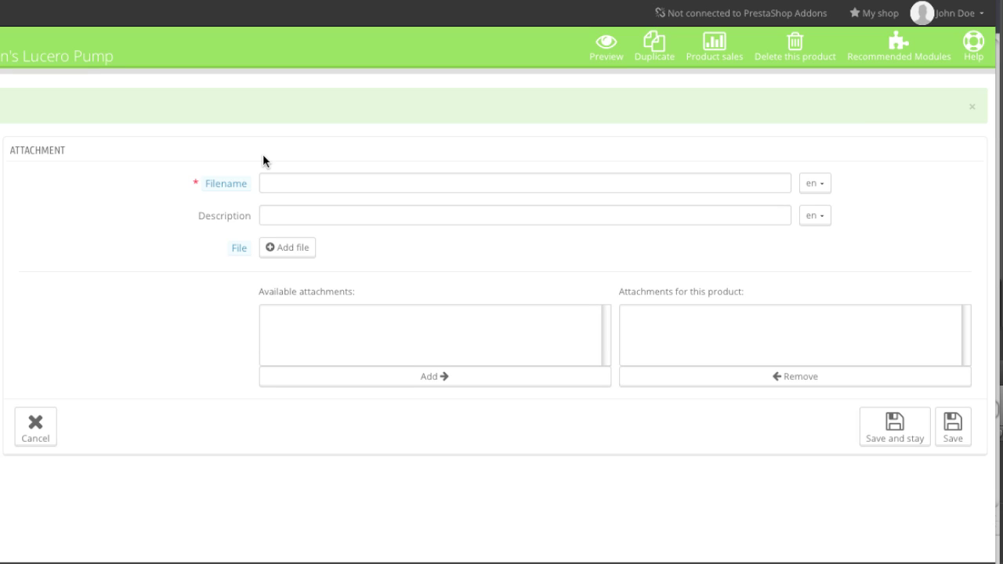
pyautogui.click(318, 180)
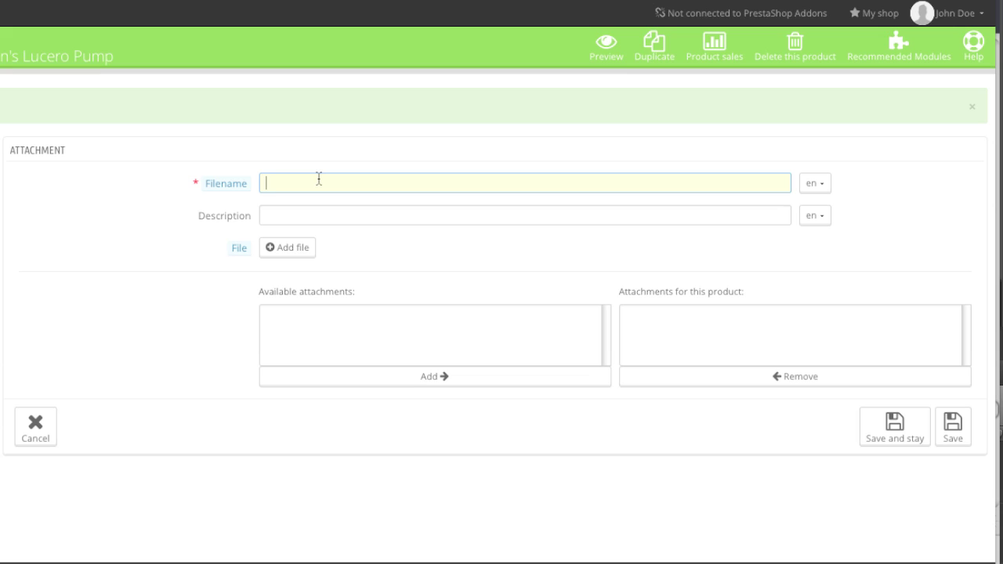
pyautogui.write('Image')
pyautogui.click(306, 217)
pyautogui.write('Take a closer look at the item')
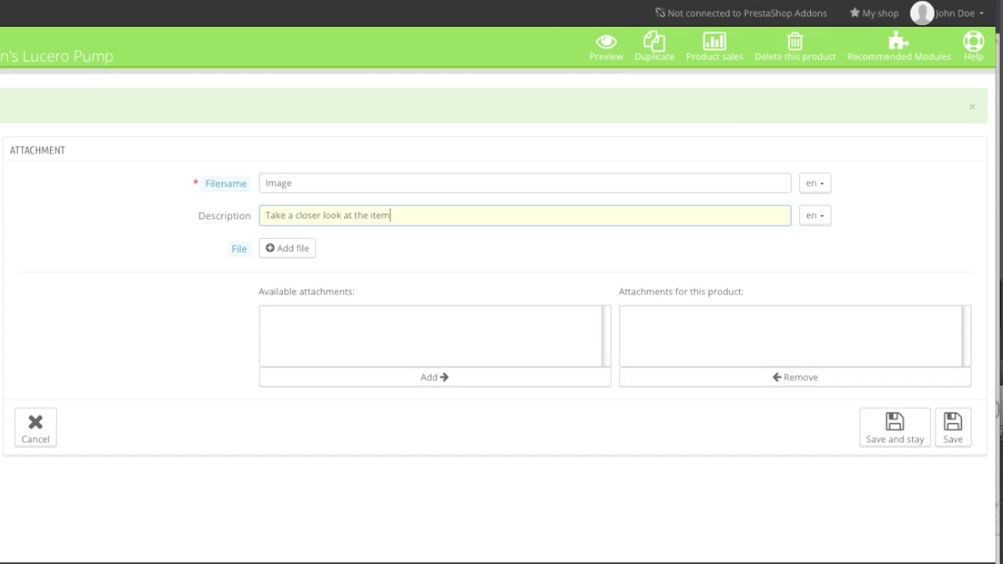
pyautogui.click(284, 248)
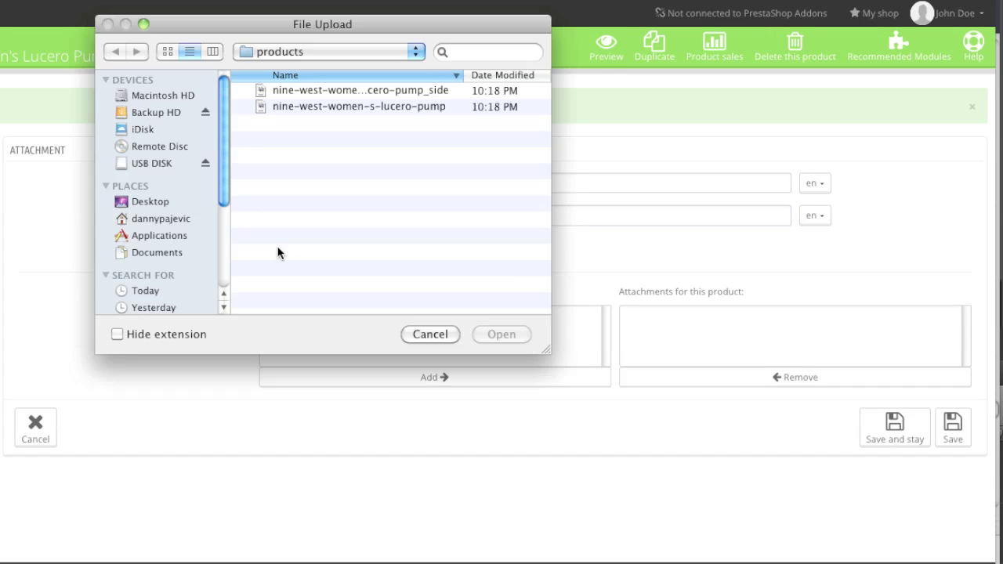
pyautogui.doubleClick(352, 107)
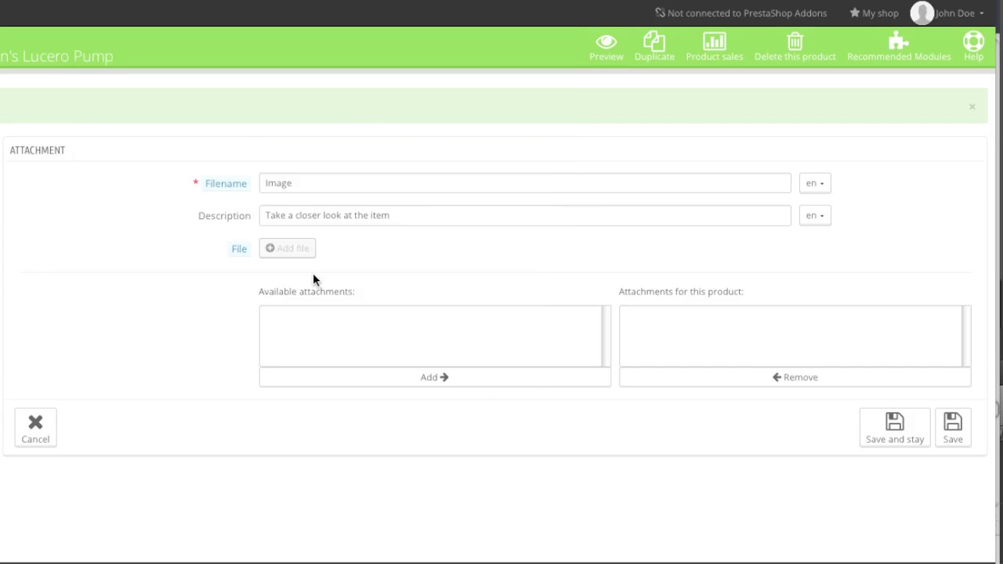
# - Assign the available attachment "Image" to this product and save while staying on the product
pyautogui.click(297, 316)
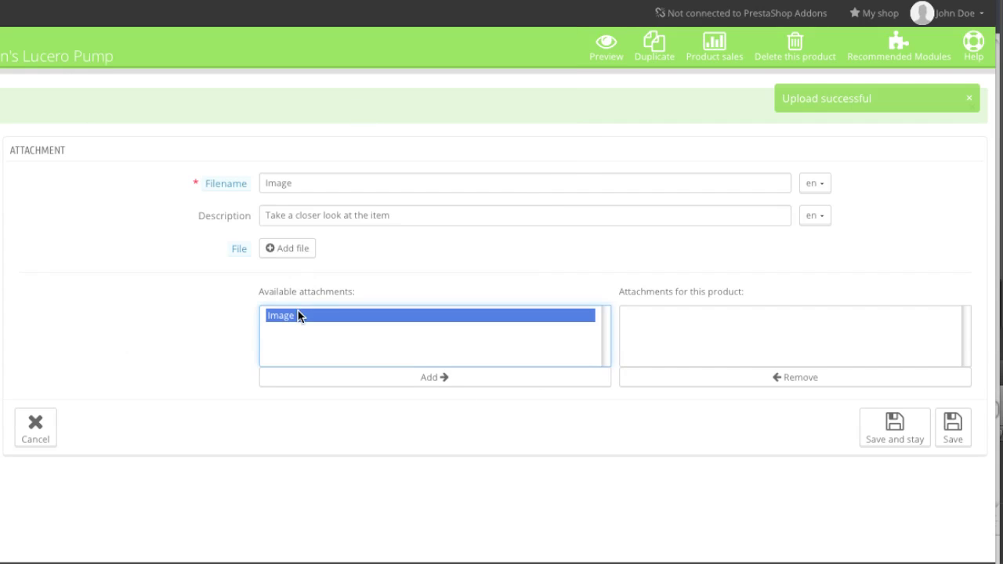
pyautogui.click(414, 379)
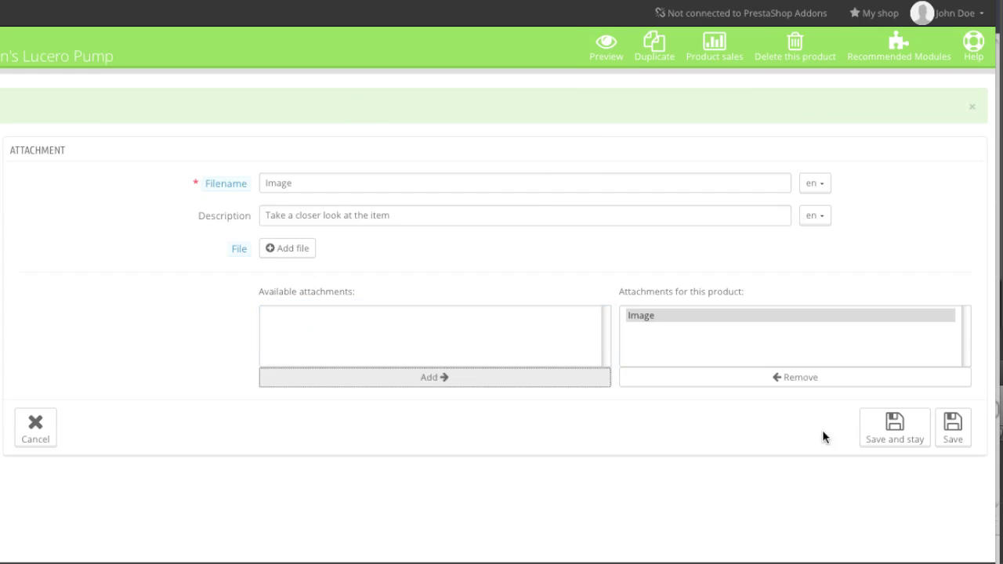
pyautogui.click(895, 436)
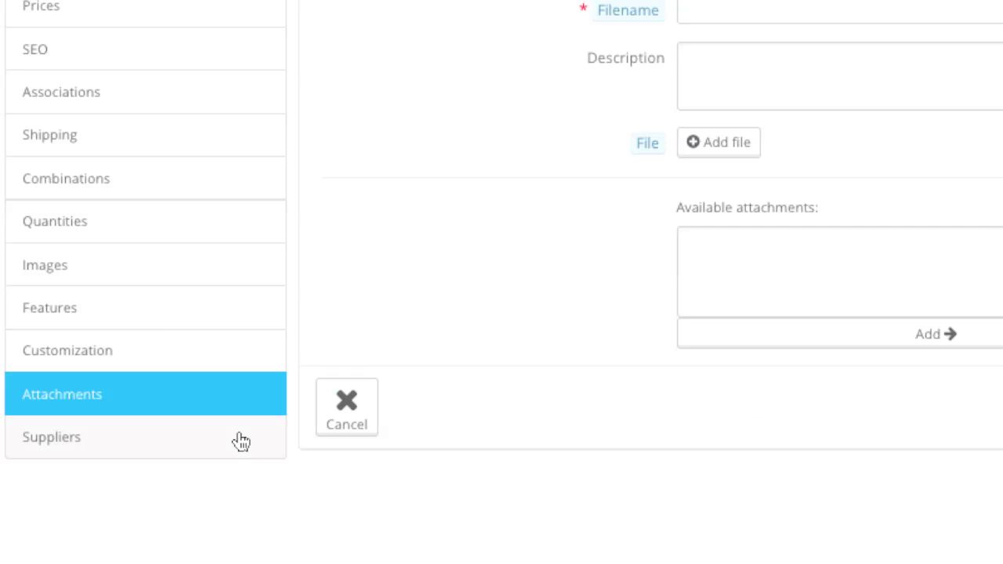
# - Associate Fashion Supplier with the product as its default supplier and save, leaving the supplier references and unit prices empty
pyautogui.click(240, 439)
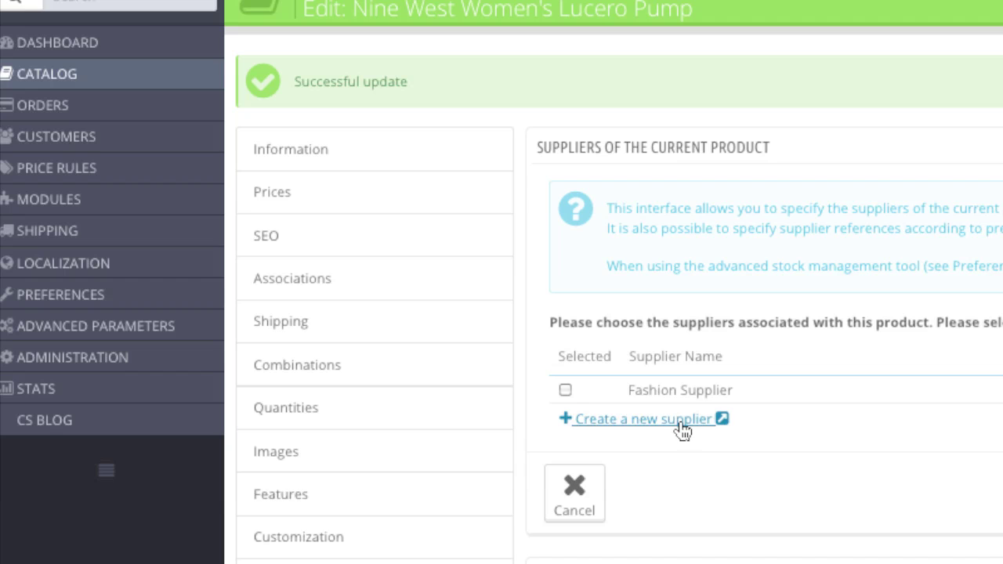
pyautogui.moveTo(70, 74)
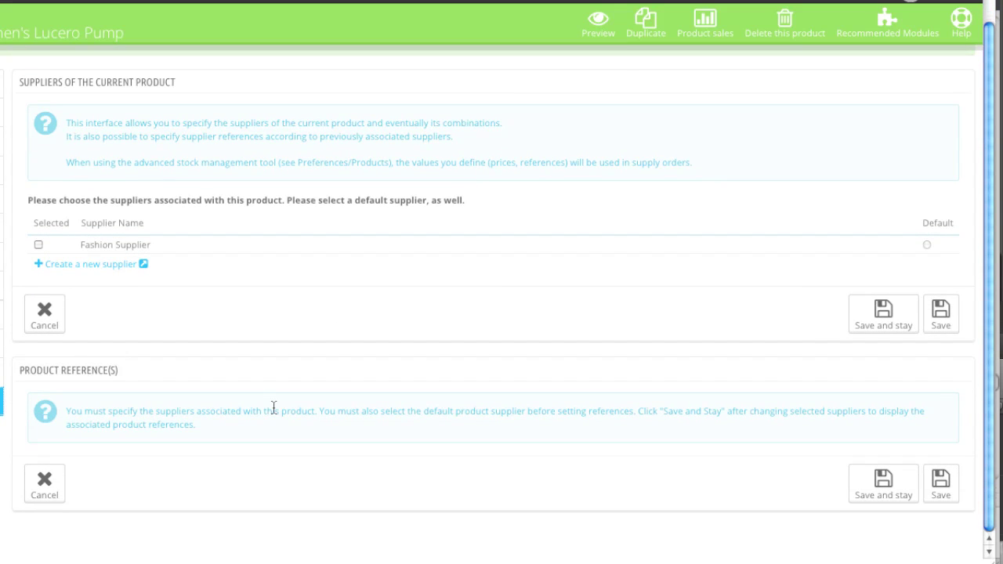
pyautogui.click(38, 244)
pyautogui.click(859, 321)
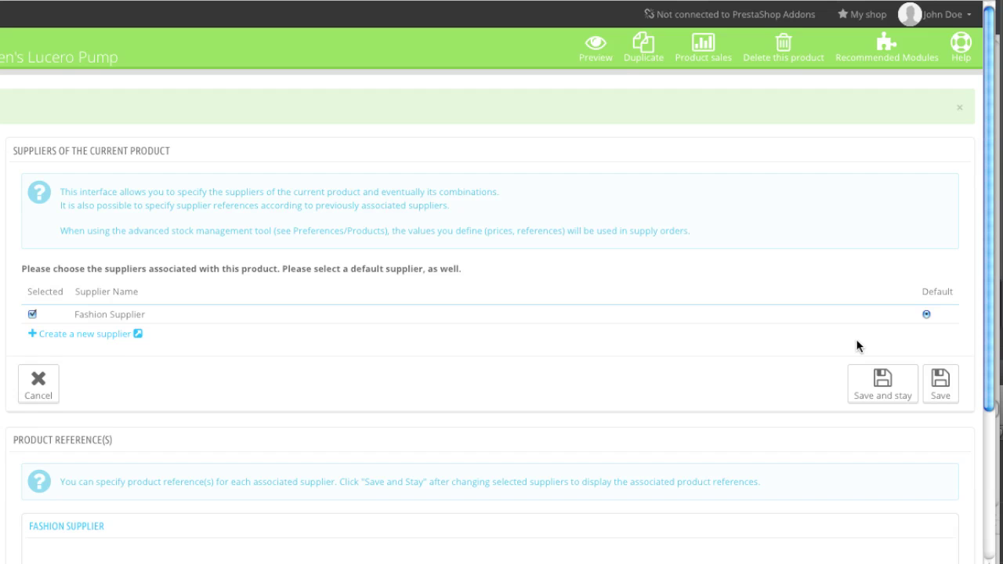
pyautogui.scroll(-3, 544, 404)
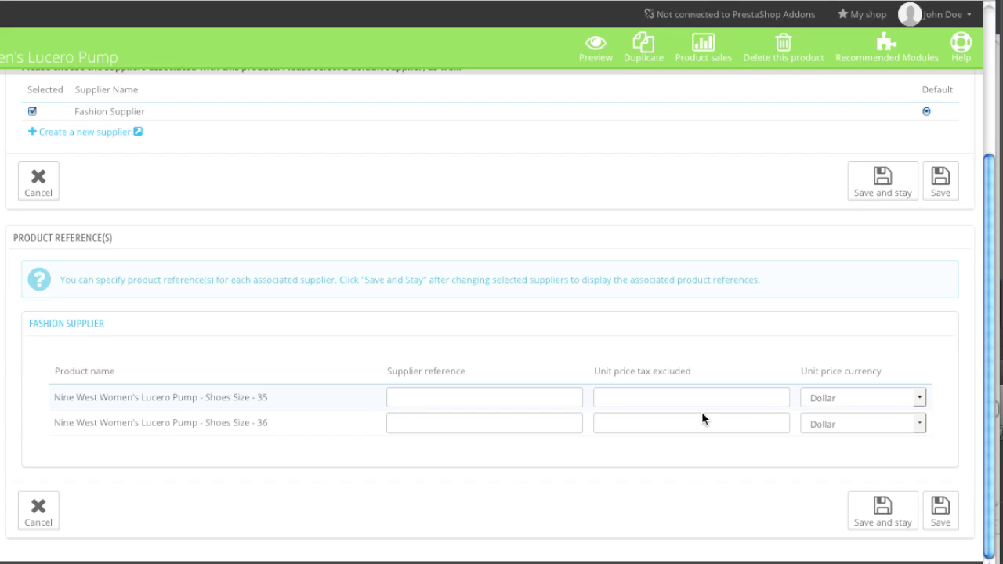
pyautogui.click(865, 510)
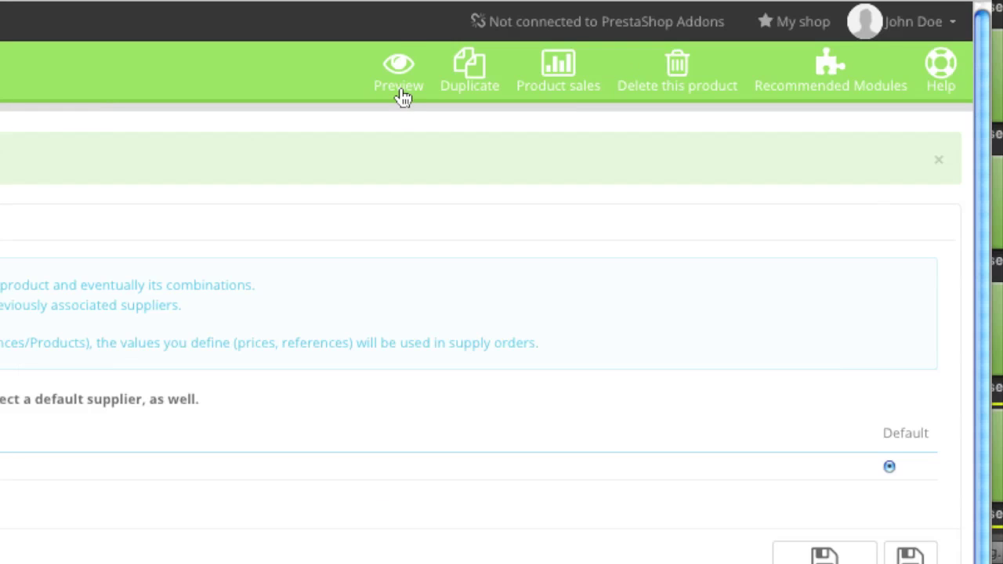
# - Preview the product's shop page, choose size 35 and check the price, available items, images and data sheet
pyautogui.click(398, 81)
pyautogui.scroll(-3, 867, 188)
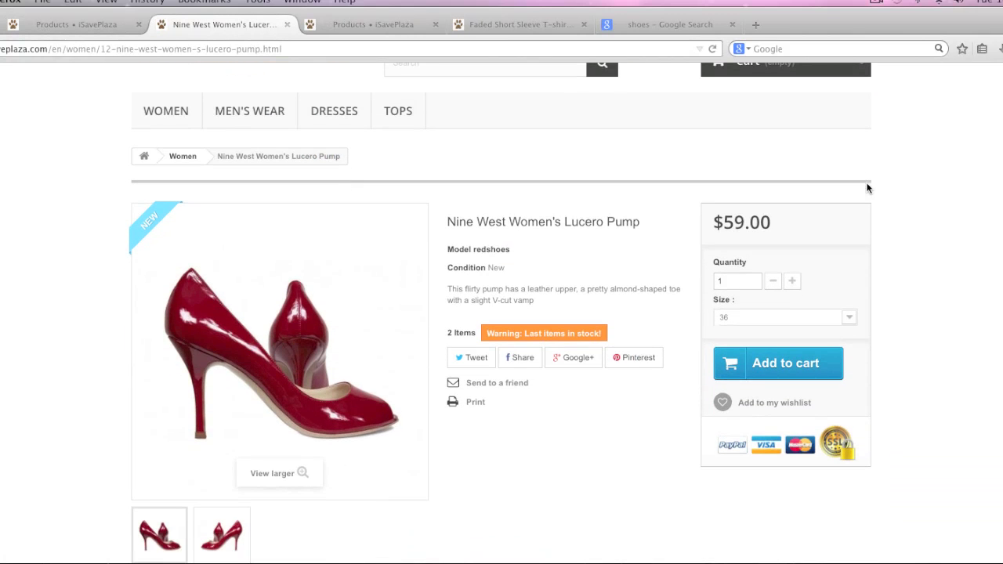
pyautogui.click(846, 317)
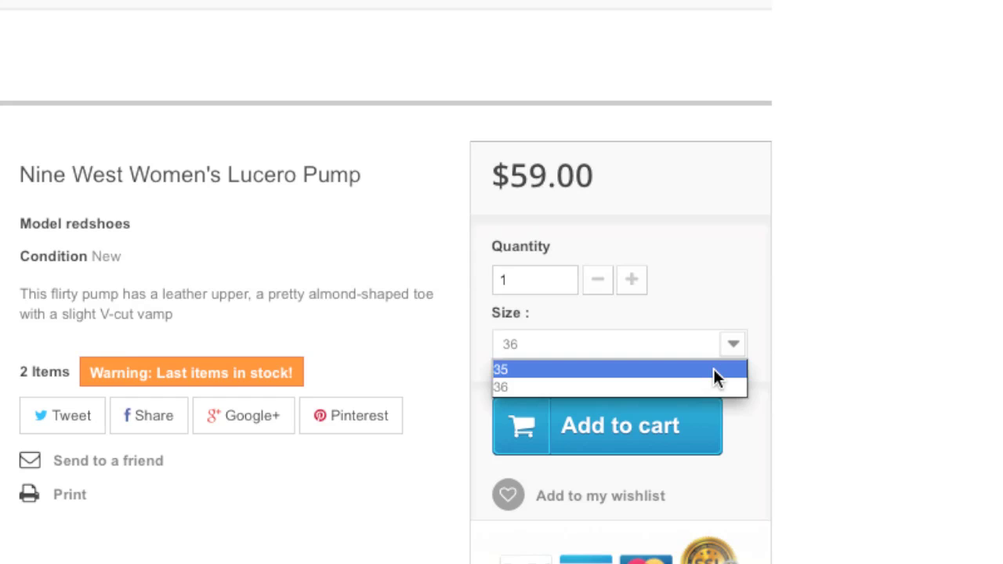
pyautogui.click(714, 368)
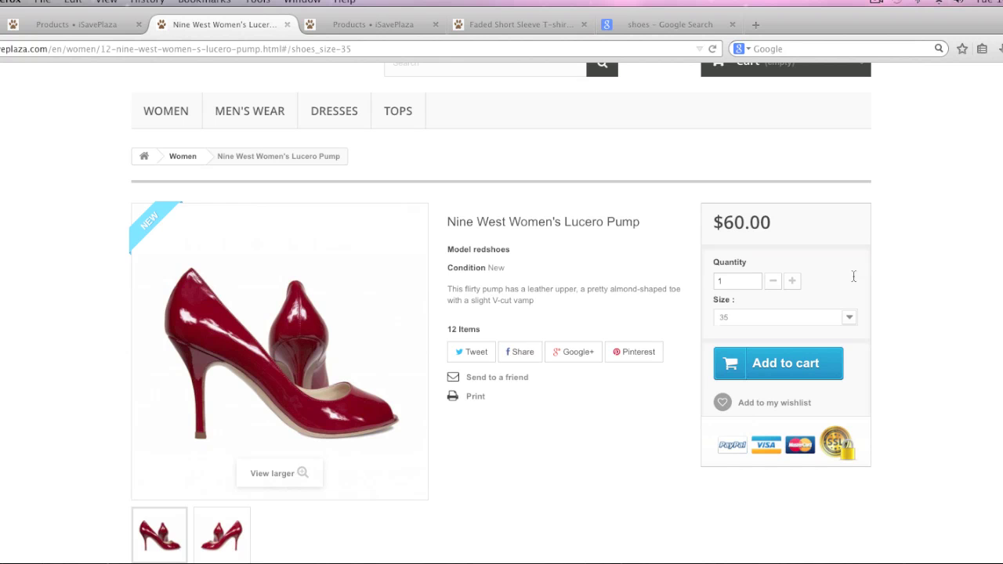
pyautogui.scroll(1, 488, 338)
pyautogui.scroll(-5, 454, 344)
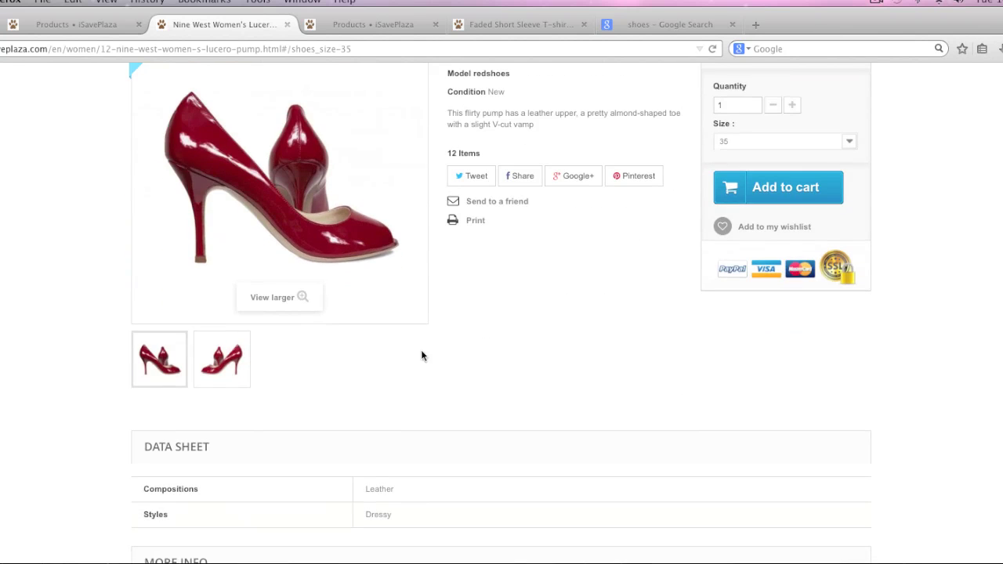
# - View the pump's second image enlarged, close it, and review the data sheet, More Info and Accessories sections of the product page
pyautogui.click(221, 361)
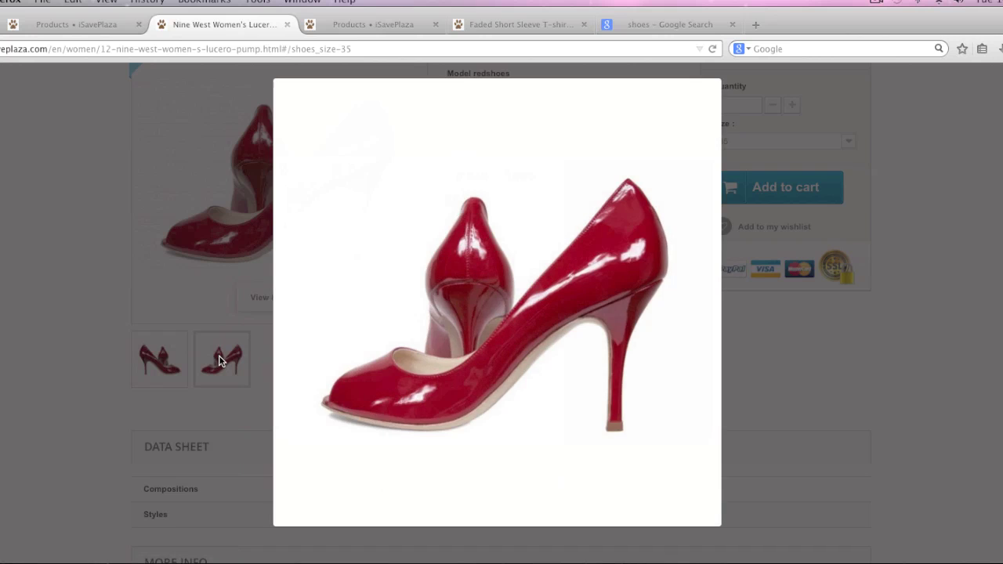
pyautogui.click(718, 102)
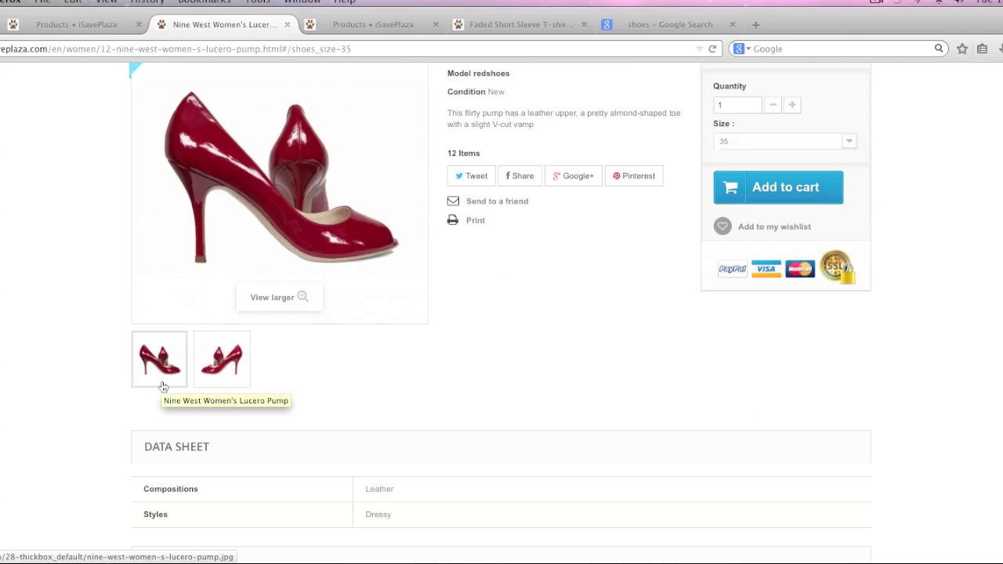
pyautogui.scroll(-3, 217, 405)
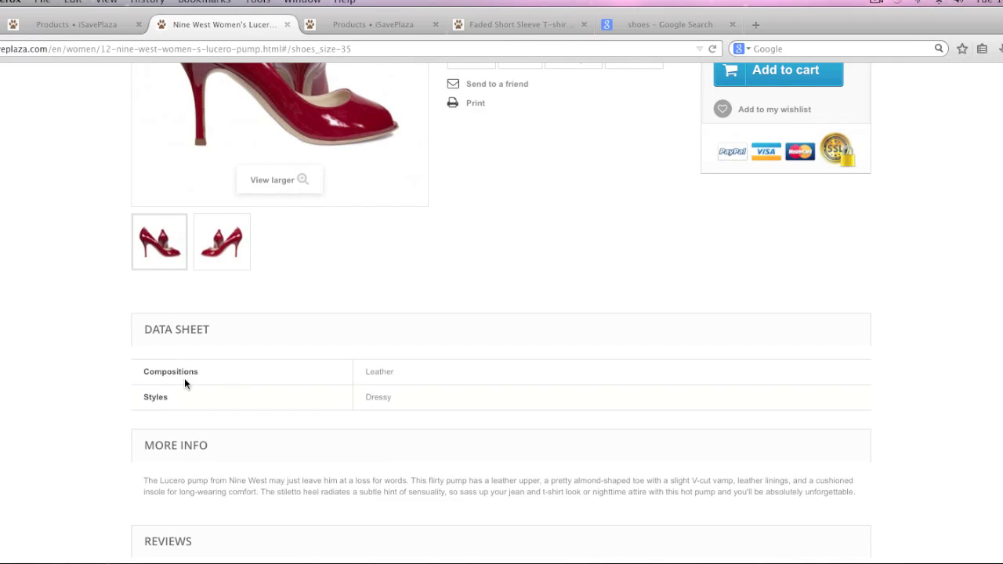
pyautogui.scroll(-4, 211, 404)
pyautogui.scroll(-5, 217, 406)
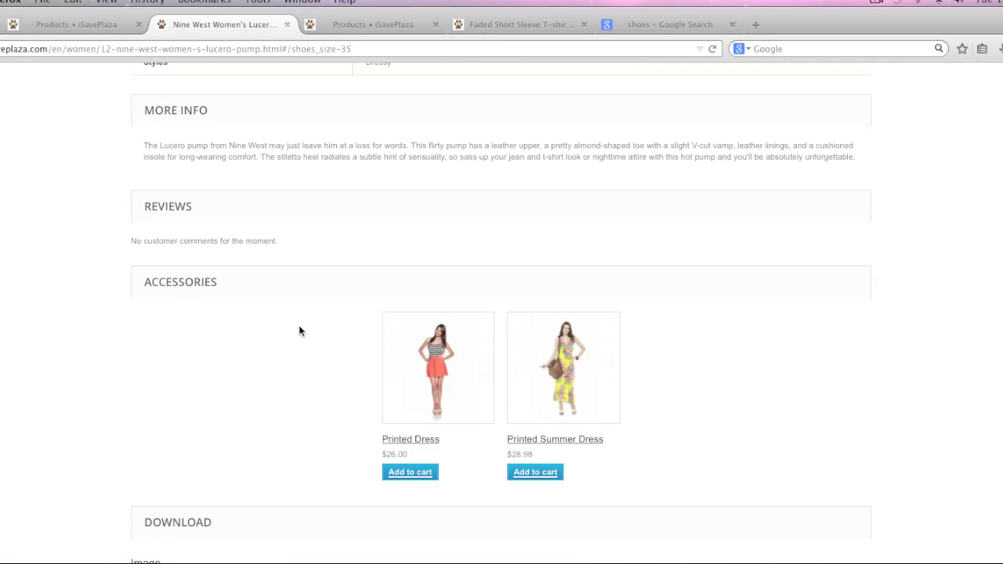
# - Examine the attachment download and the customization fields for the design upload and logo text, and return to the page's beginning
pyautogui.scroll(-3, 361, 384)
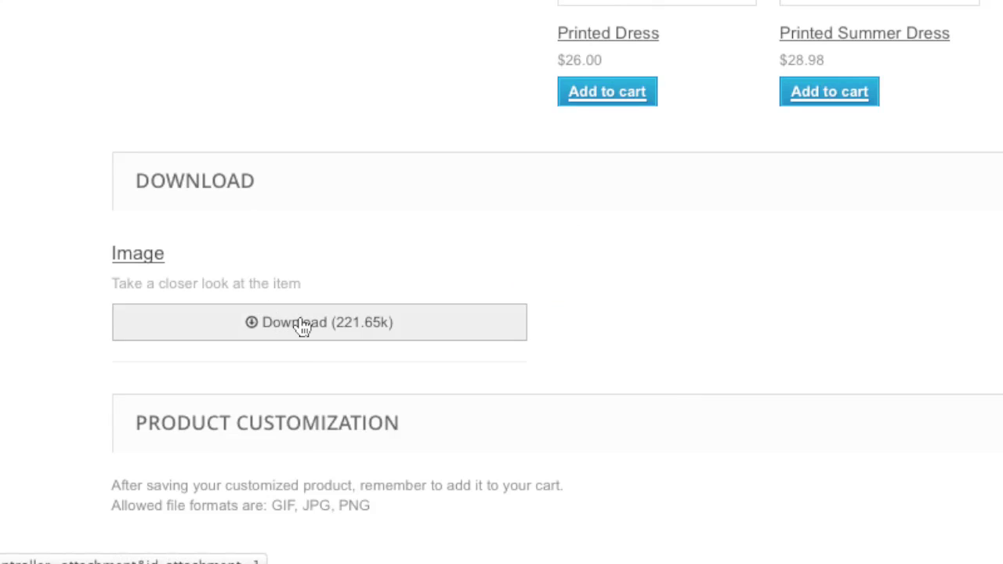
pyautogui.scroll(-2, 186, 355)
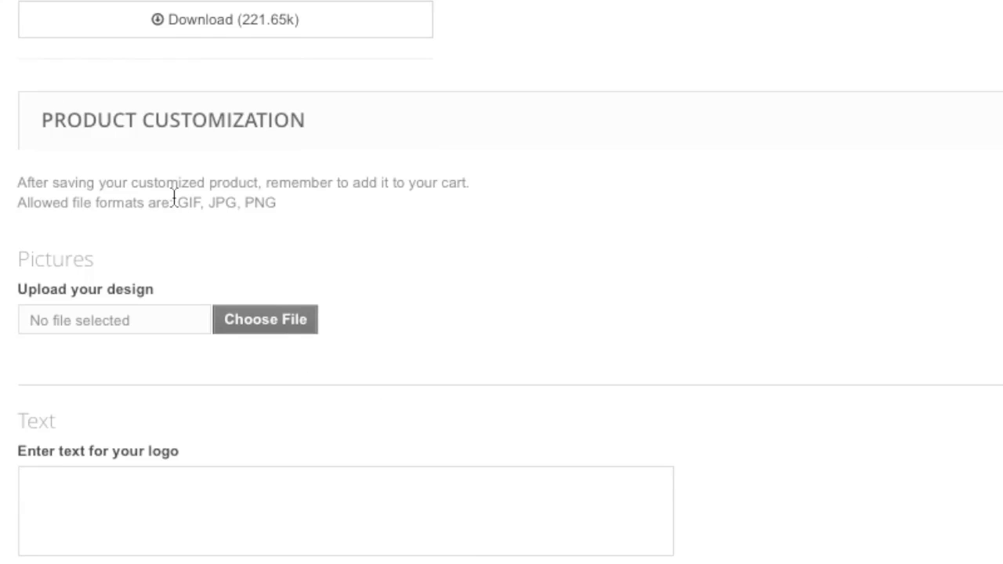
pyautogui.scroll(-2, 169, 197)
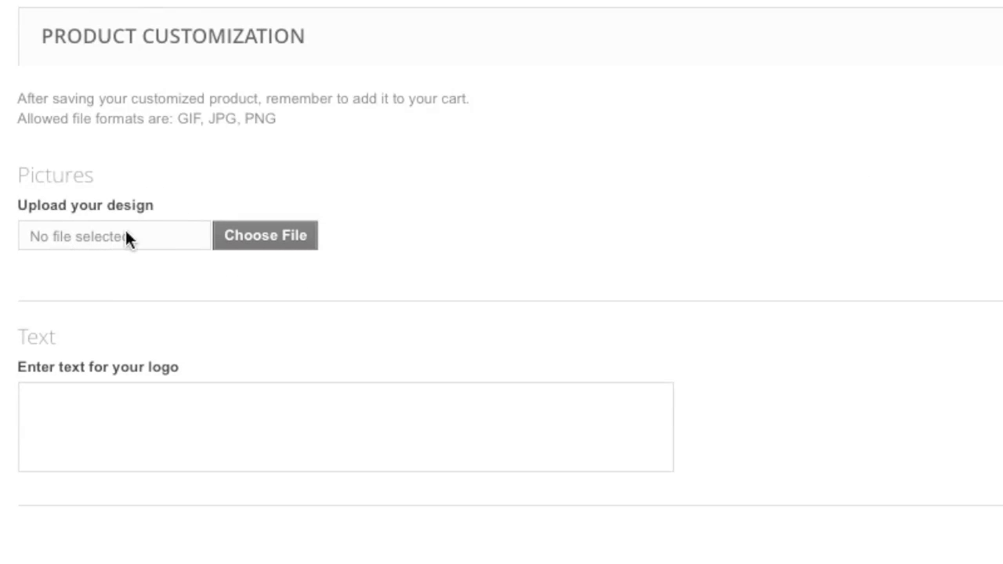
pyautogui.scroll(-3, 165, 284)
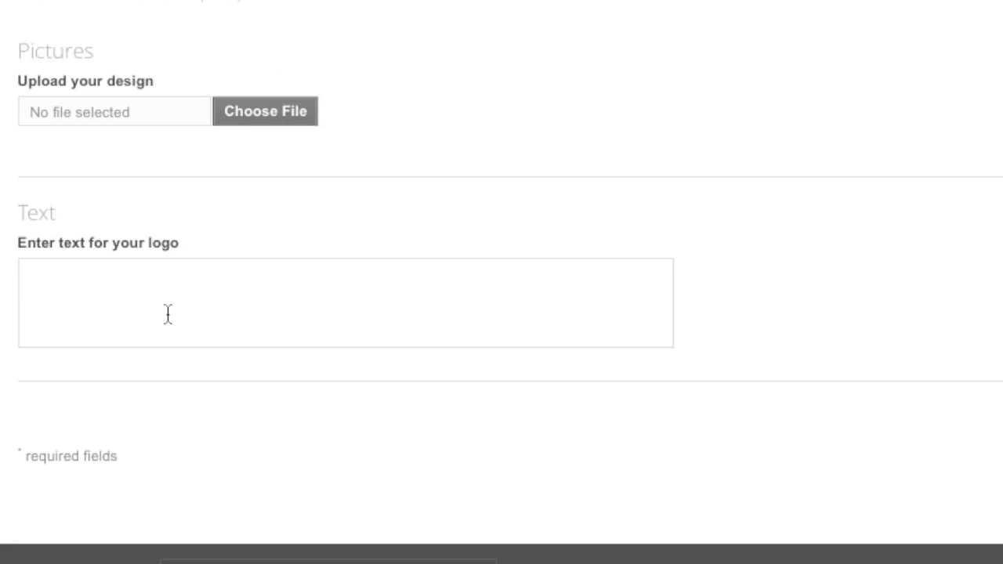
pyautogui.scroll(-3, 412, 333)
pyautogui.scroll(-4, 353, 423)
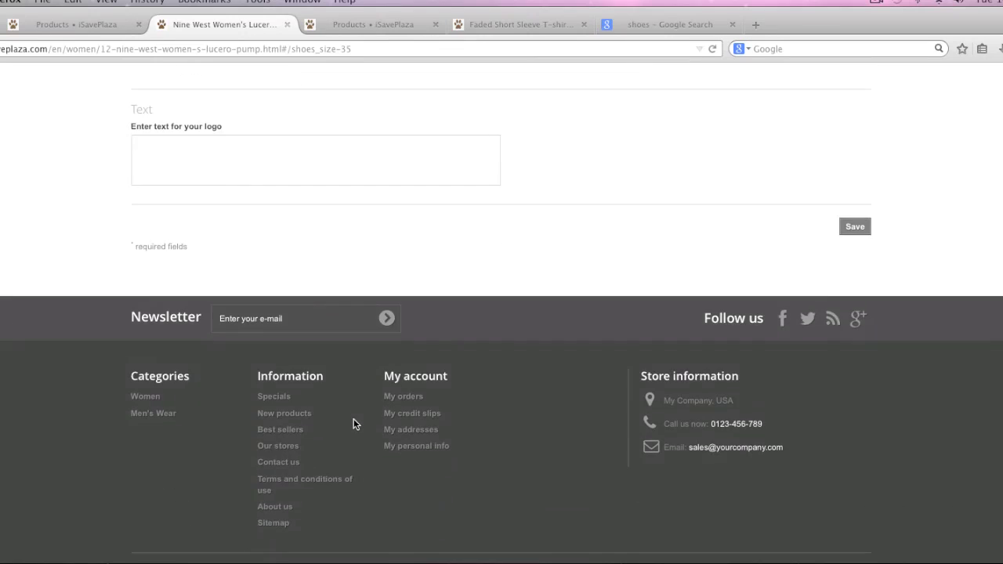
pyautogui.scroll(12, 353, 423)
pyautogui.scroll(15, 354, 424)
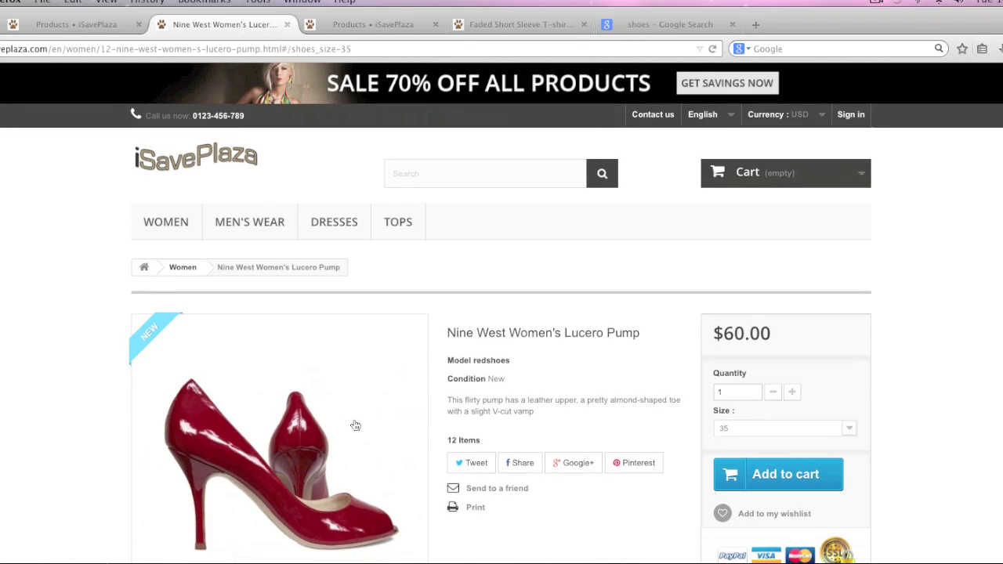